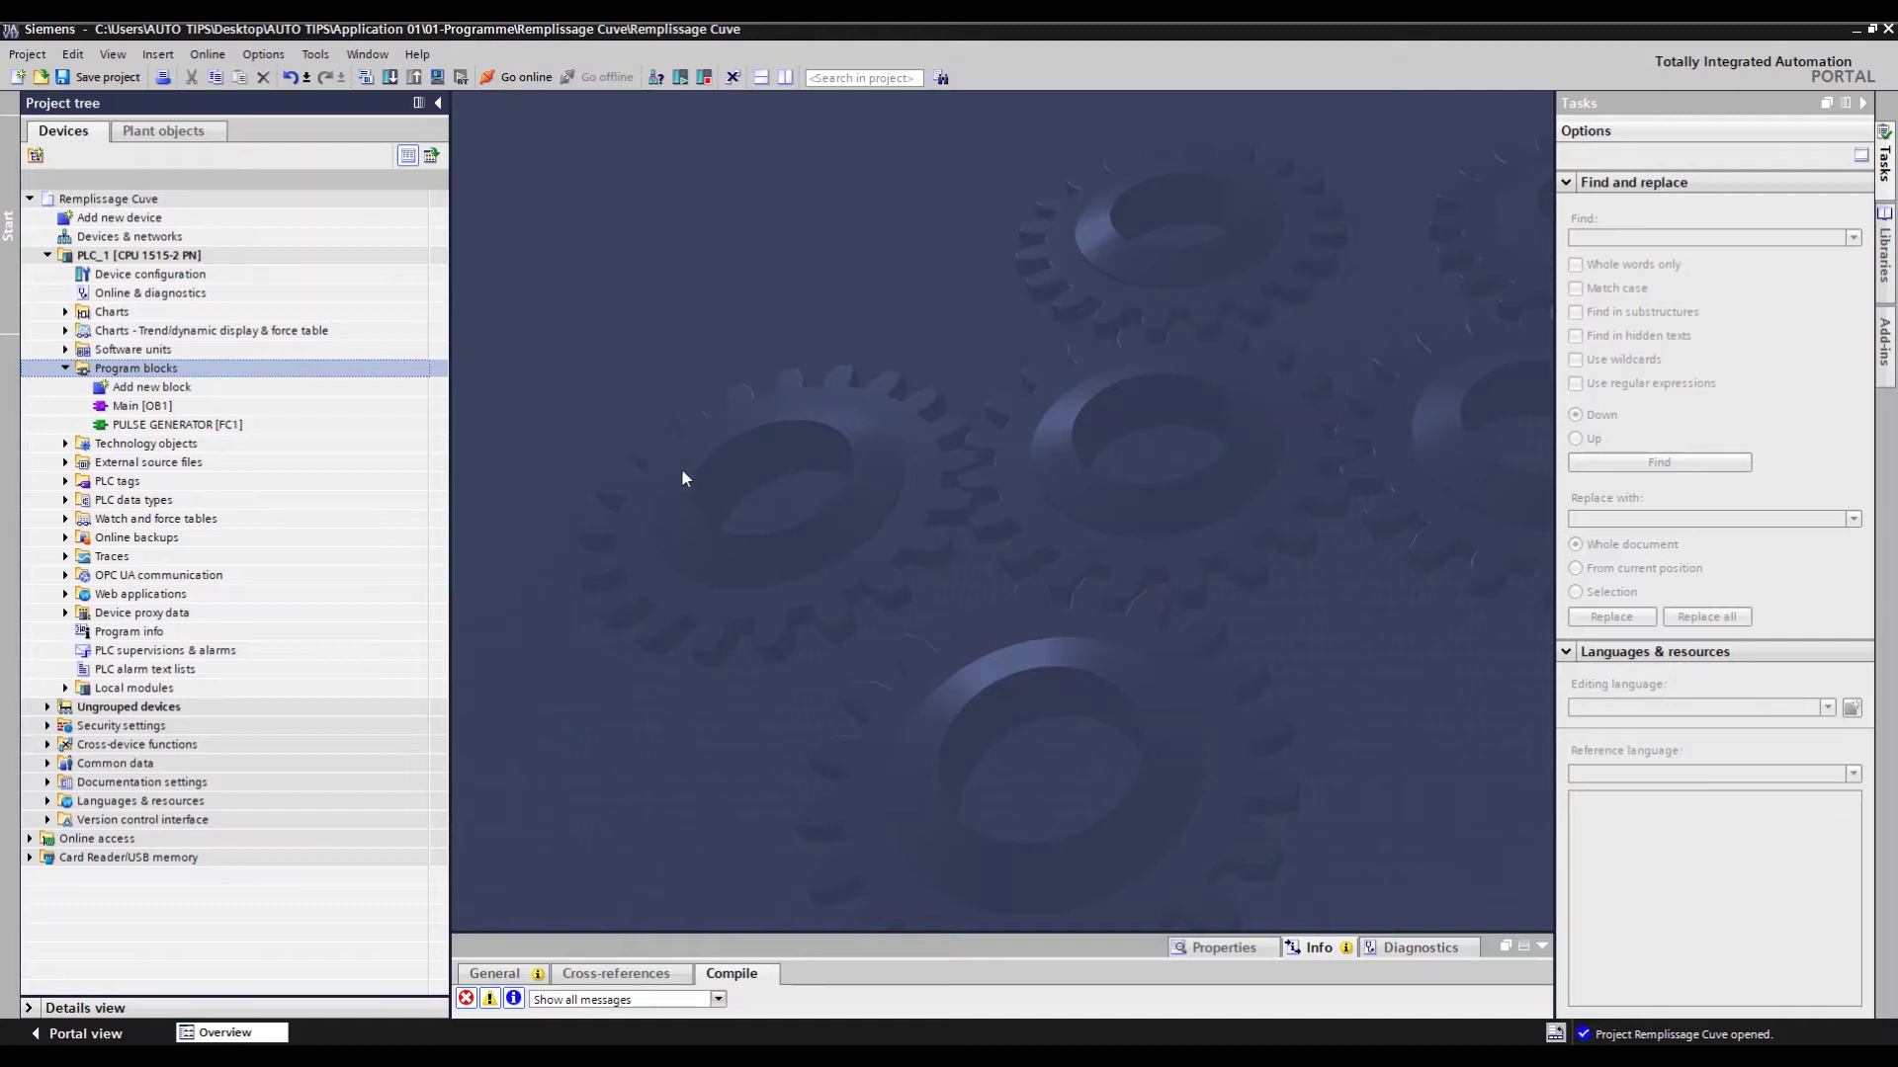
- Add a new Function block named FC_TEST in LAD and open it
double_click(187, 387)
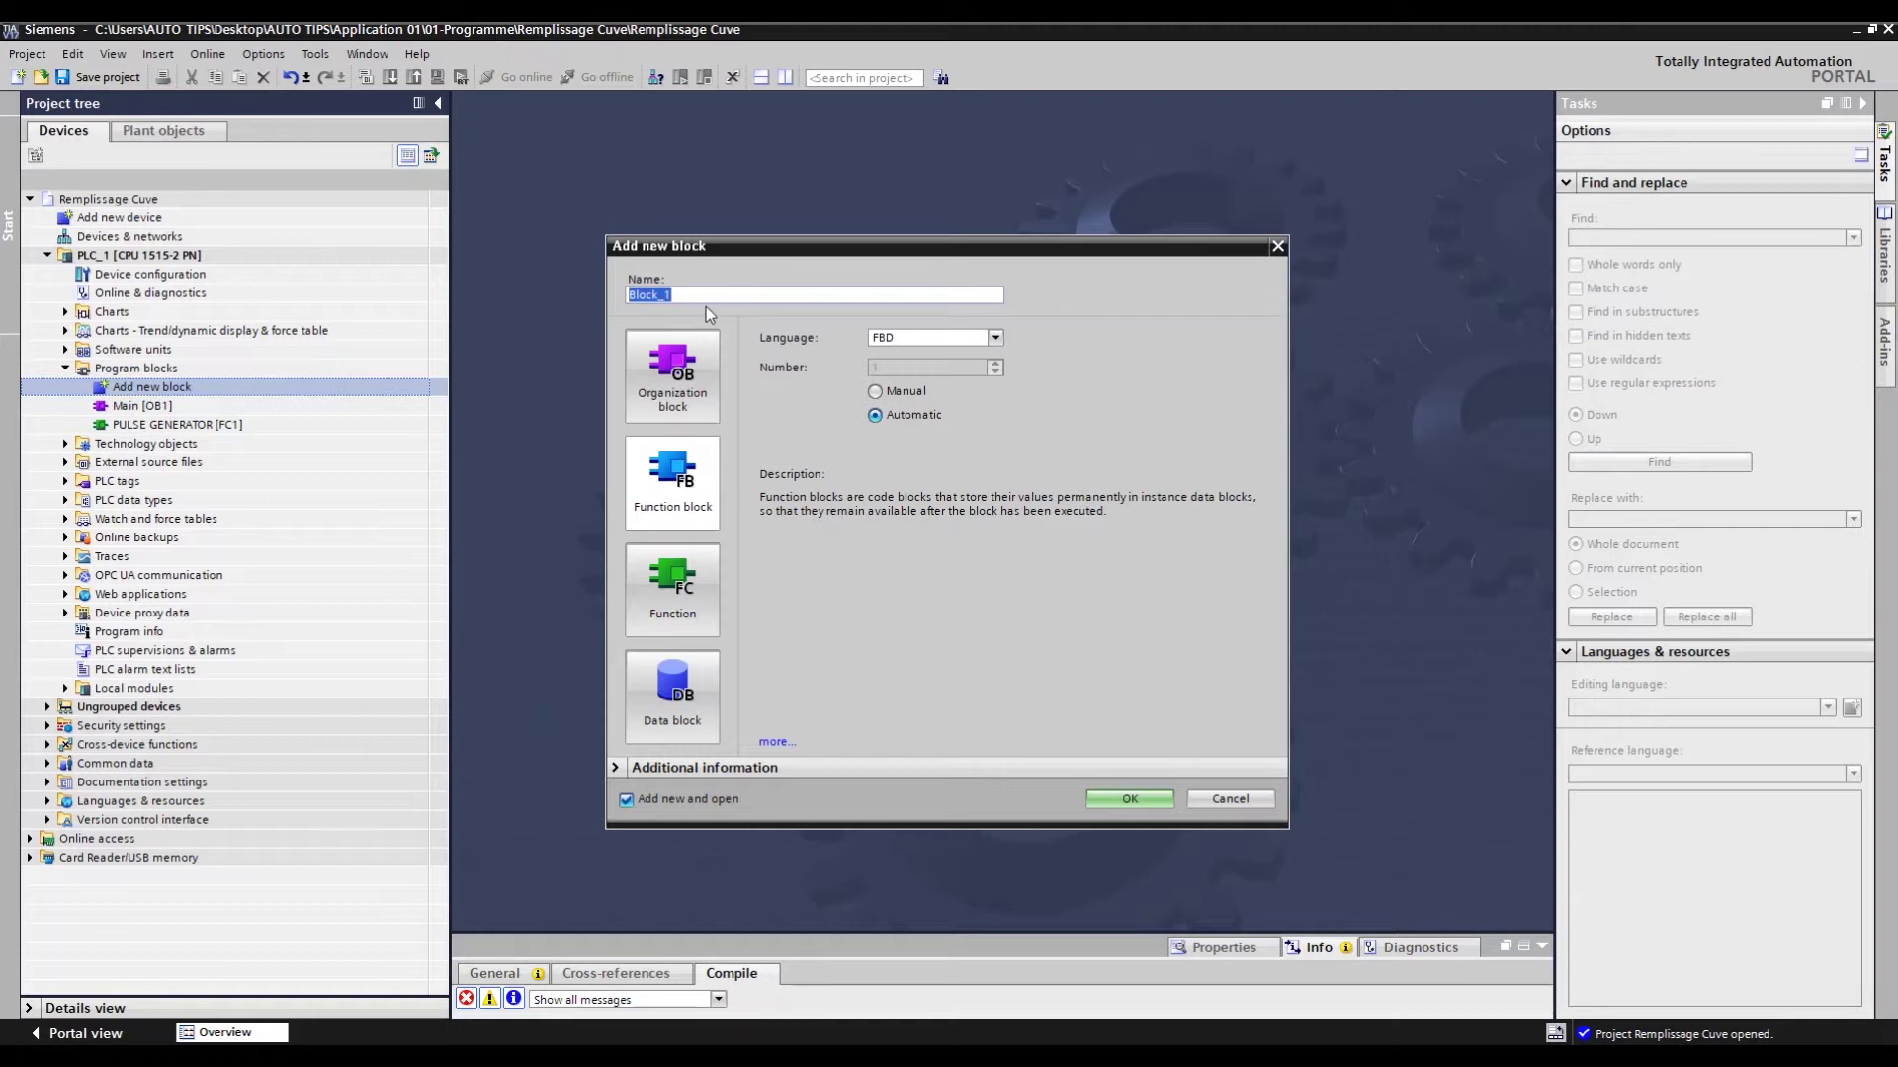
click(687, 583)
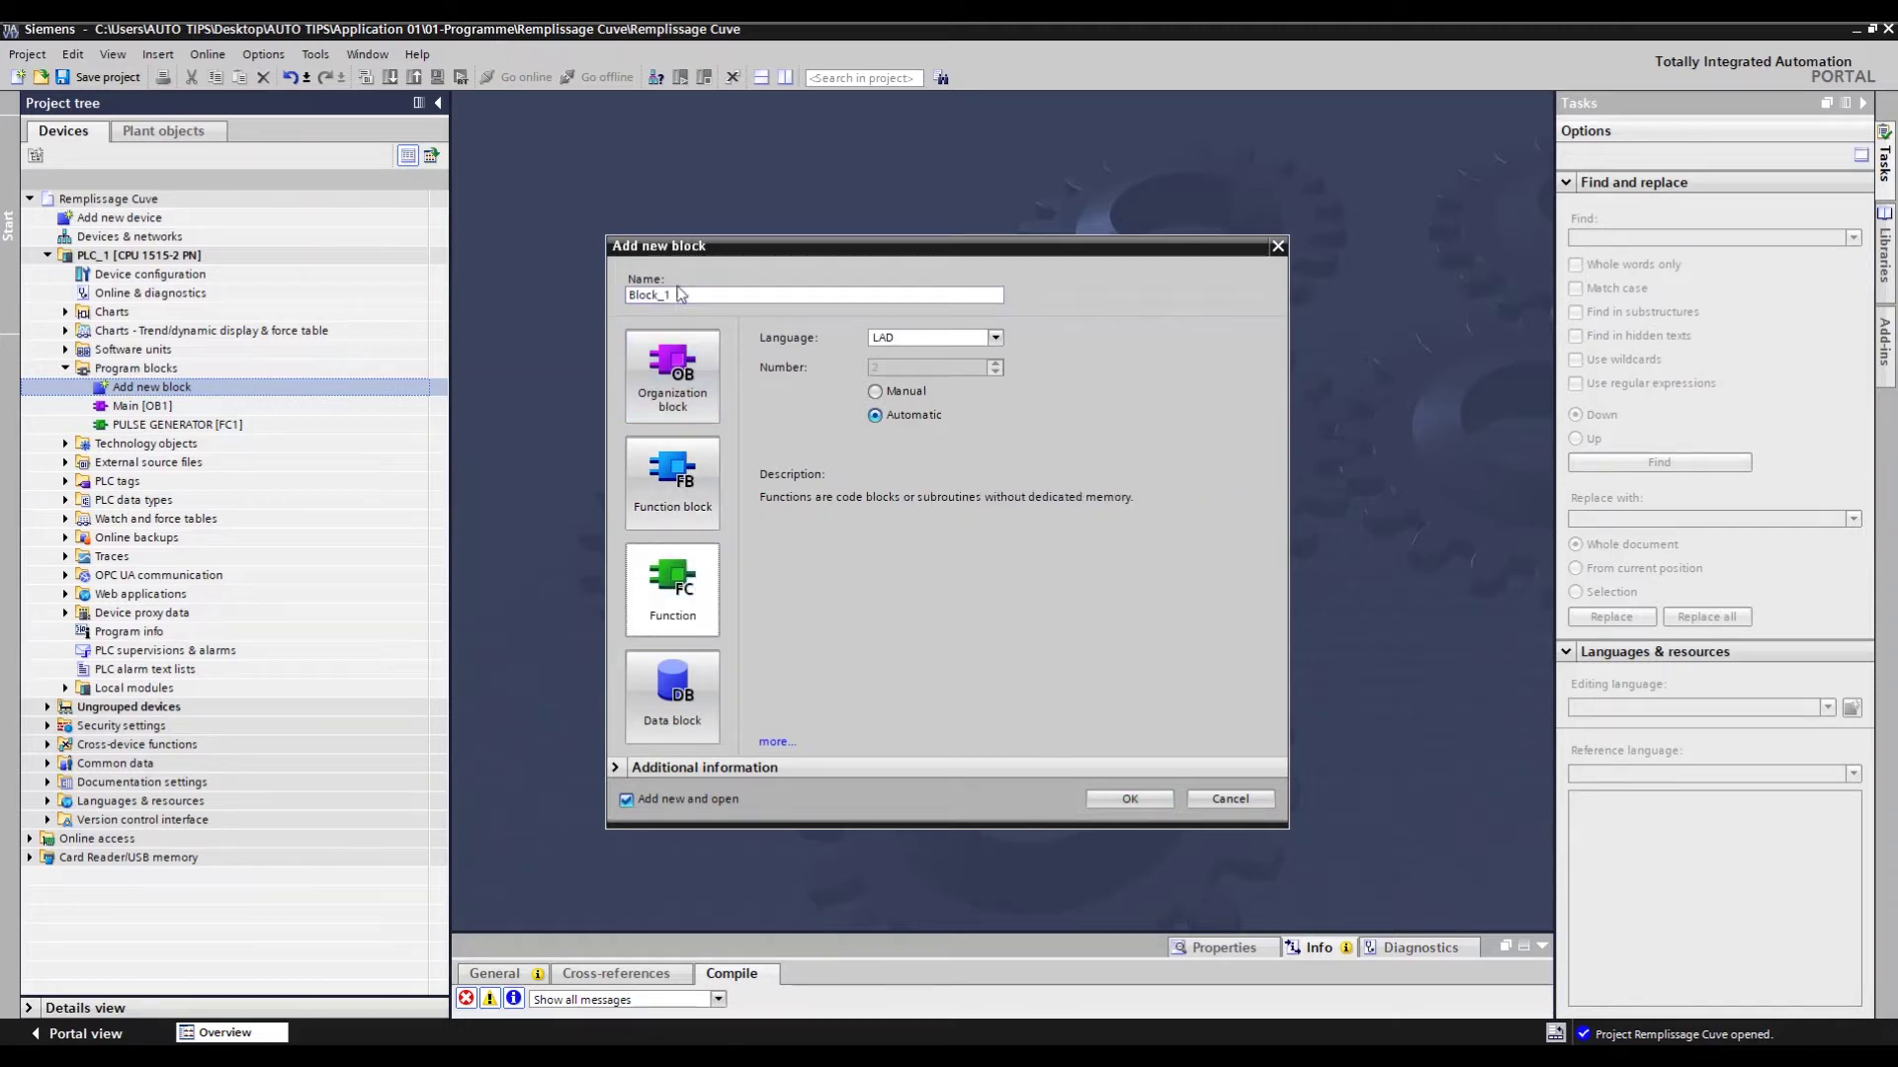
double_click(680, 294)
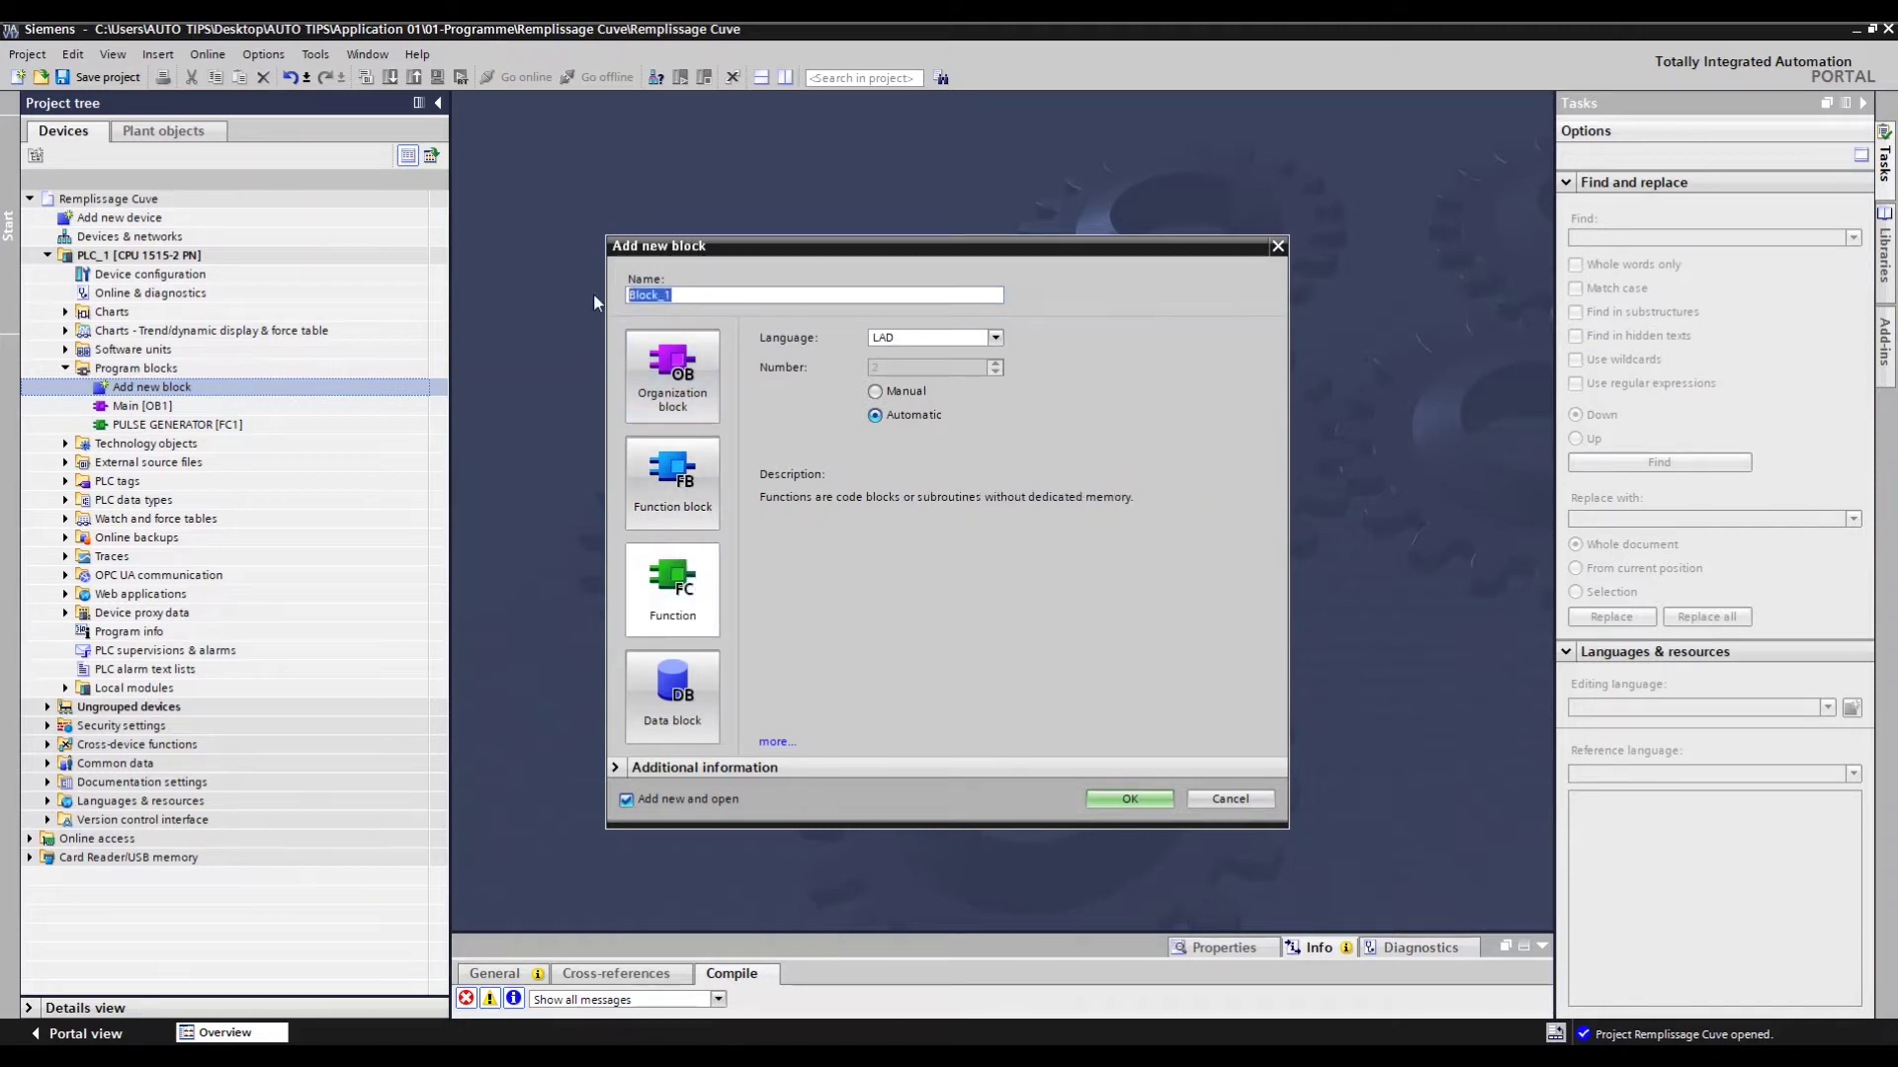
text(FC_TEST)
click(971, 338)
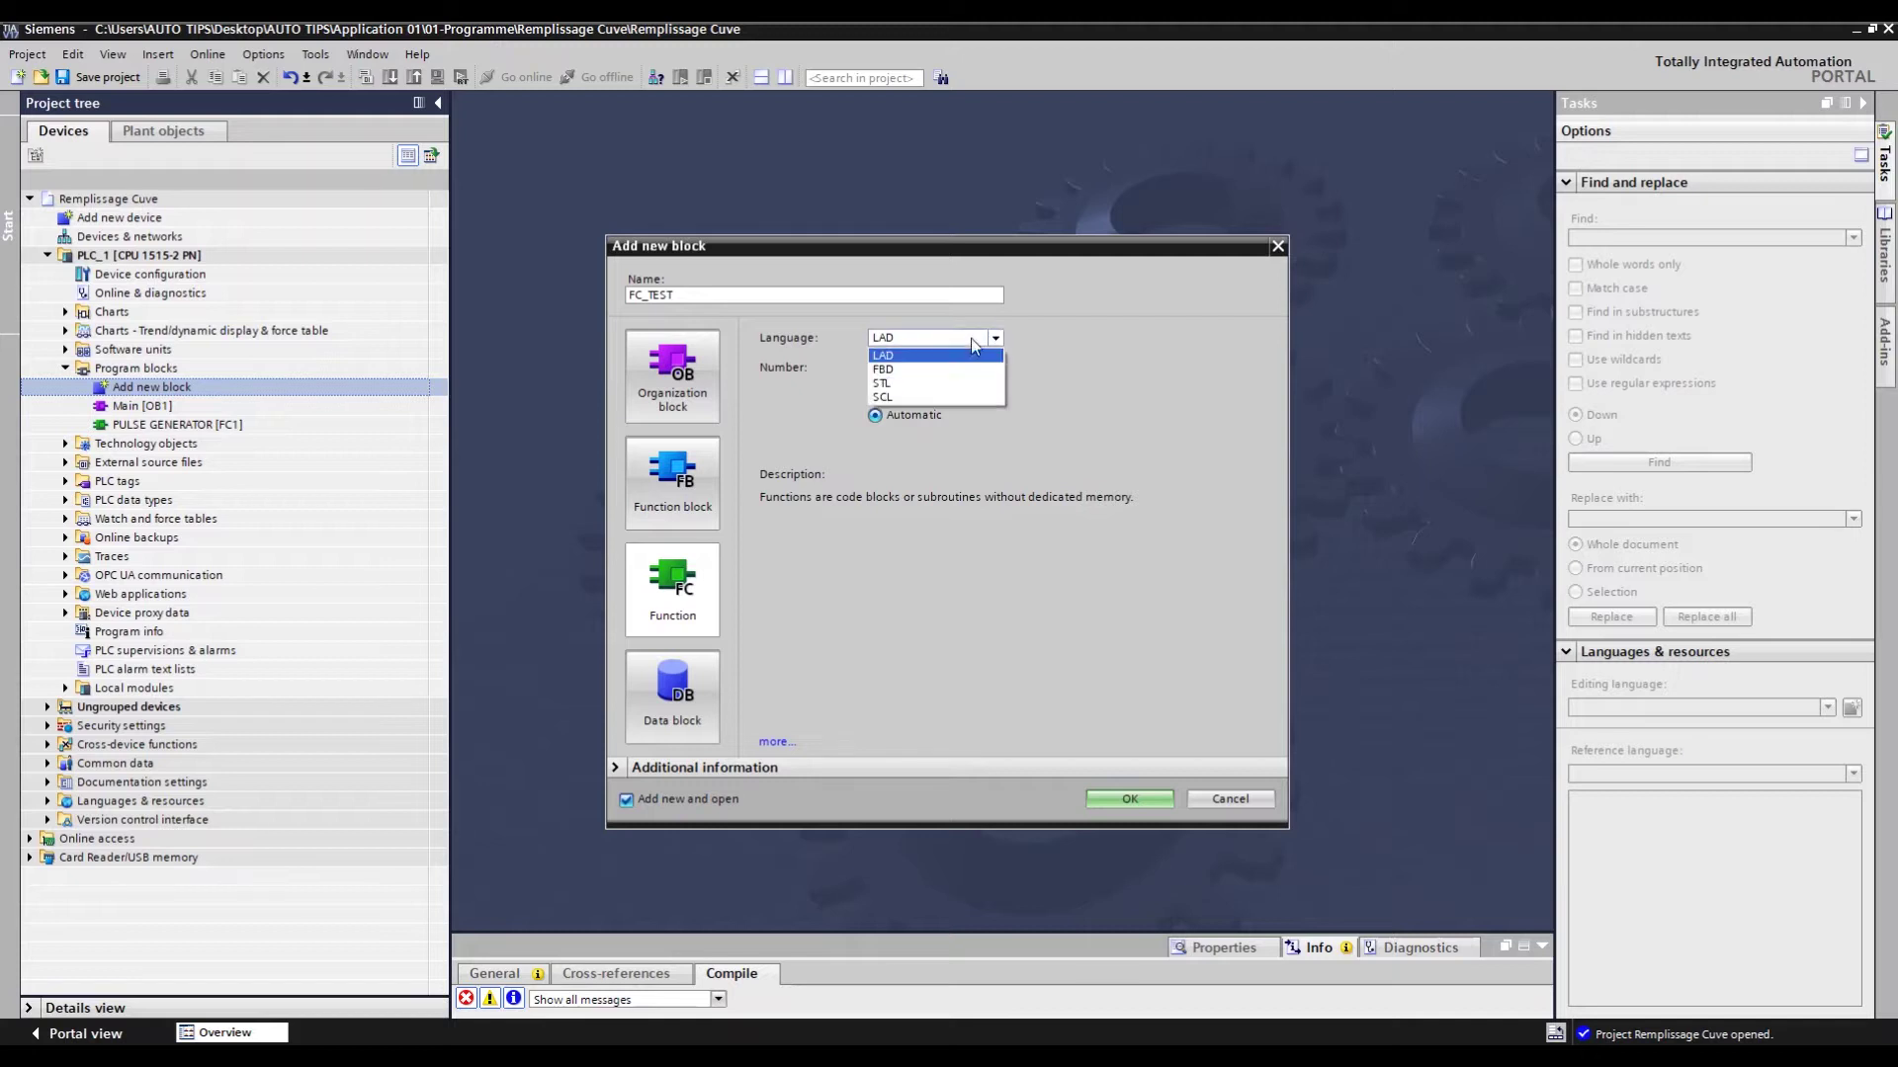
click(943, 356)
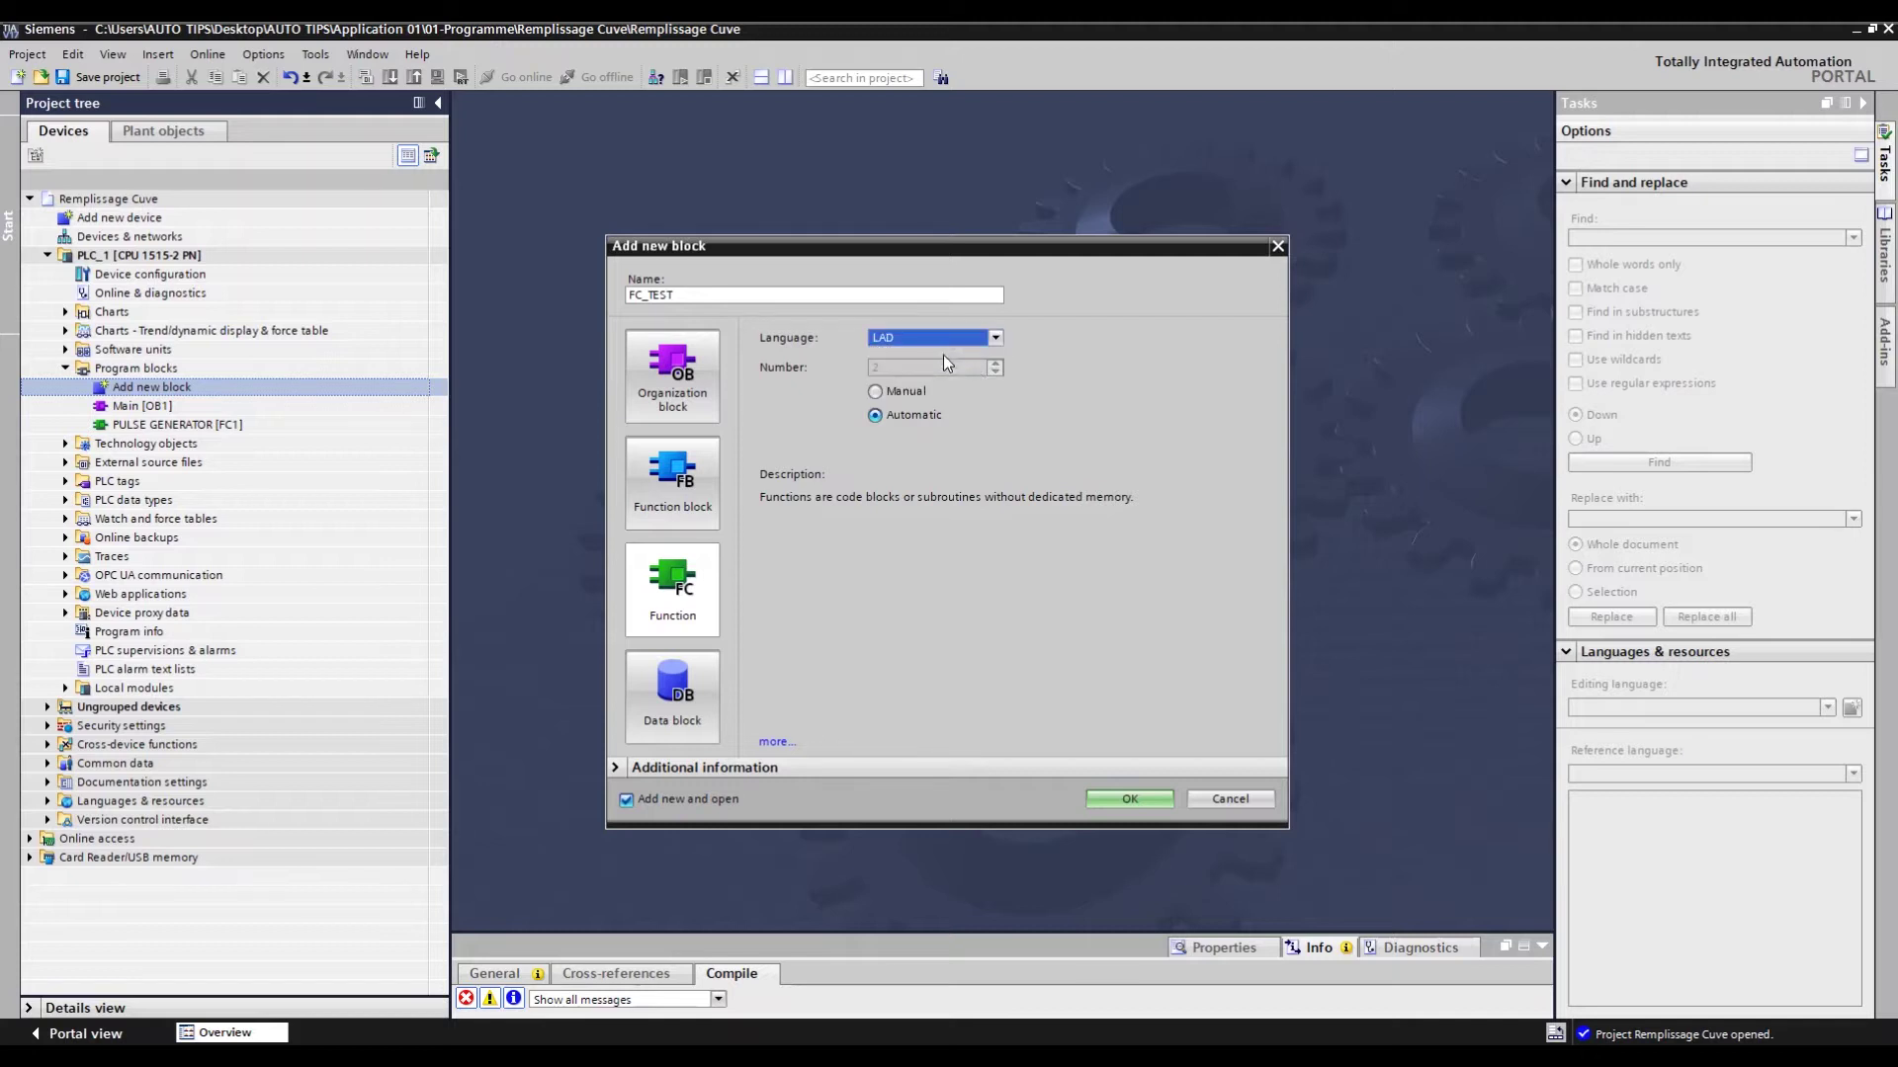
click(1129, 798)
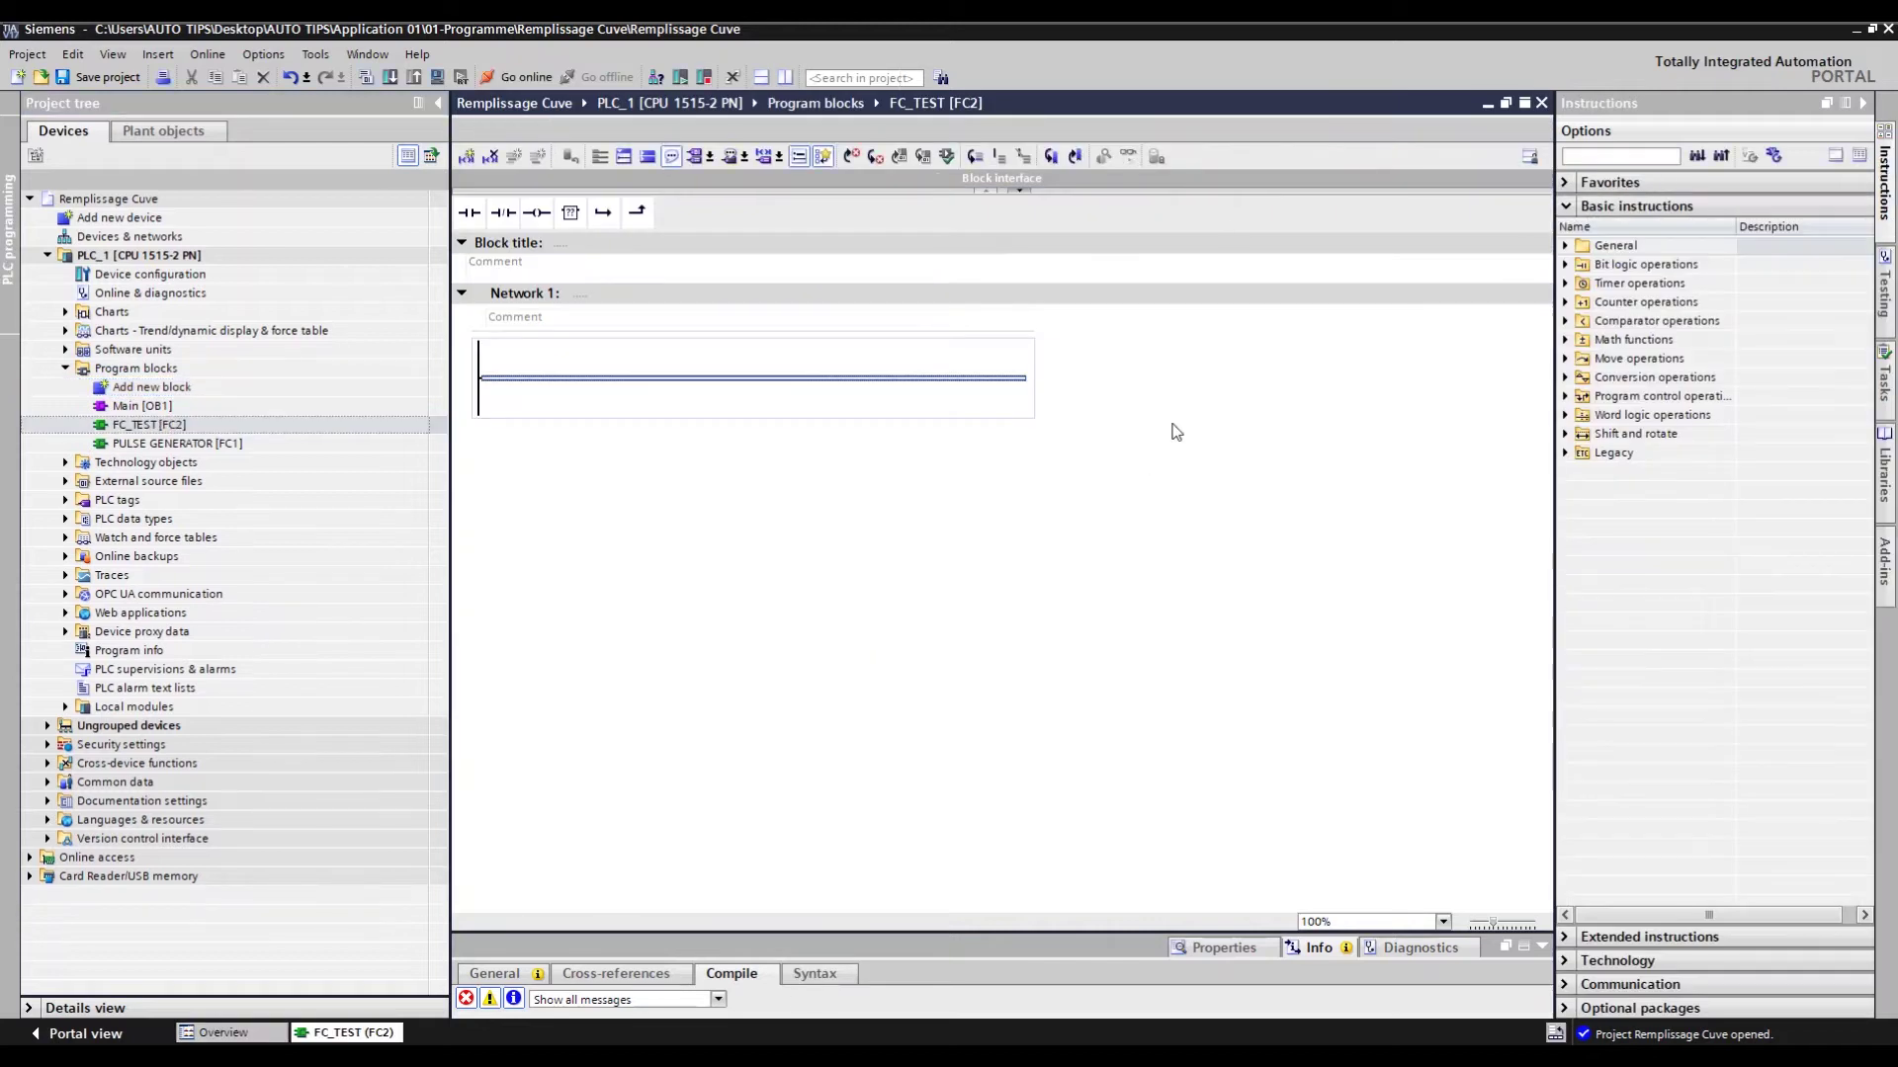
- Declare Bool inputs IN01 and IN02 and Bool output OUT01 in FC_TEST's interface
drag(1080, 186, 1043, 372)
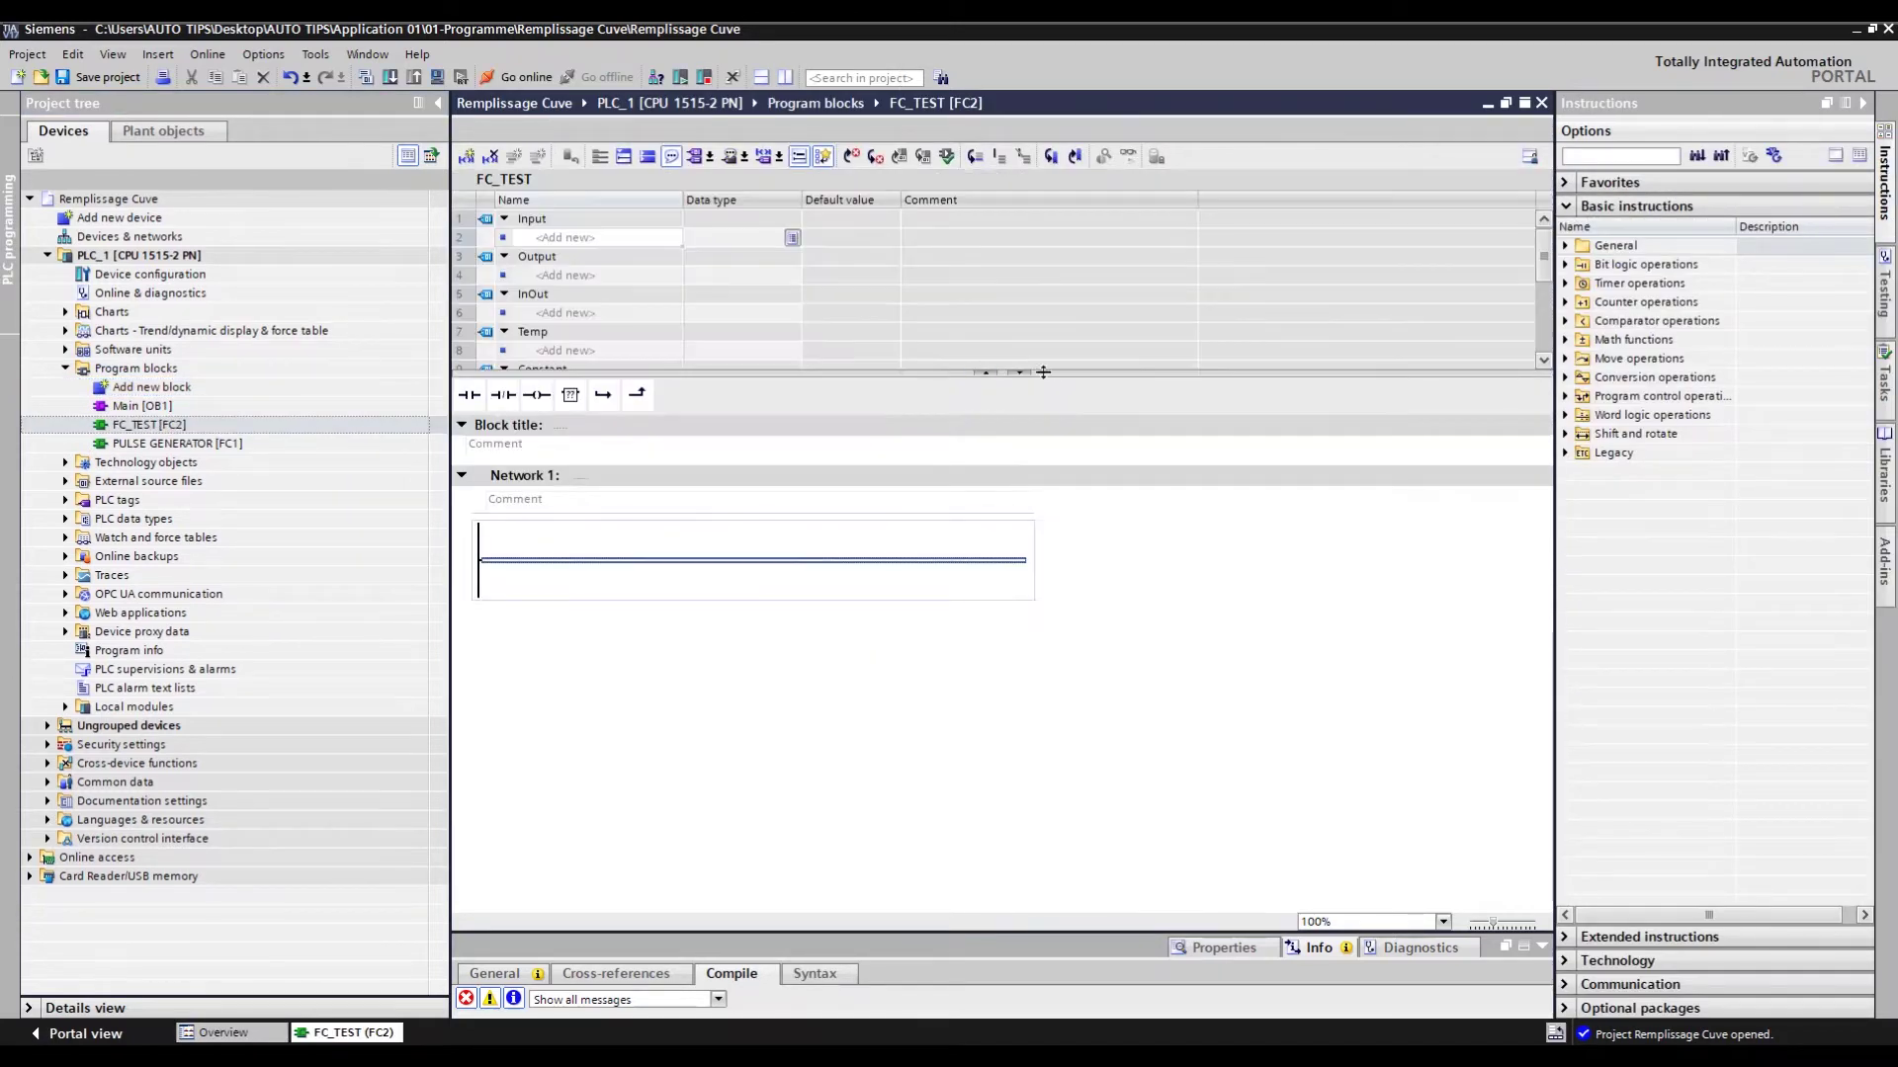
click(586, 237)
text(IN01)
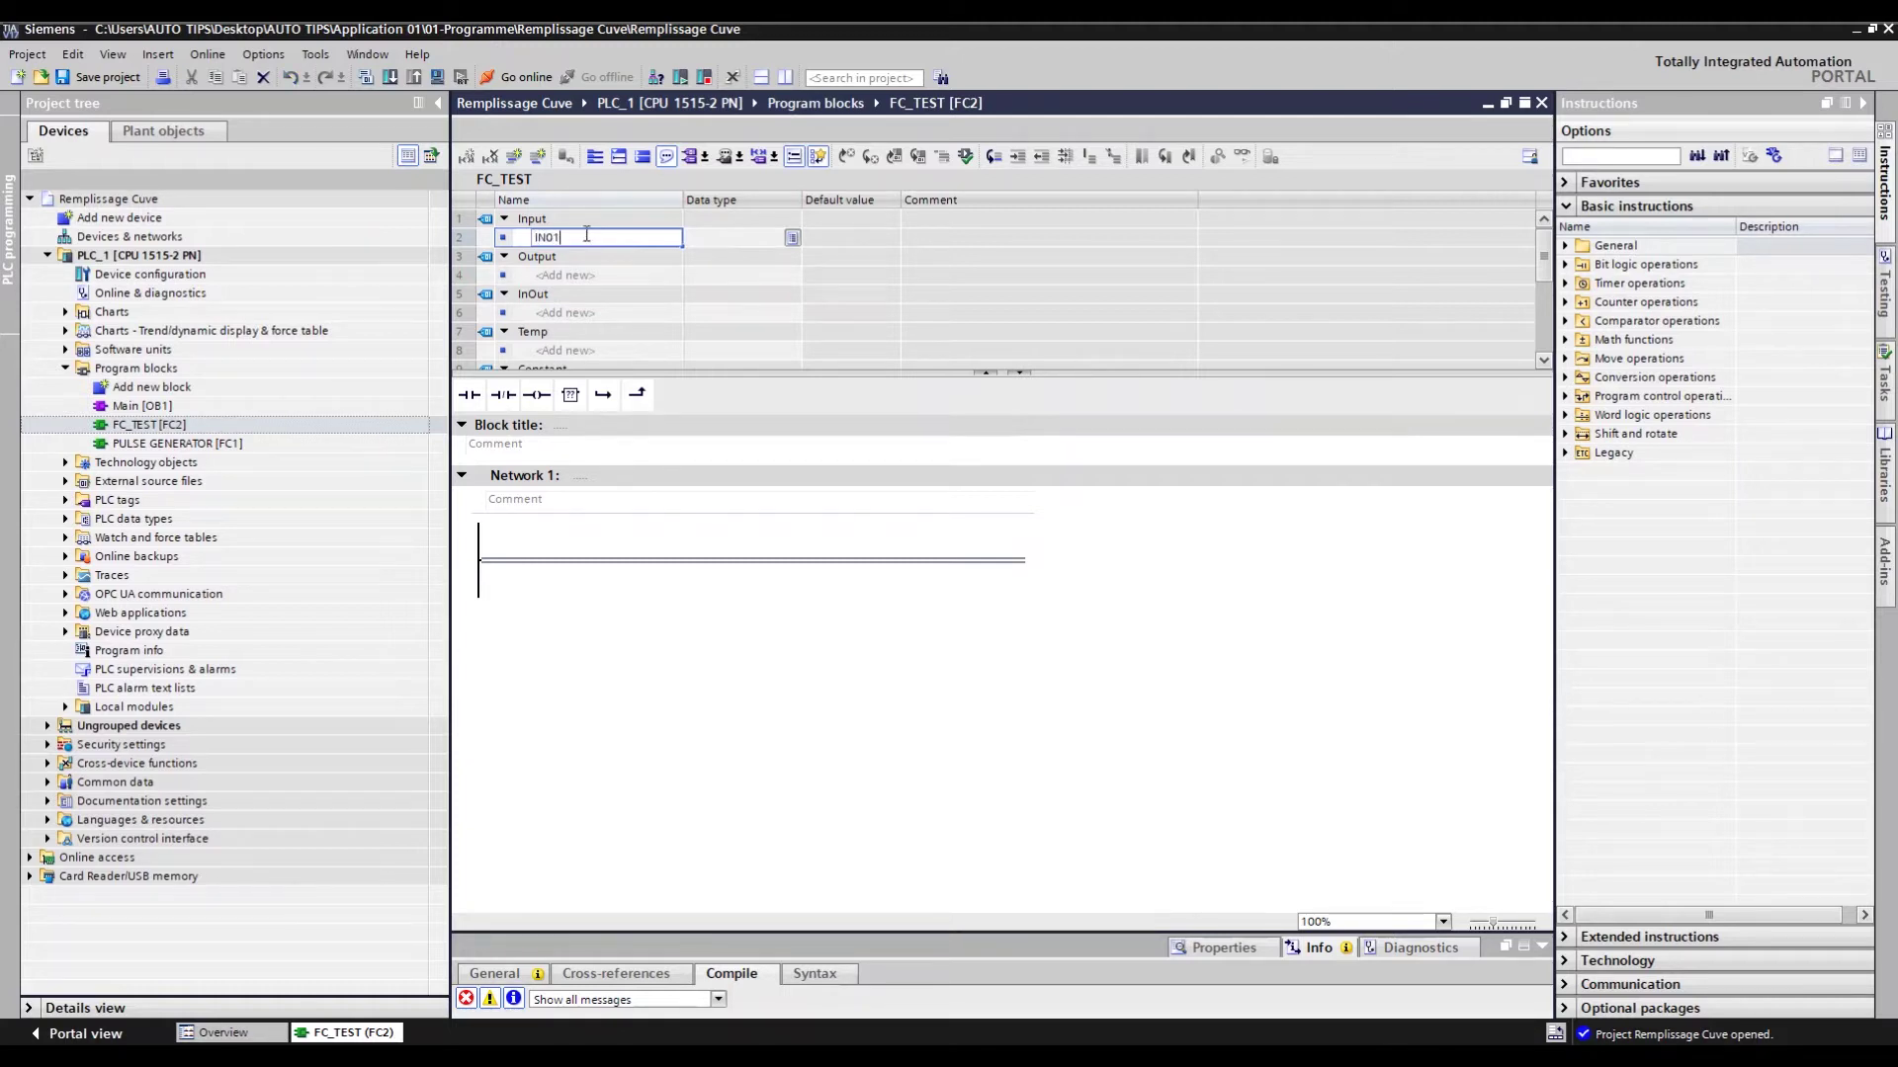
key(Return)
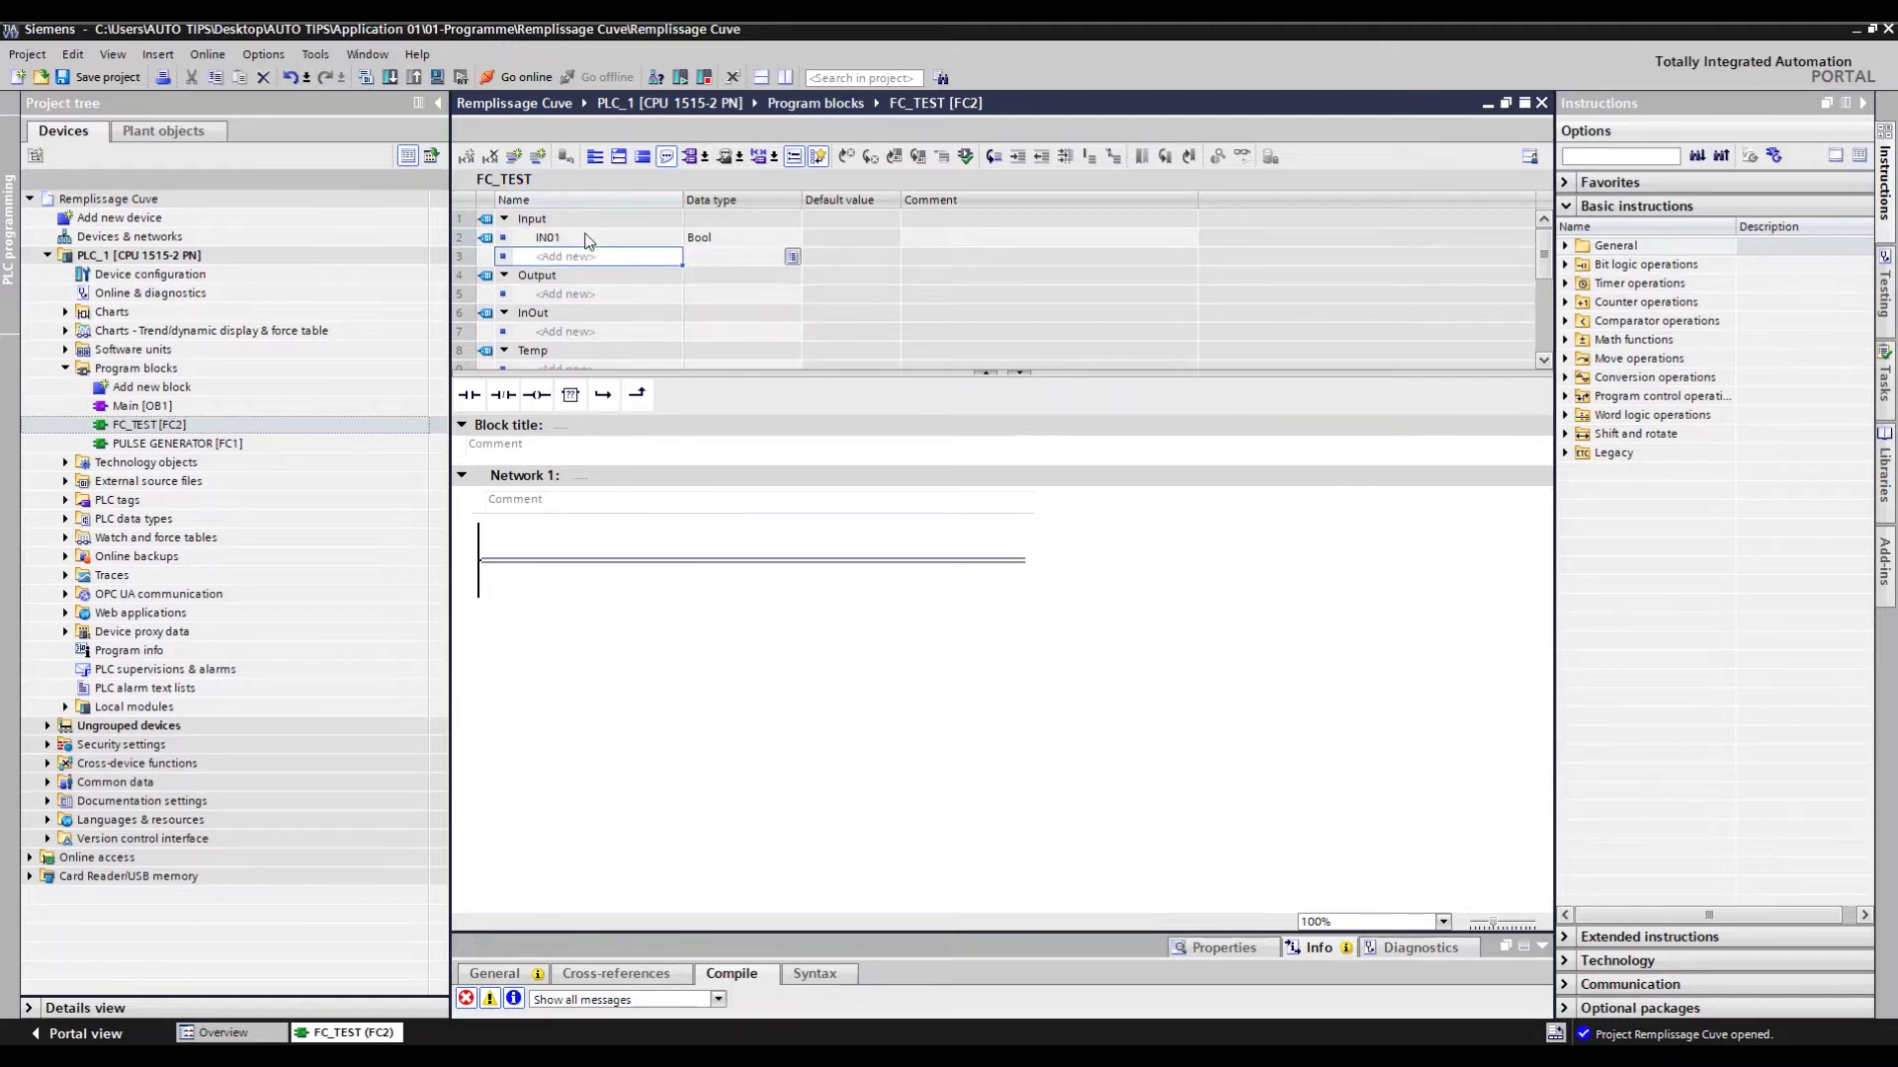
text(IN02)
key(Return)
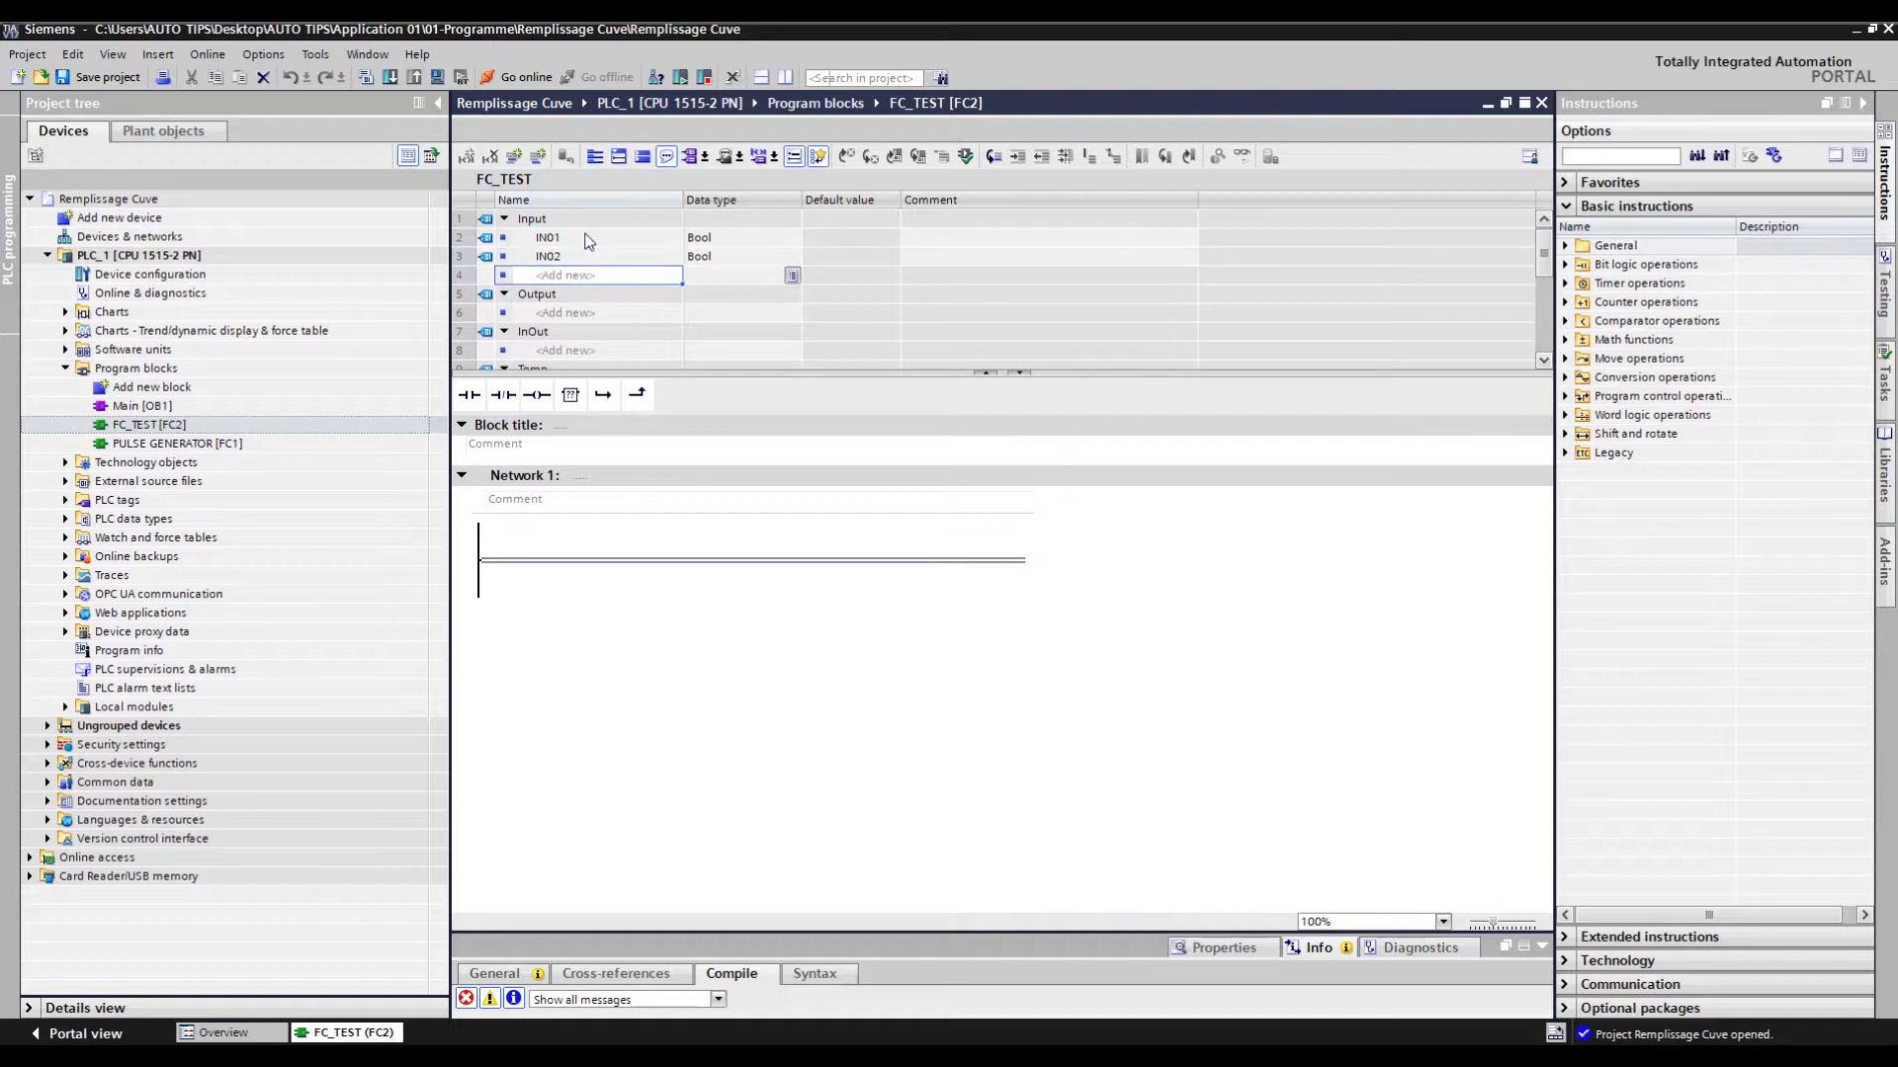
click(597, 312)
text(OUT0)
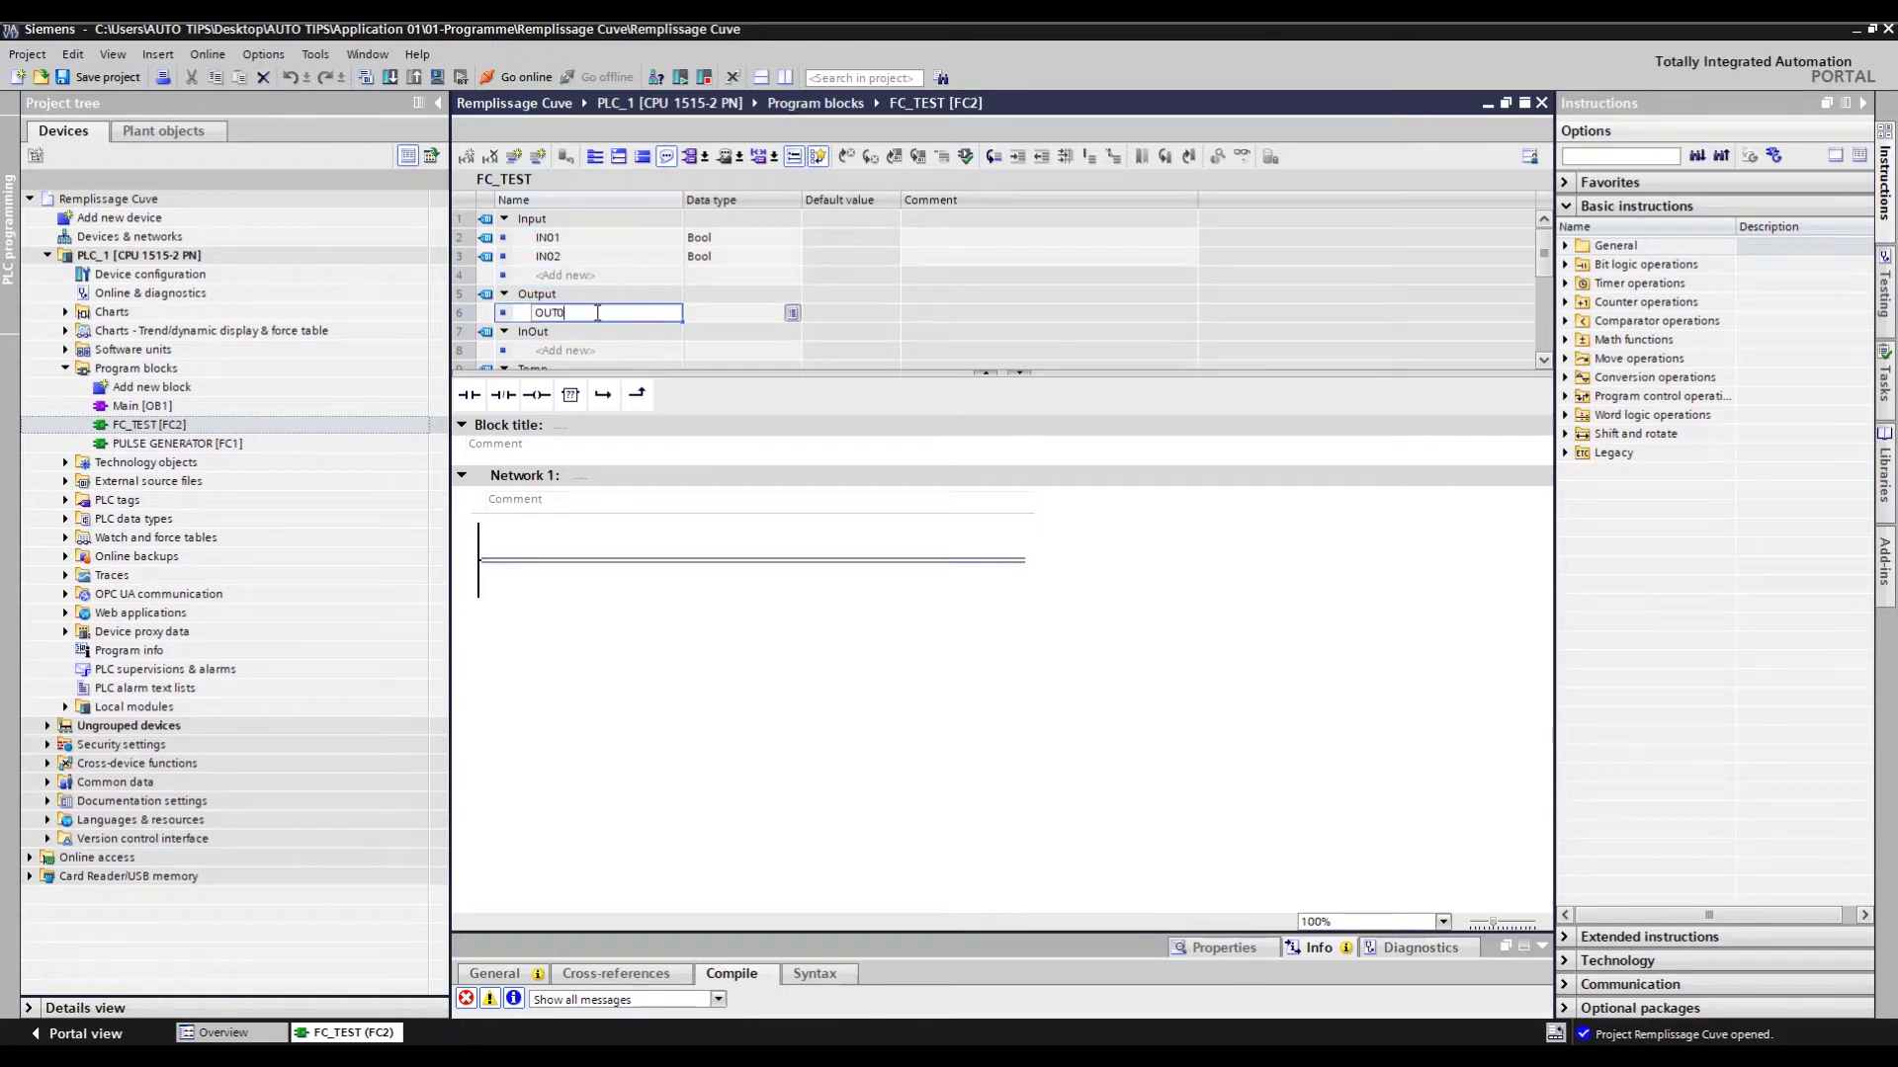
text(1)
key(Return)
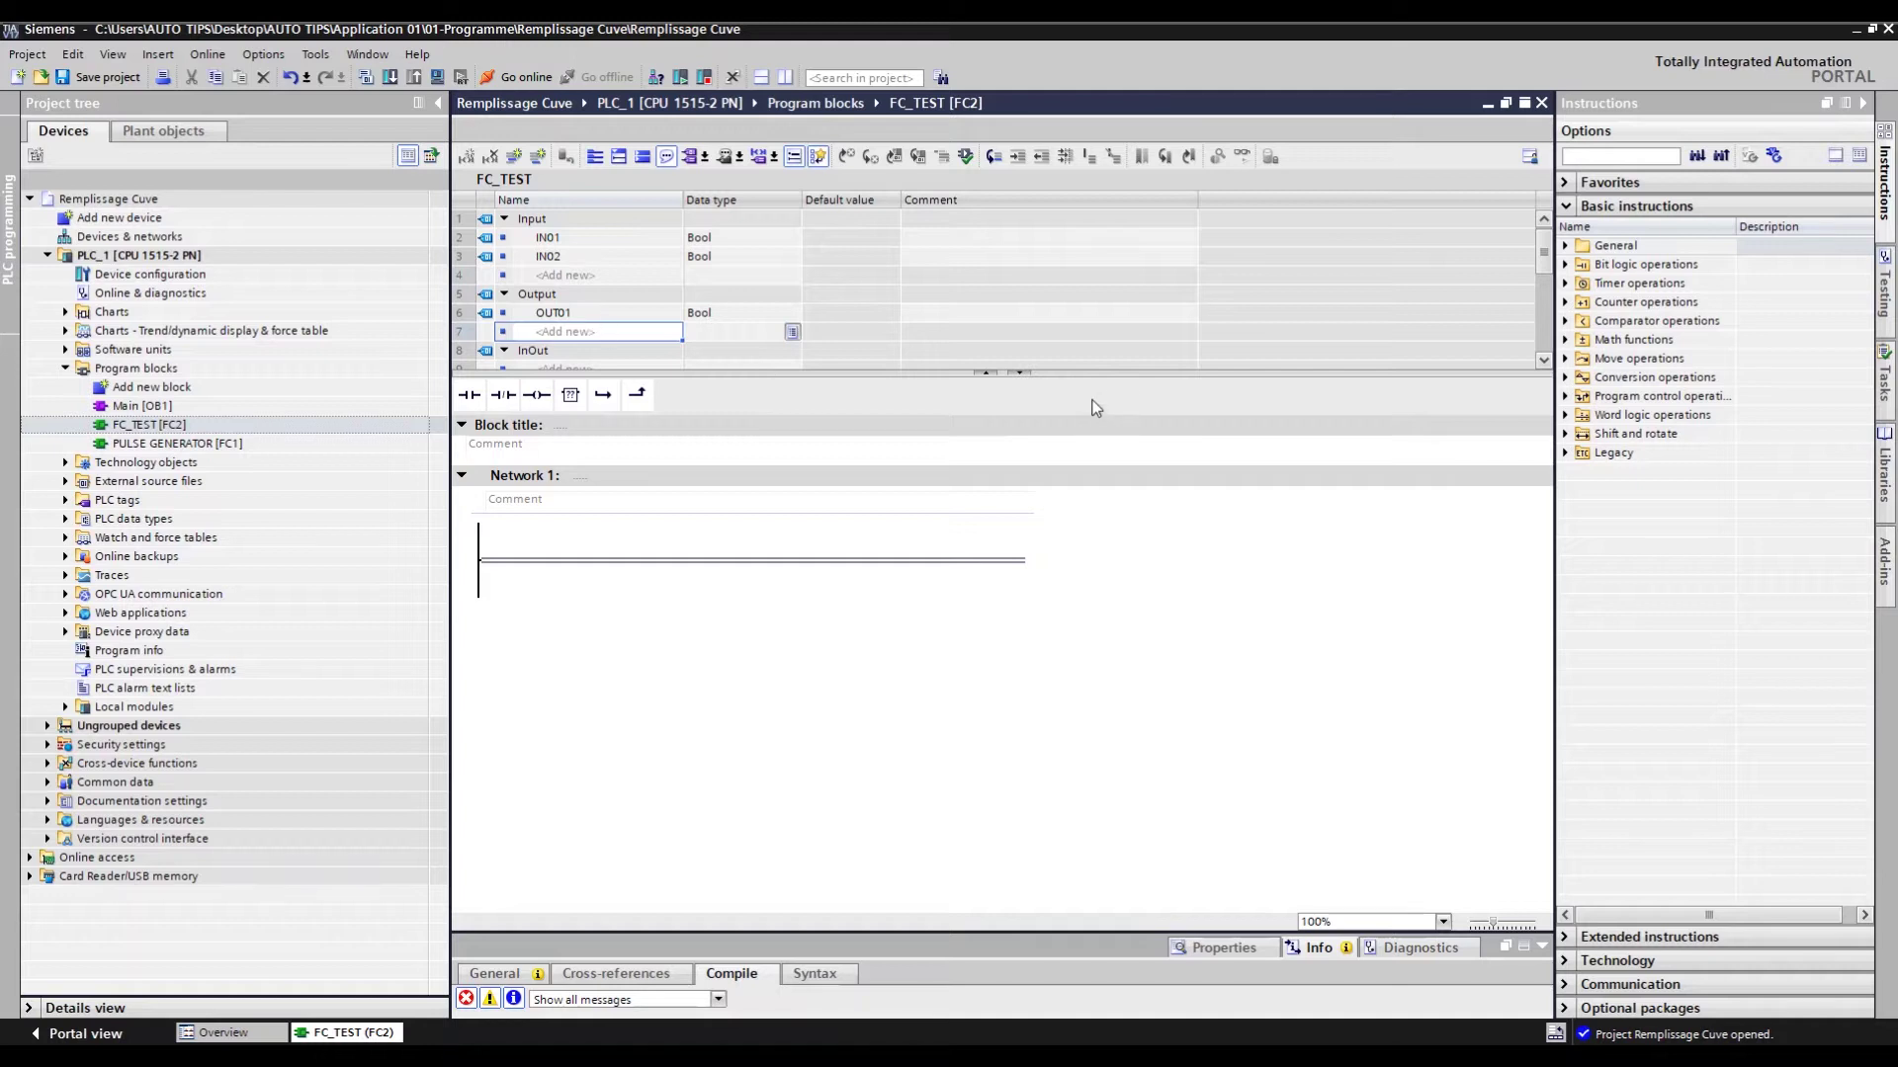
drag(928, 374, 928, 408)
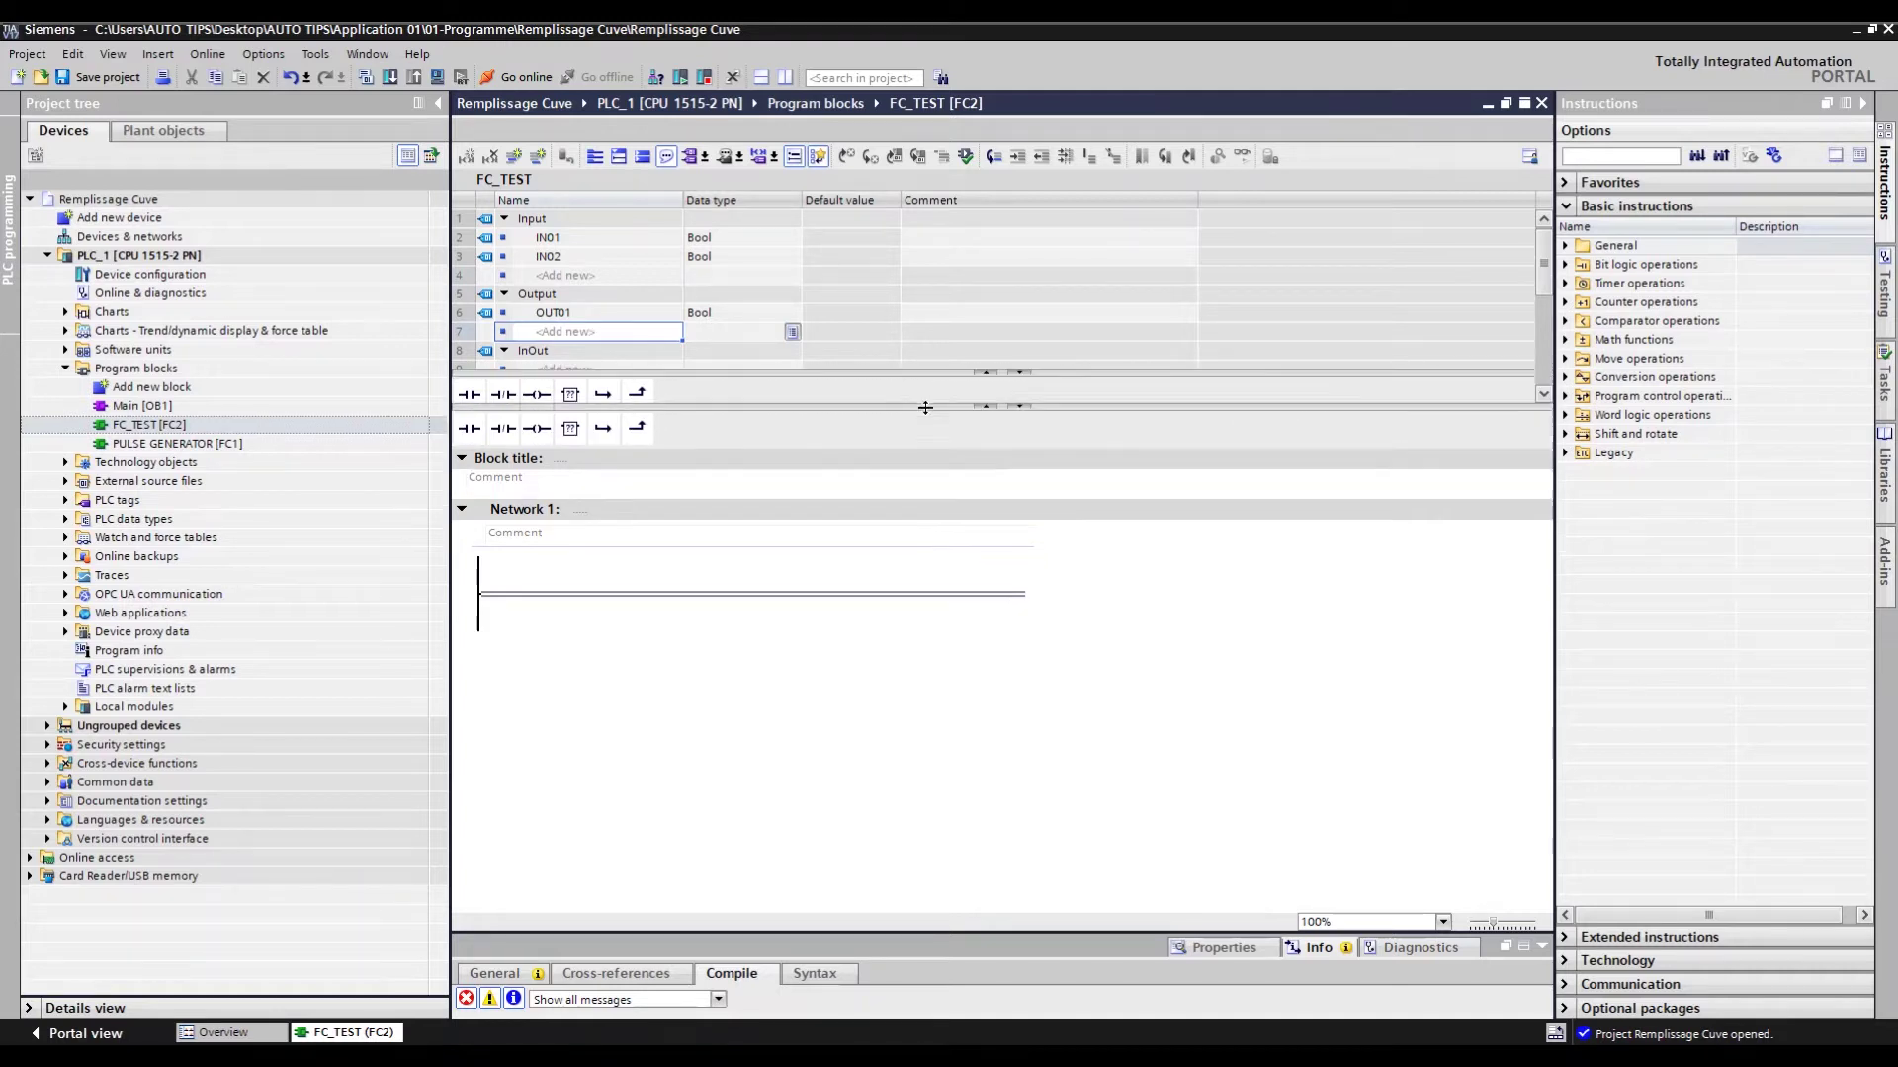
click(593, 594)
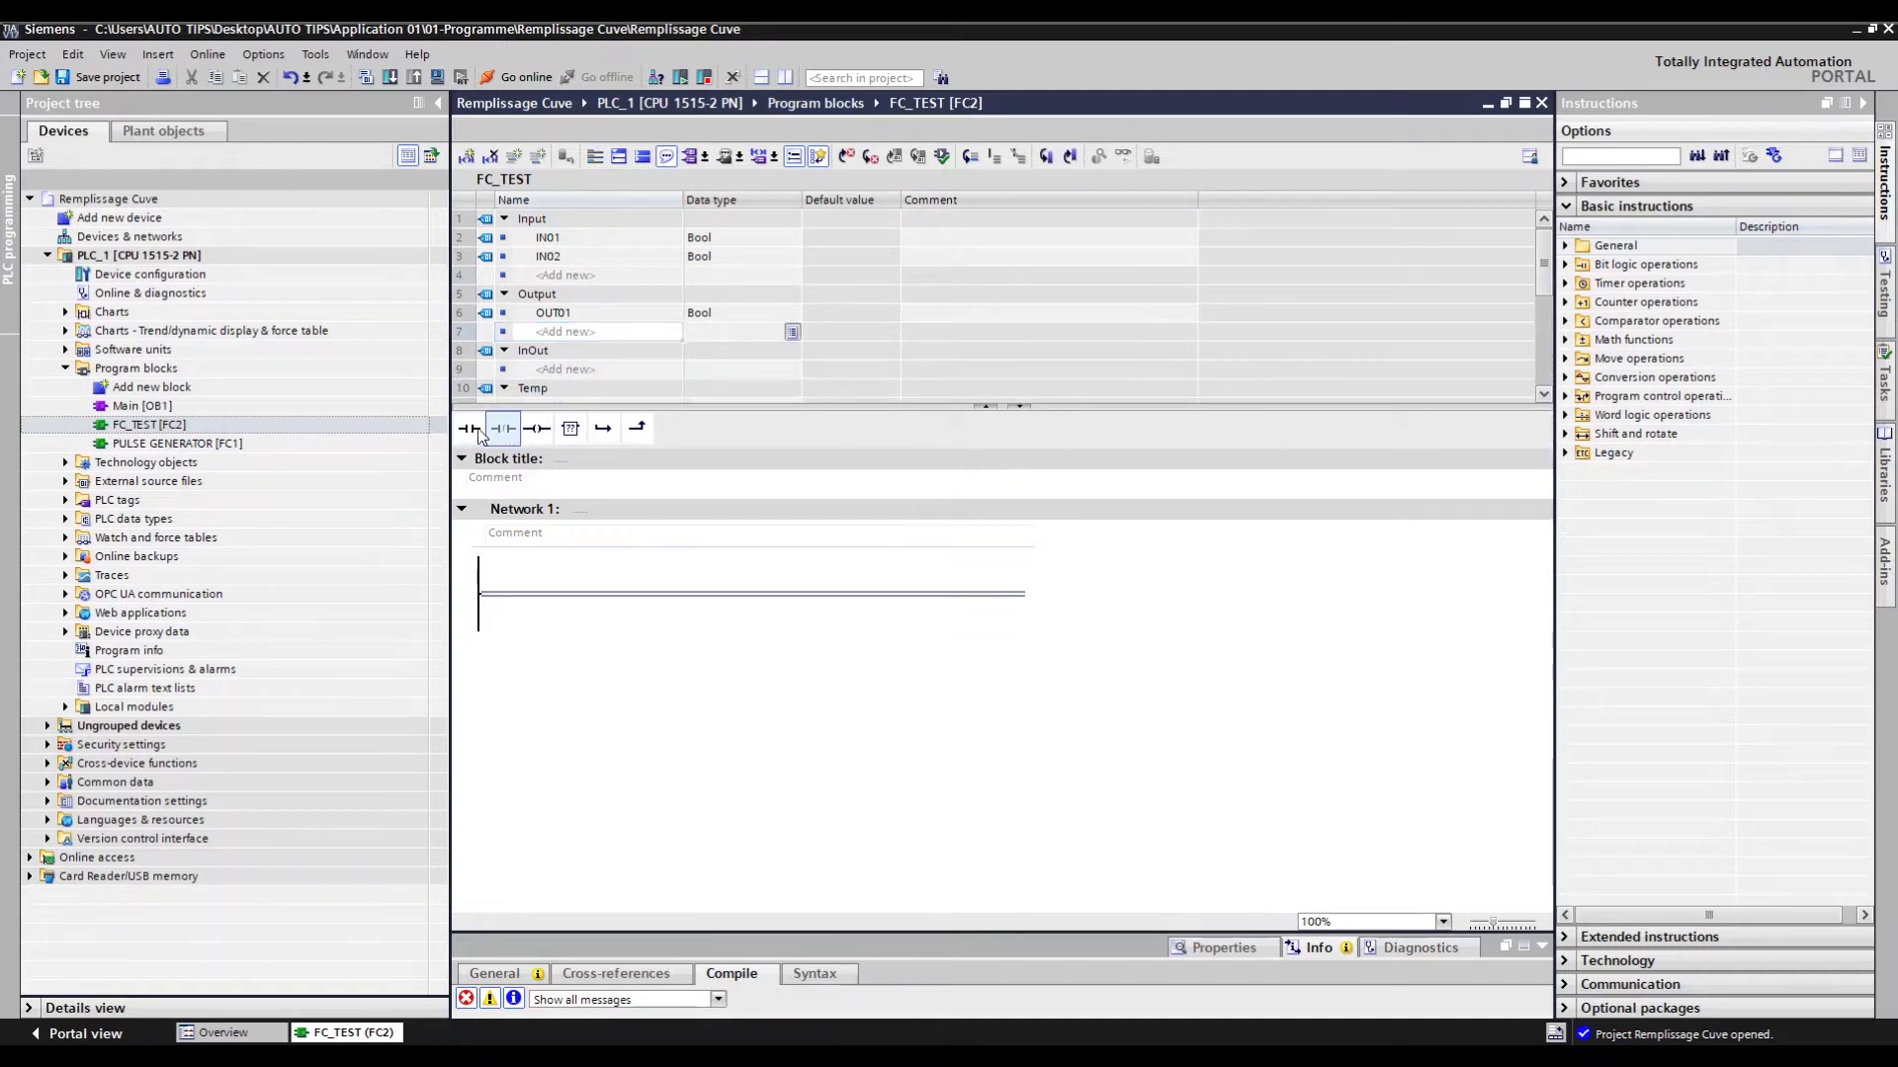
- Build the rung with NC and NO contacts, an output coil, and a parallel branch contact
click(506, 436)
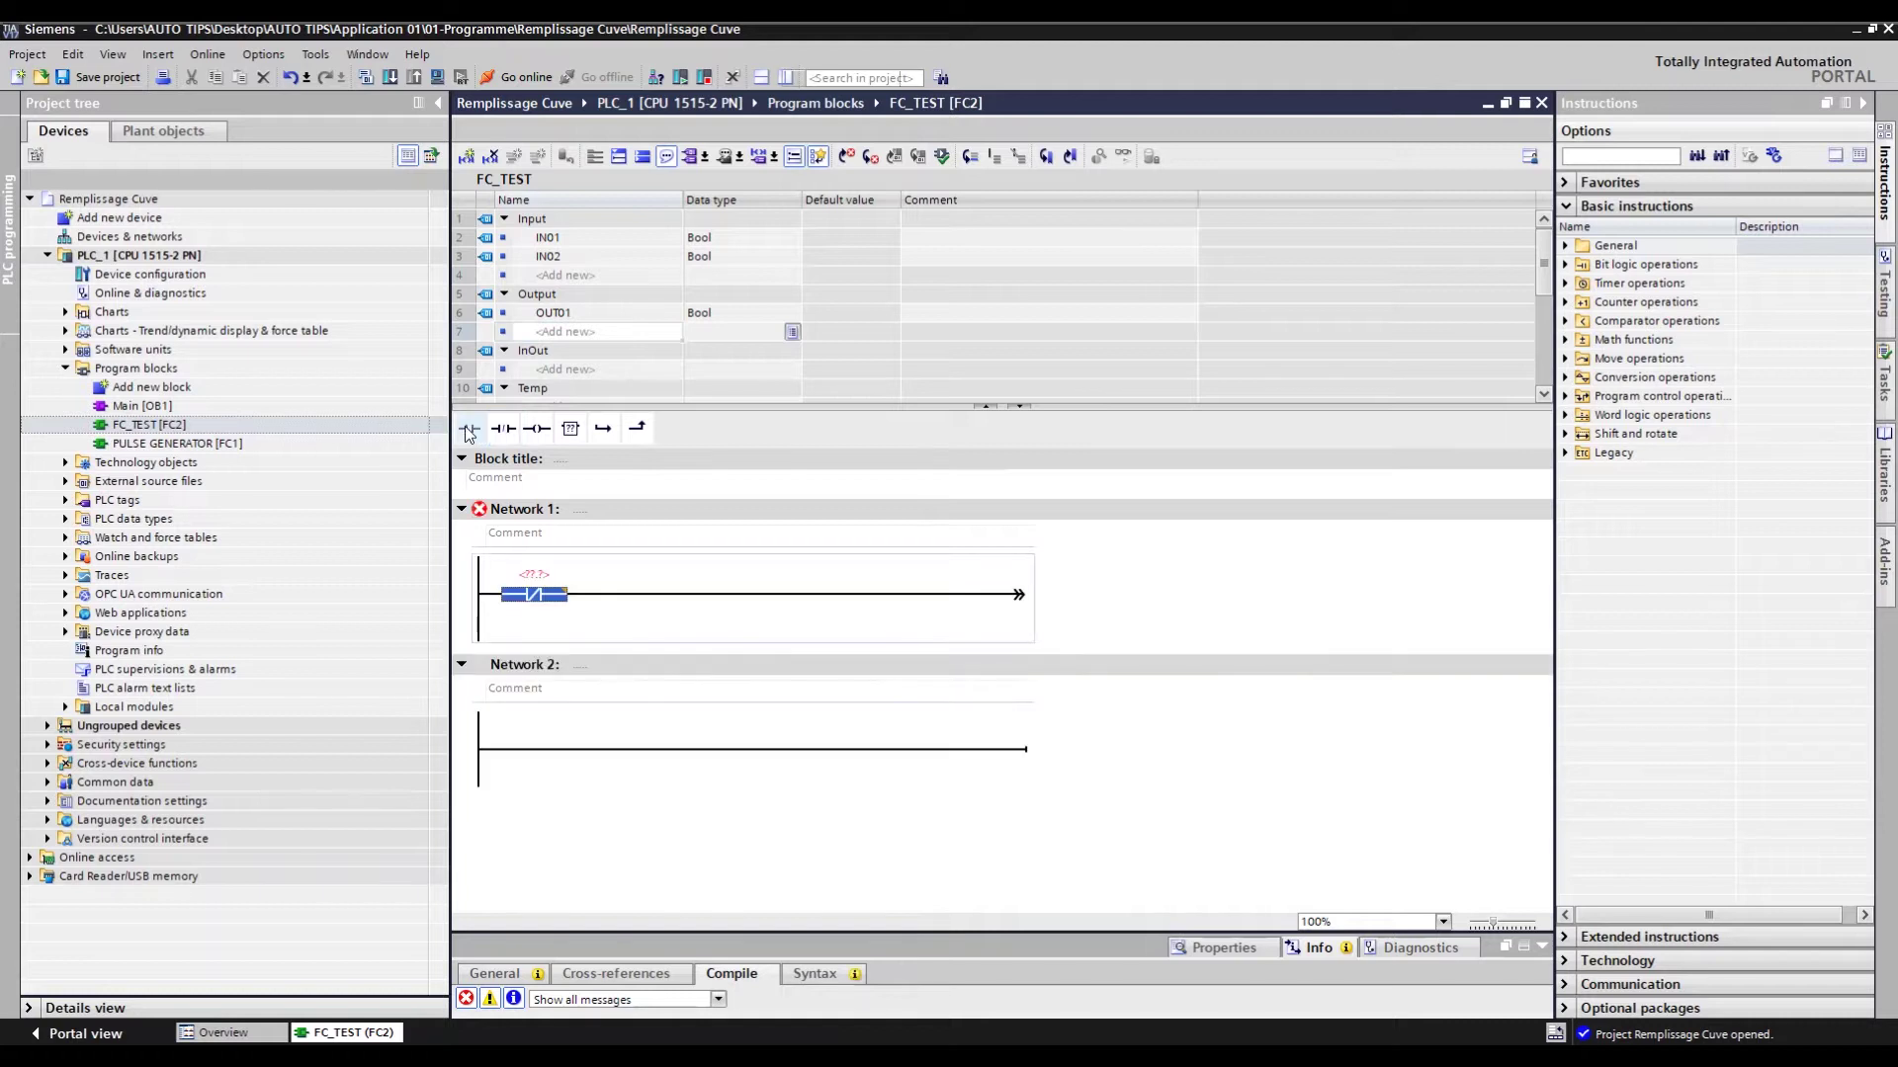
click(537, 428)
click(591, 594)
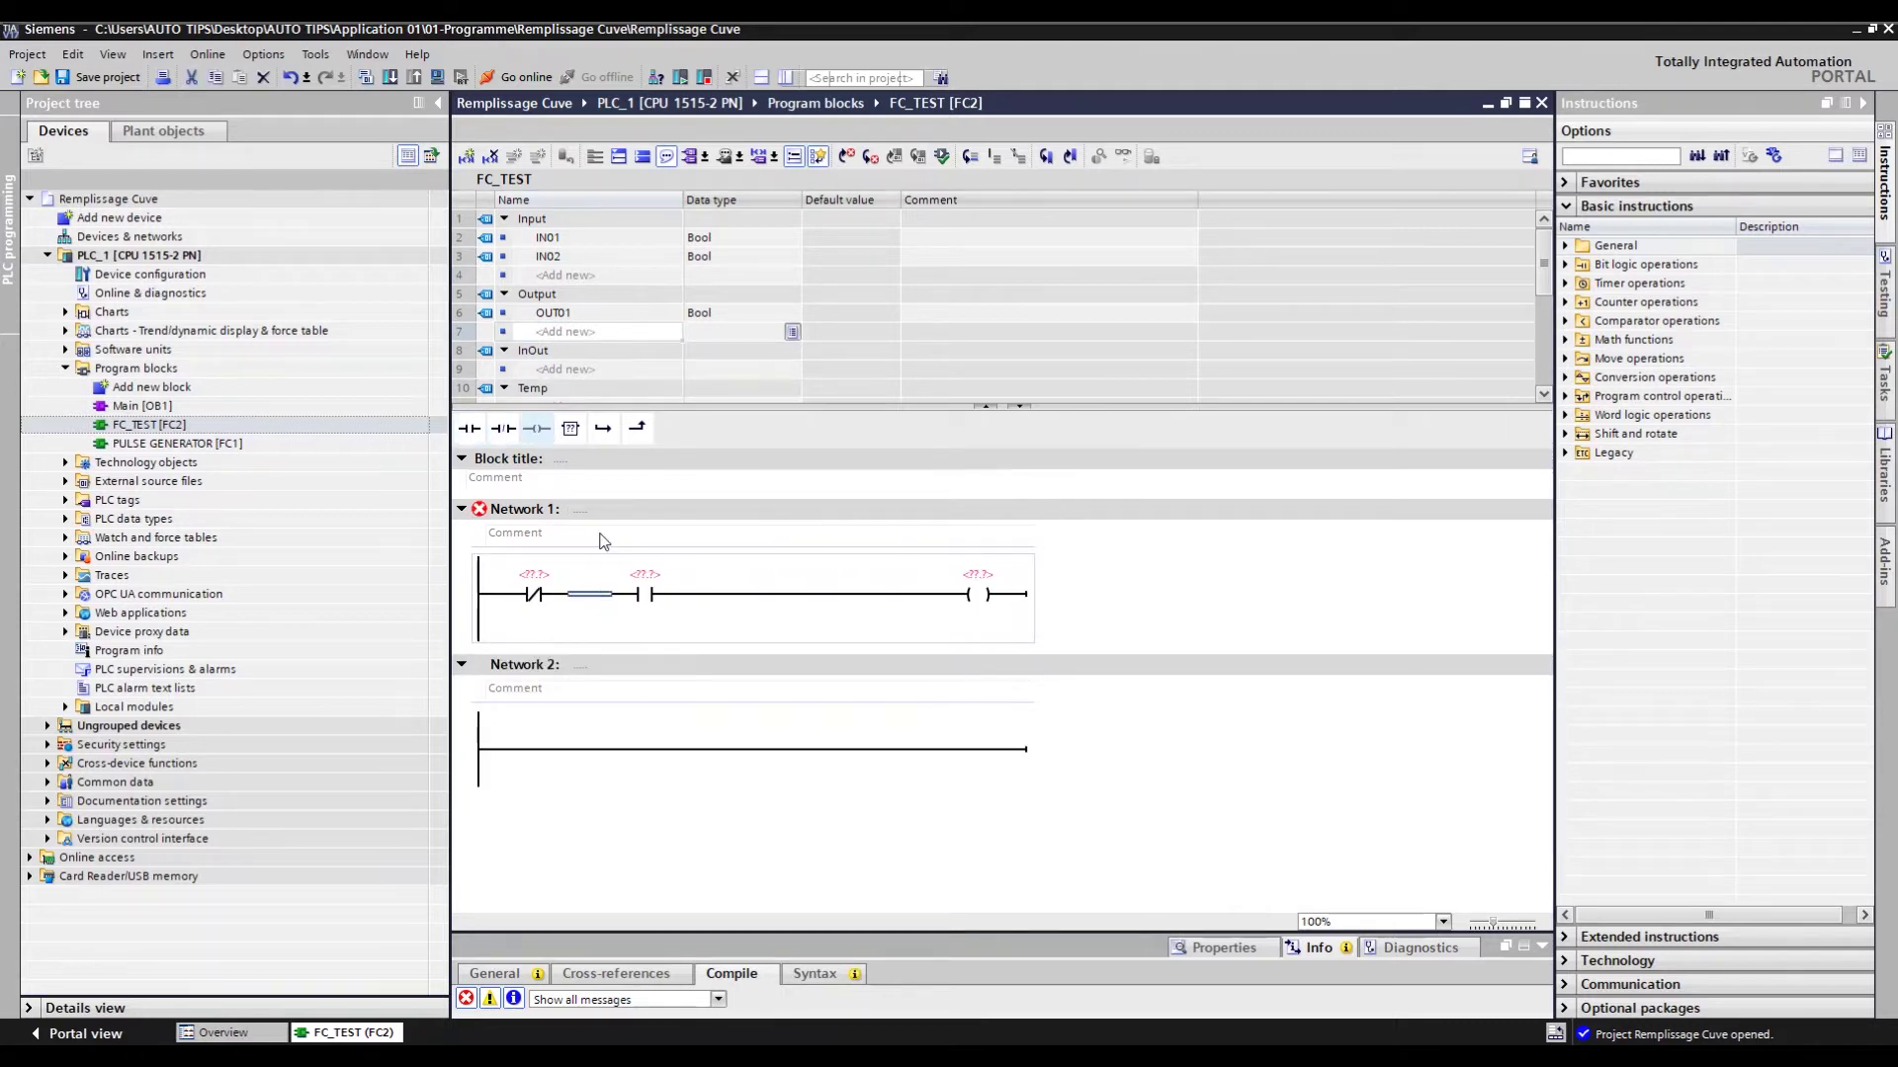
click(603, 427)
click(469, 429)
click(636, 428)
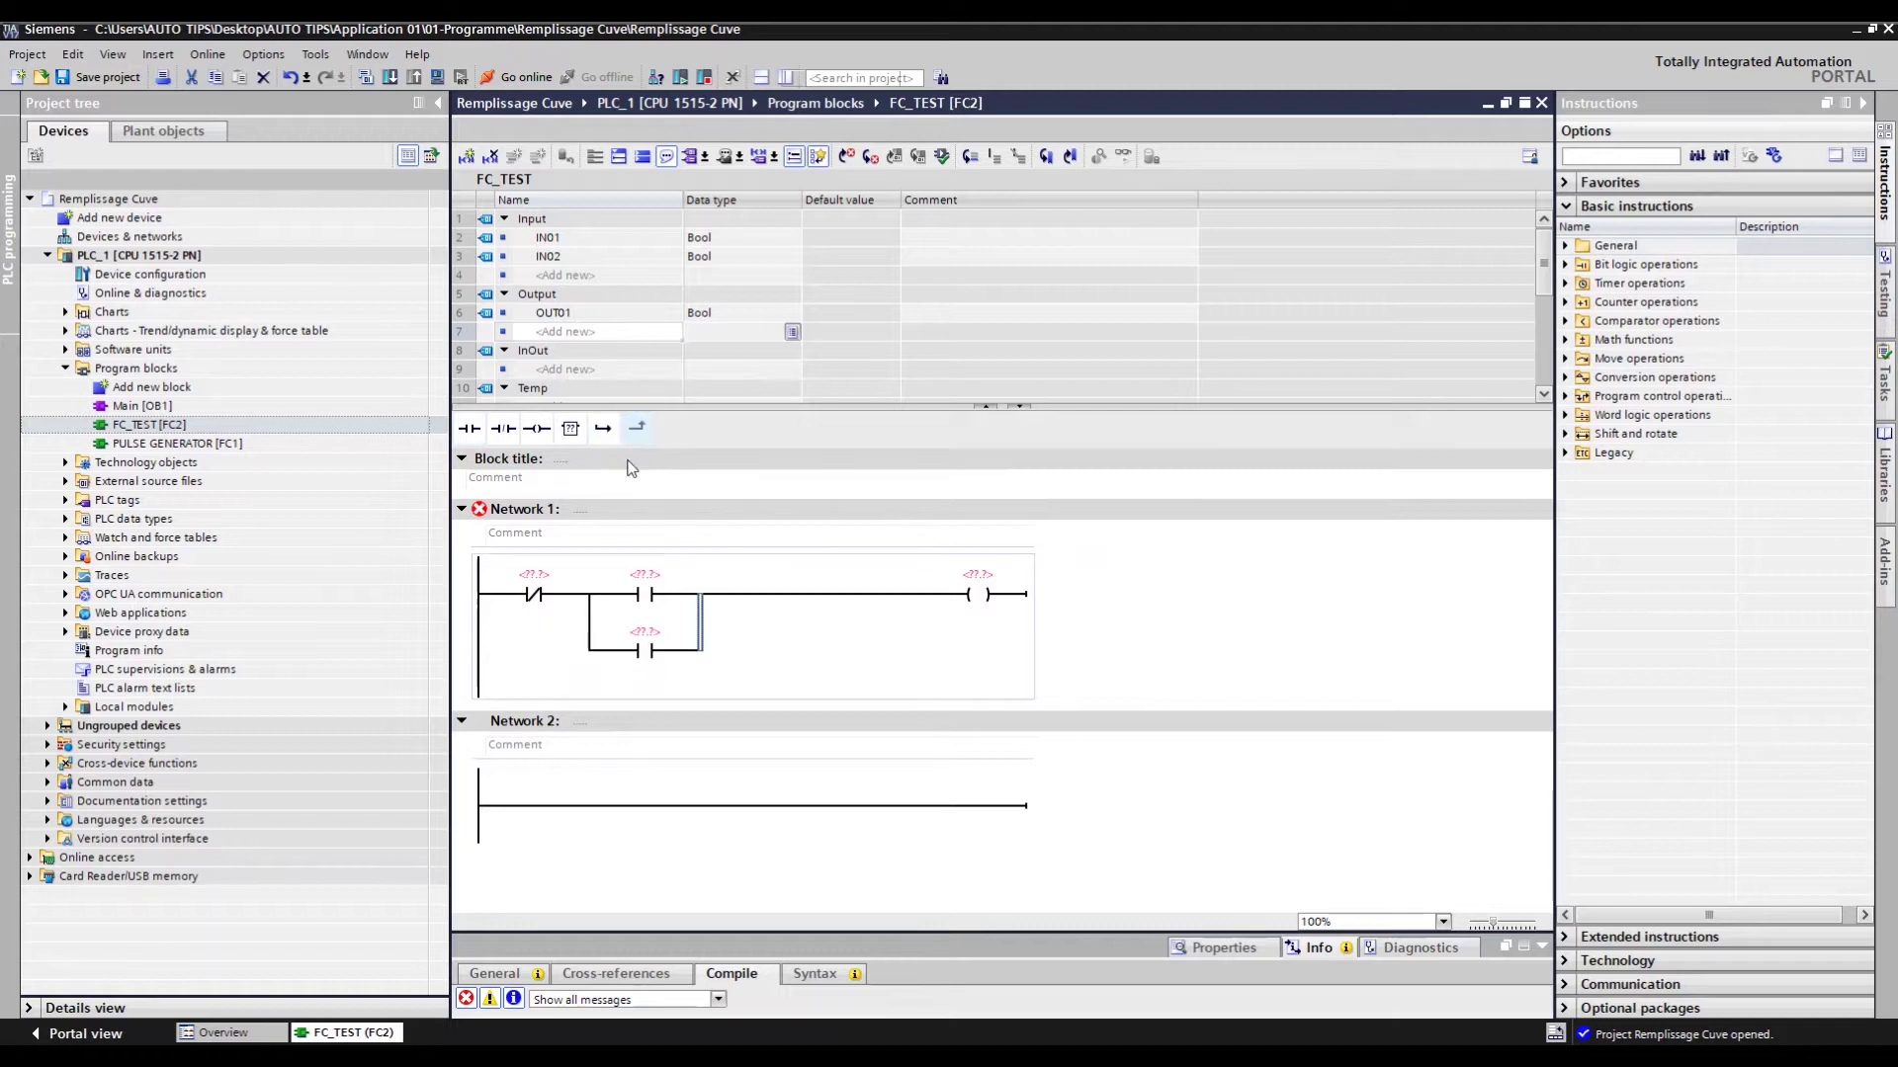
- Assign #IN01 to the normally-closed contact and #IN02 to the normally-open contact
click(531, 574)
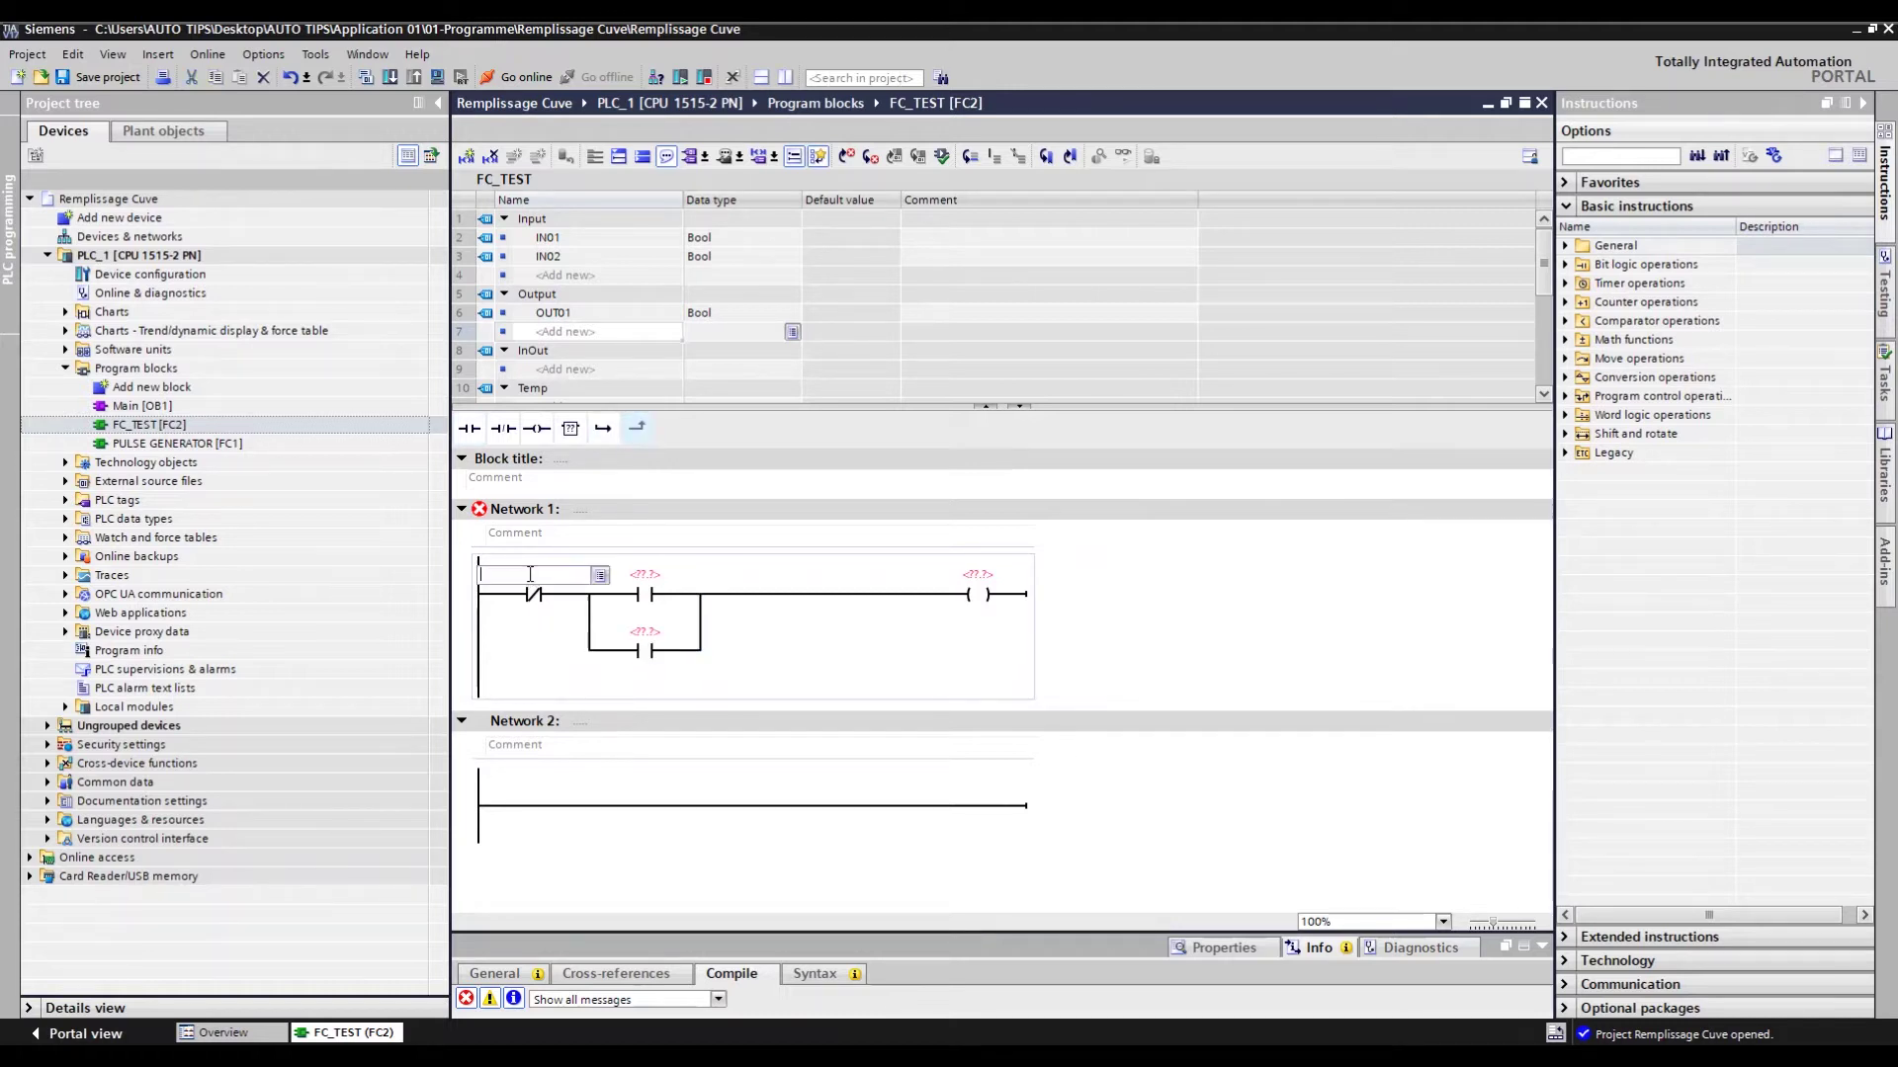
text(i)
click(531, 595)
click(651, 574)
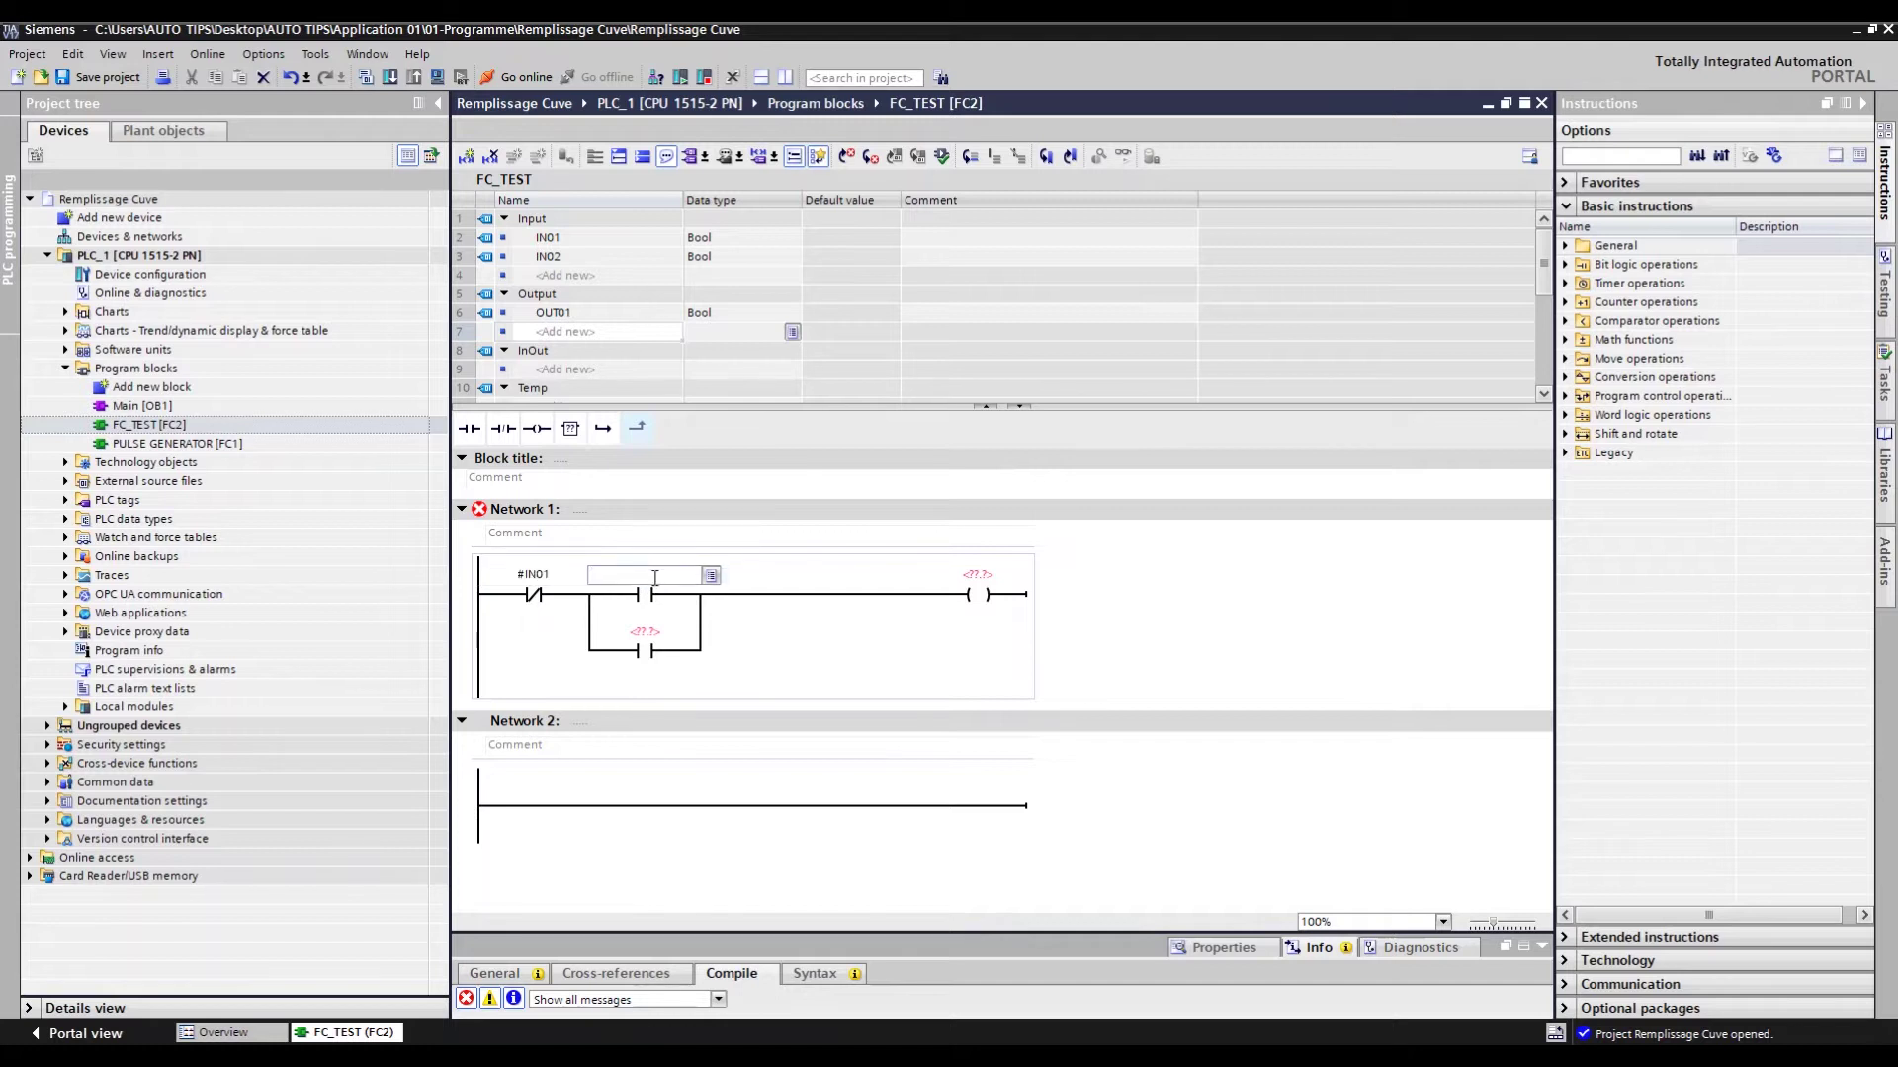
text(i)
click(647, 615)
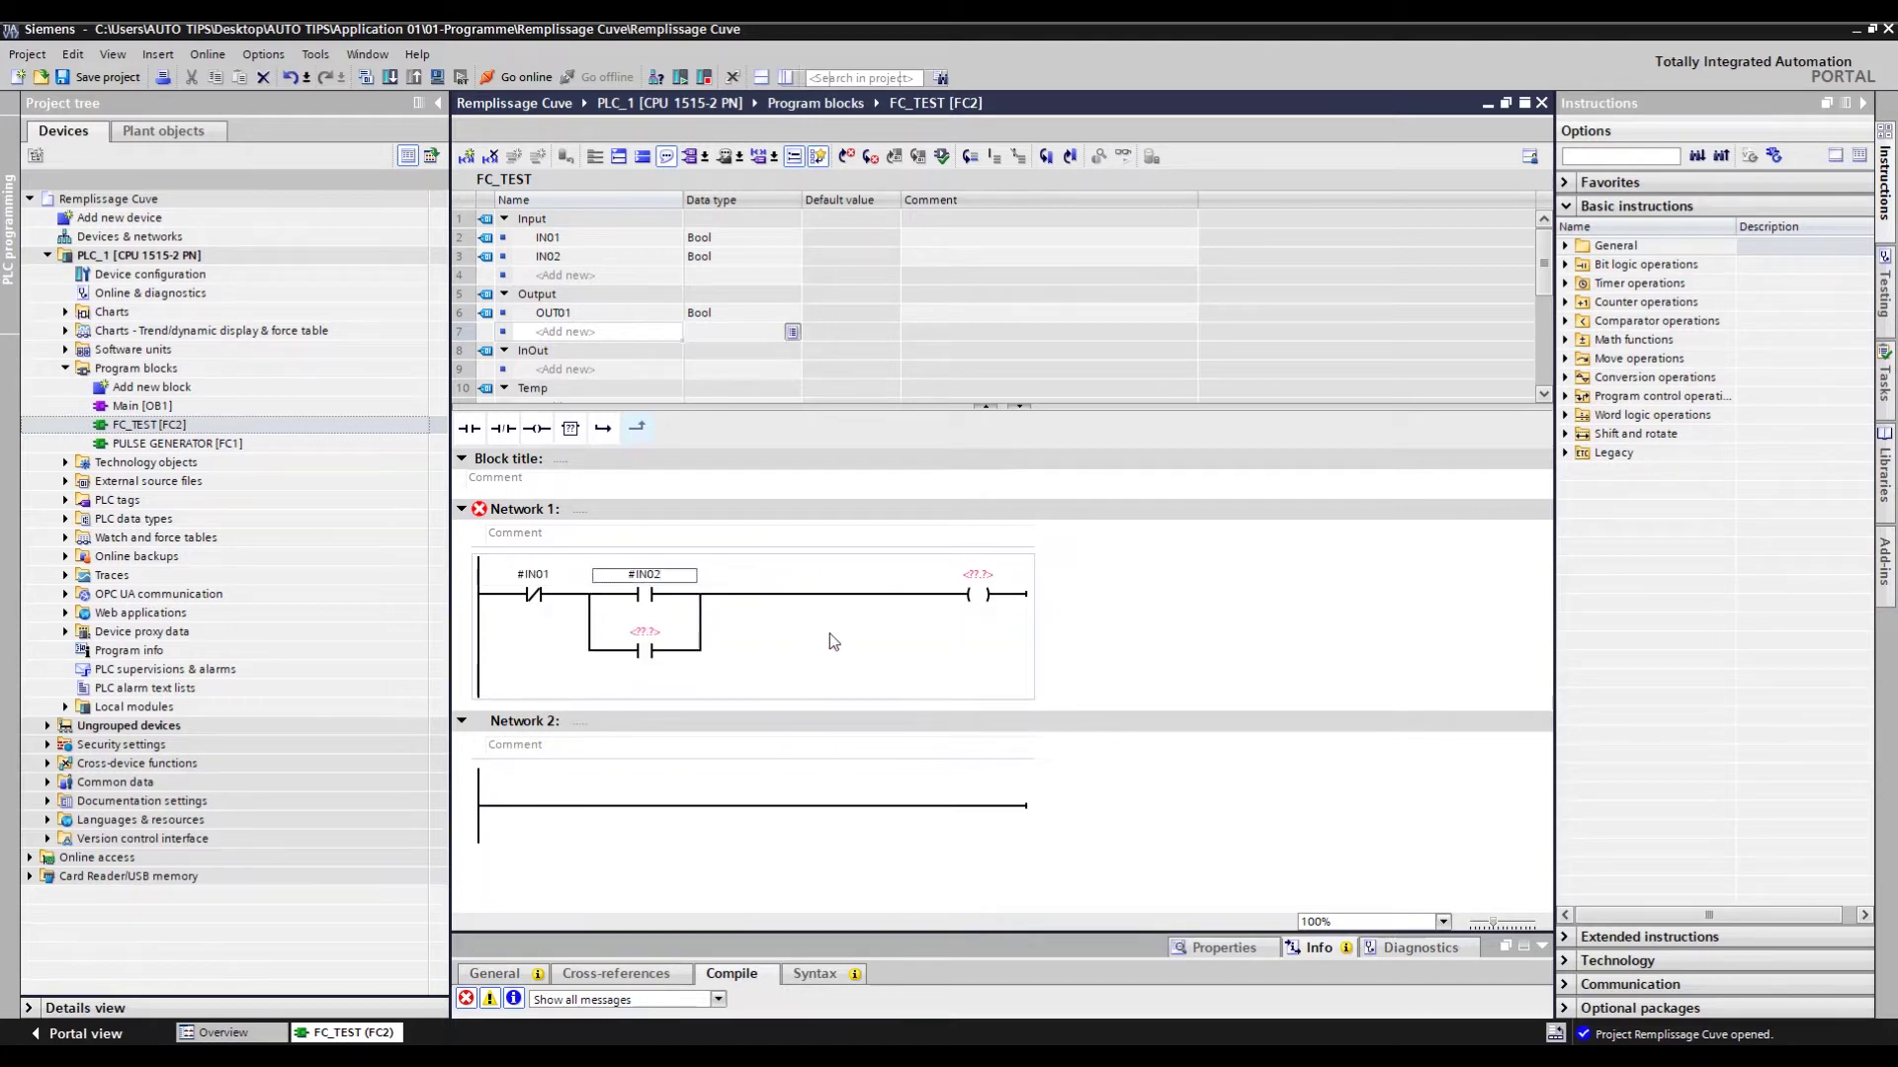
- Assign #OUT01 to the coil and the branch contact, then compile FC_TEST
click(968, 572)
text(o)
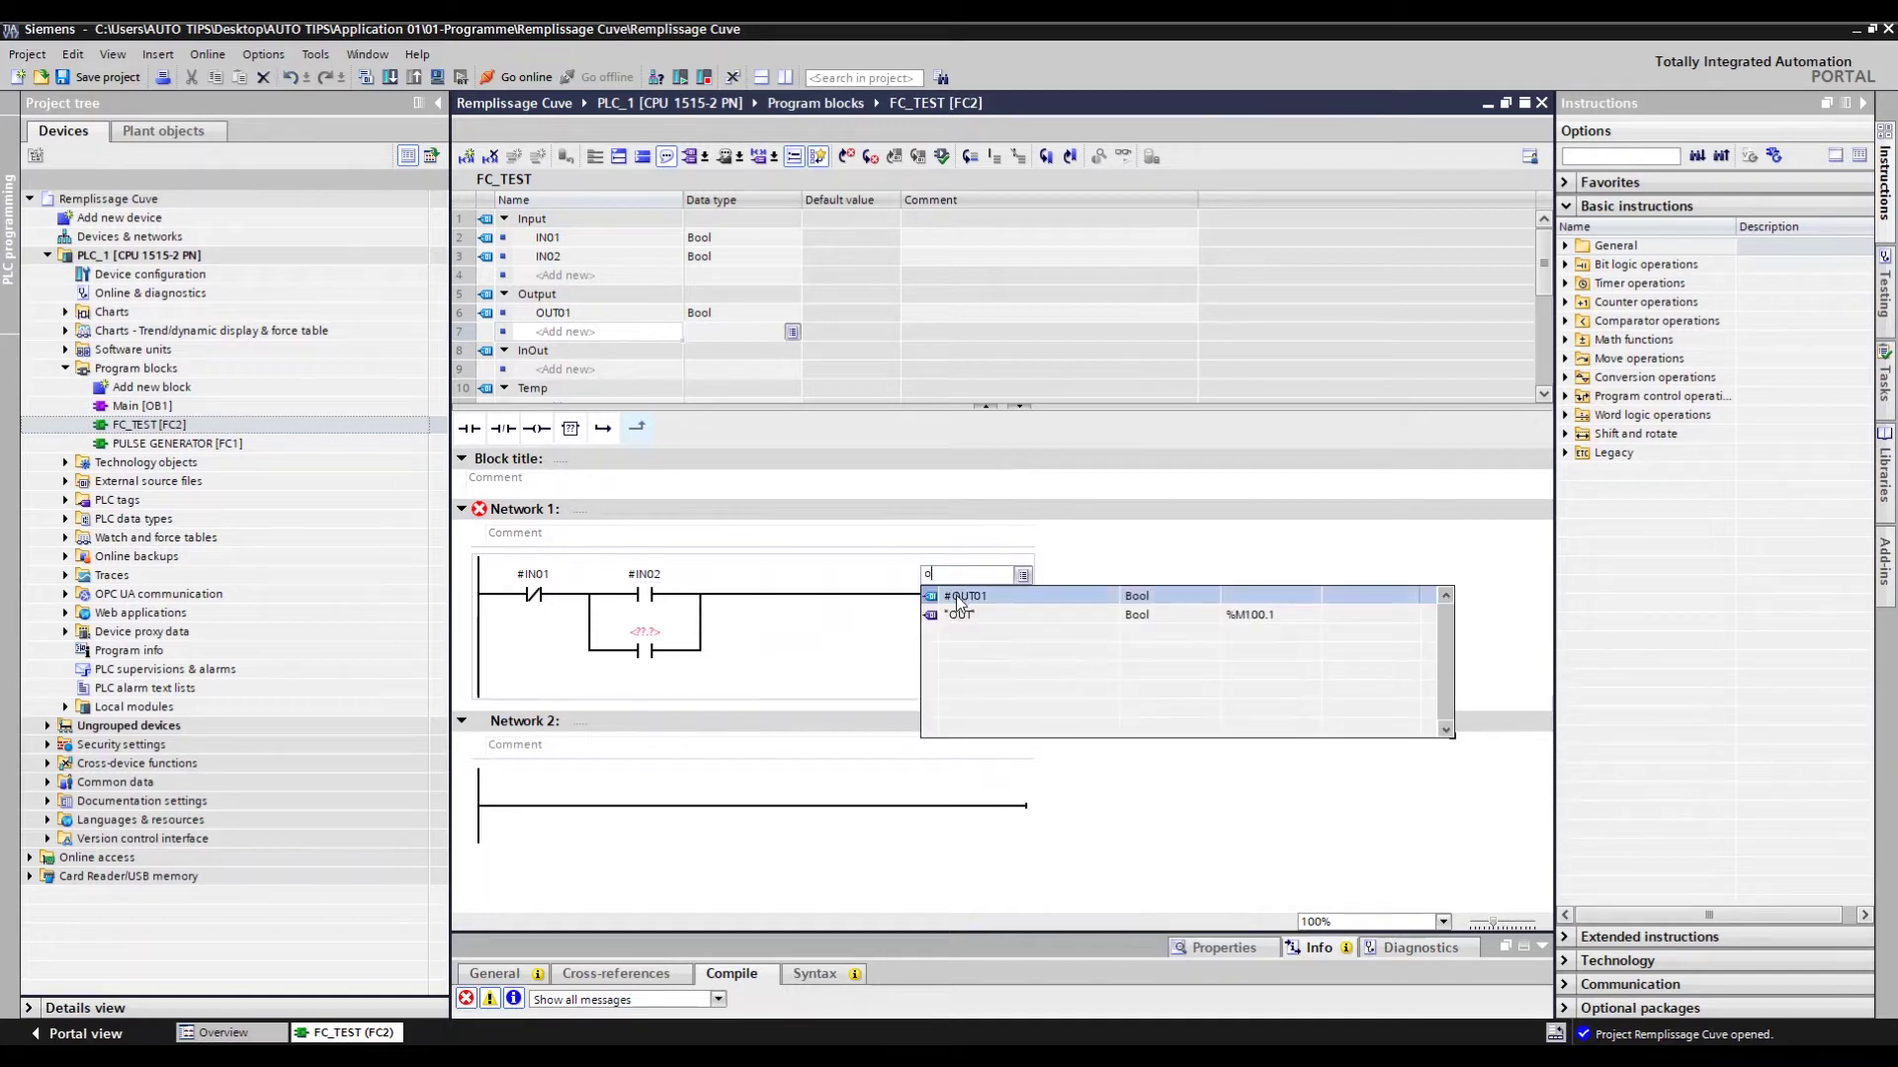
click(964, 598)
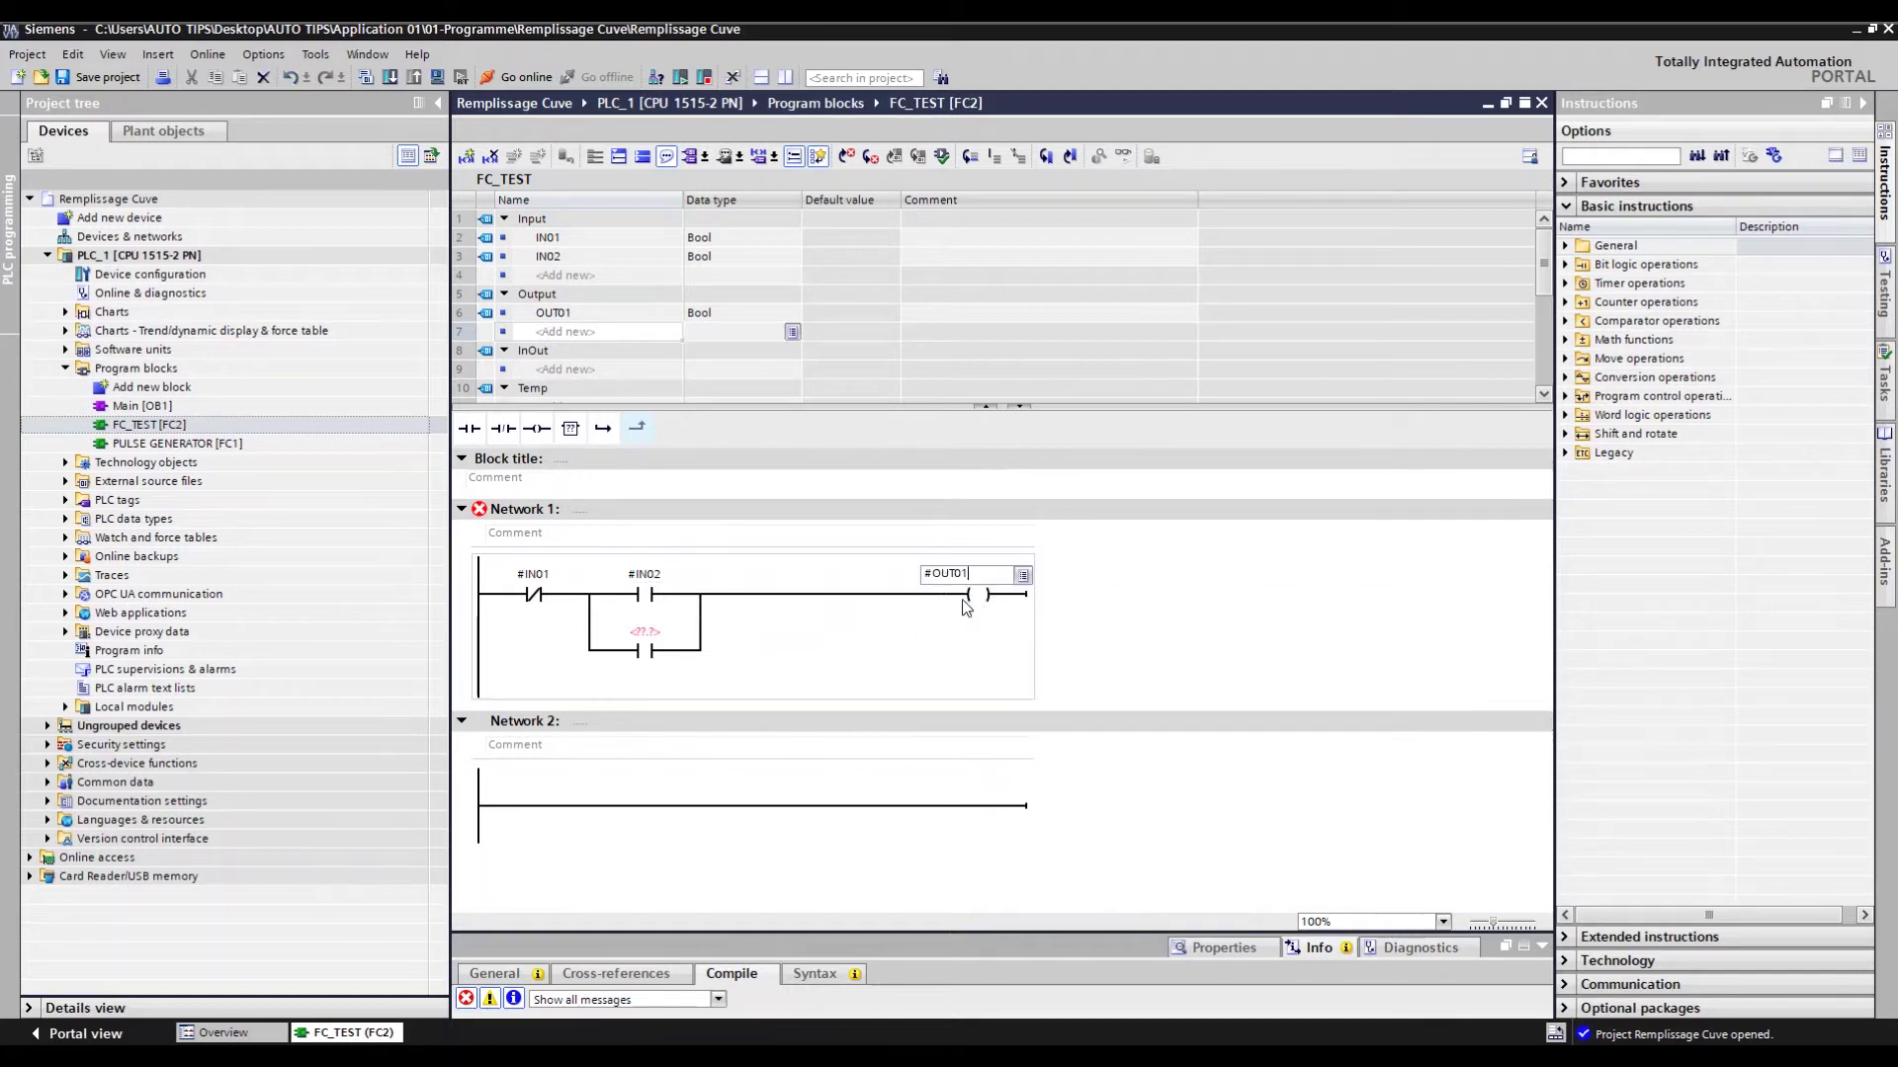
click(644, 633)
text(o)
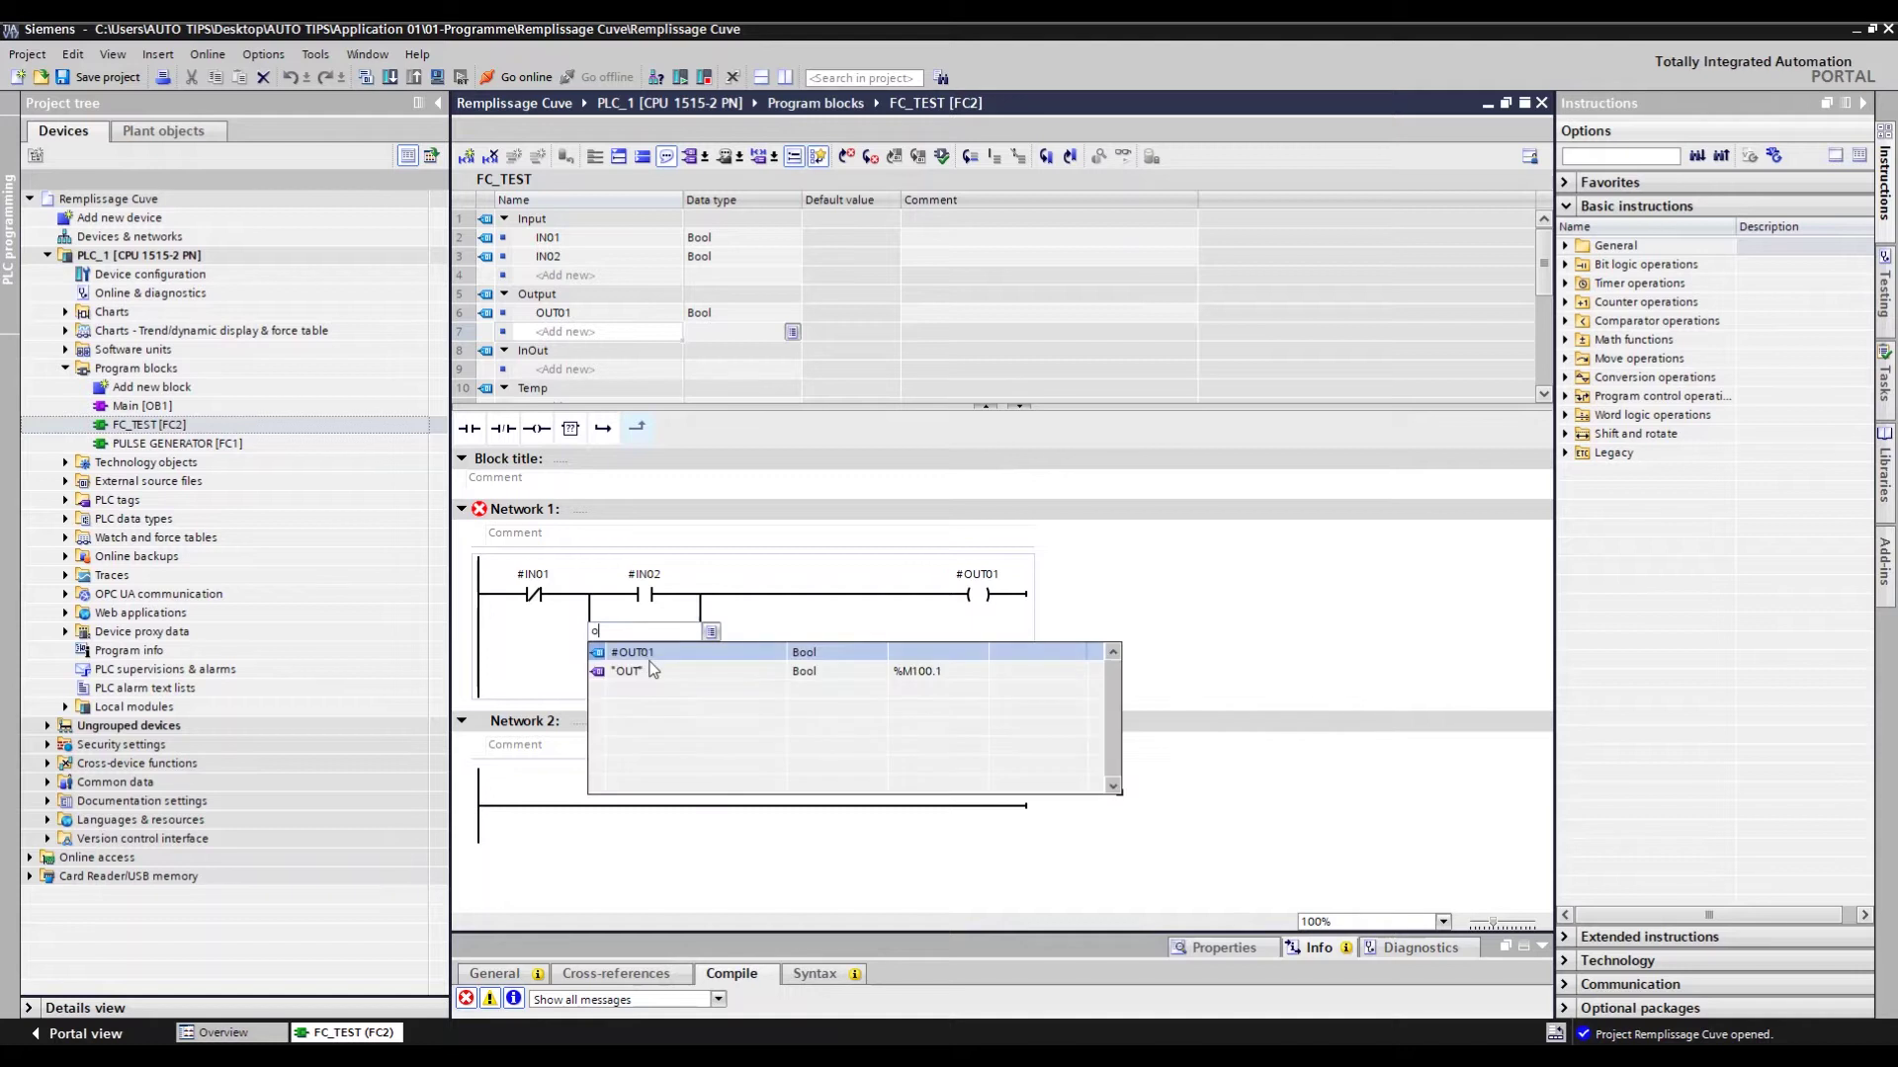
click(670, 662)
click(826, 659)
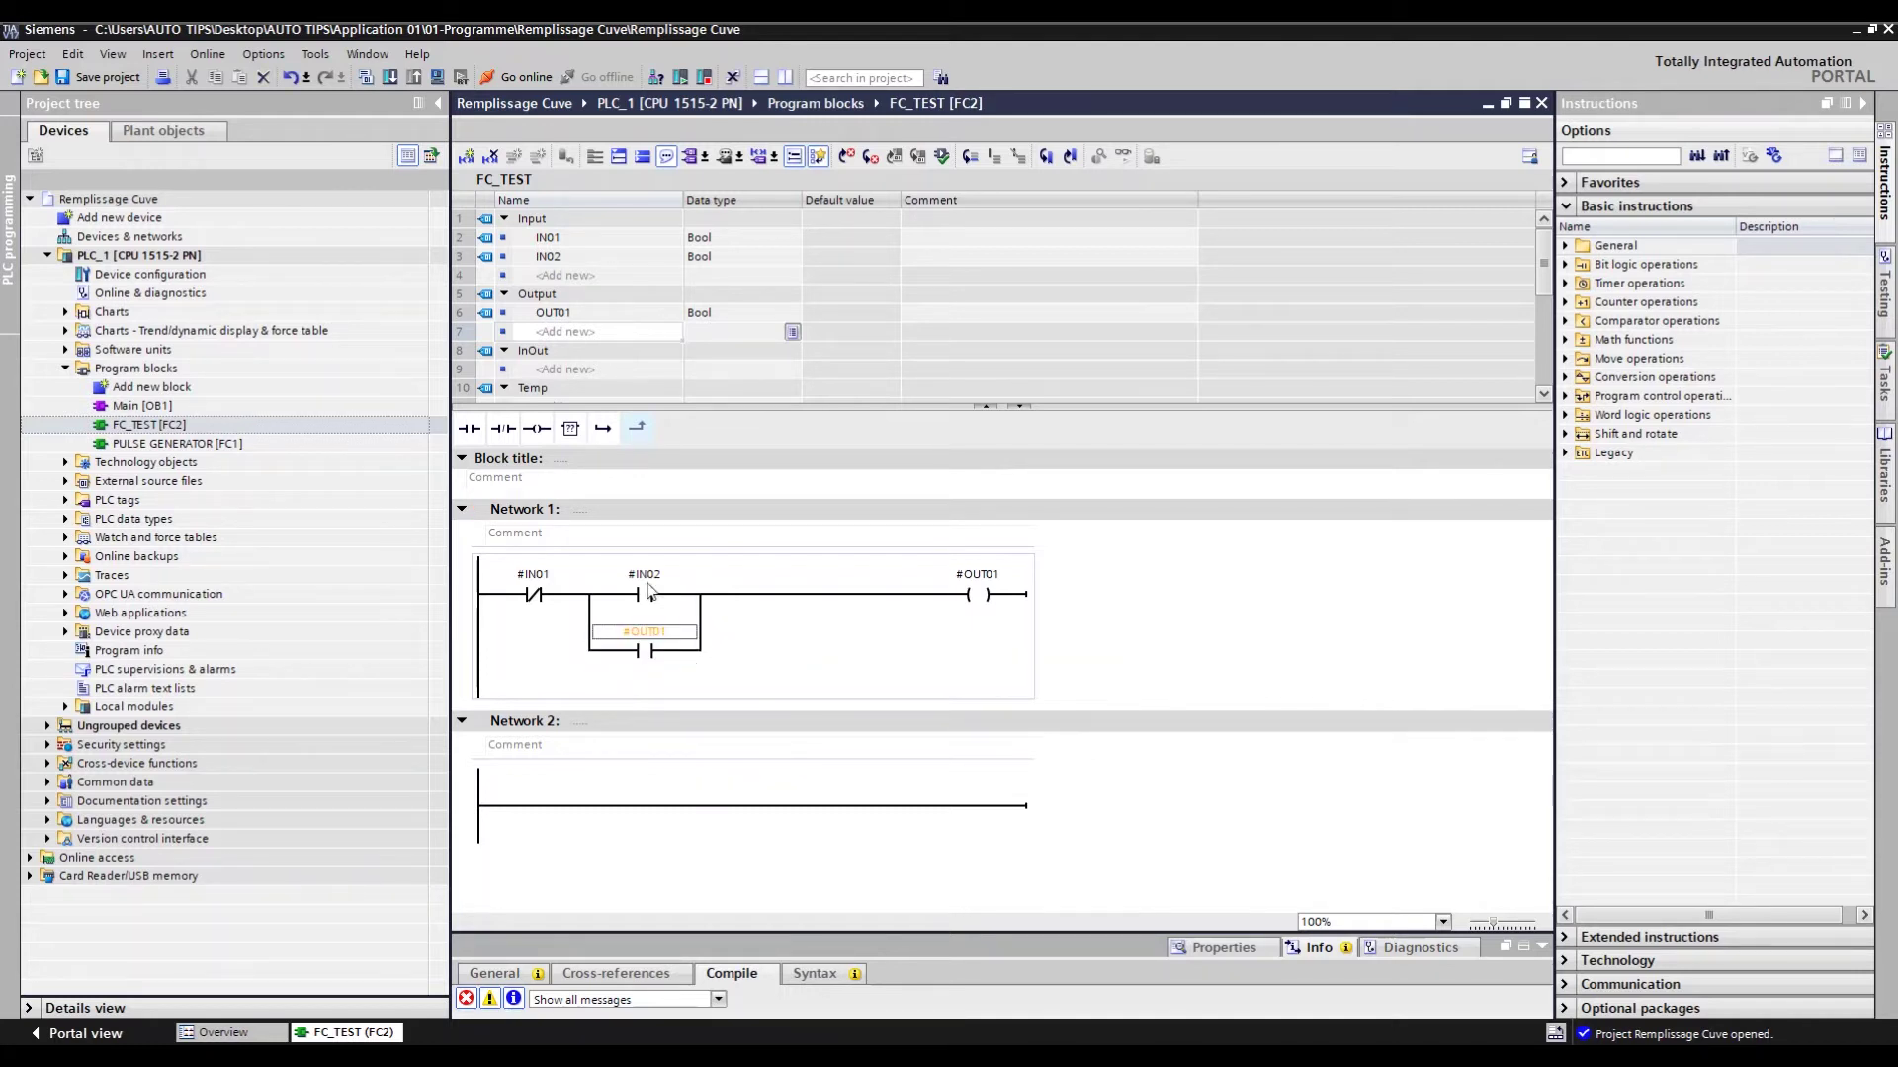
click(365, 77)
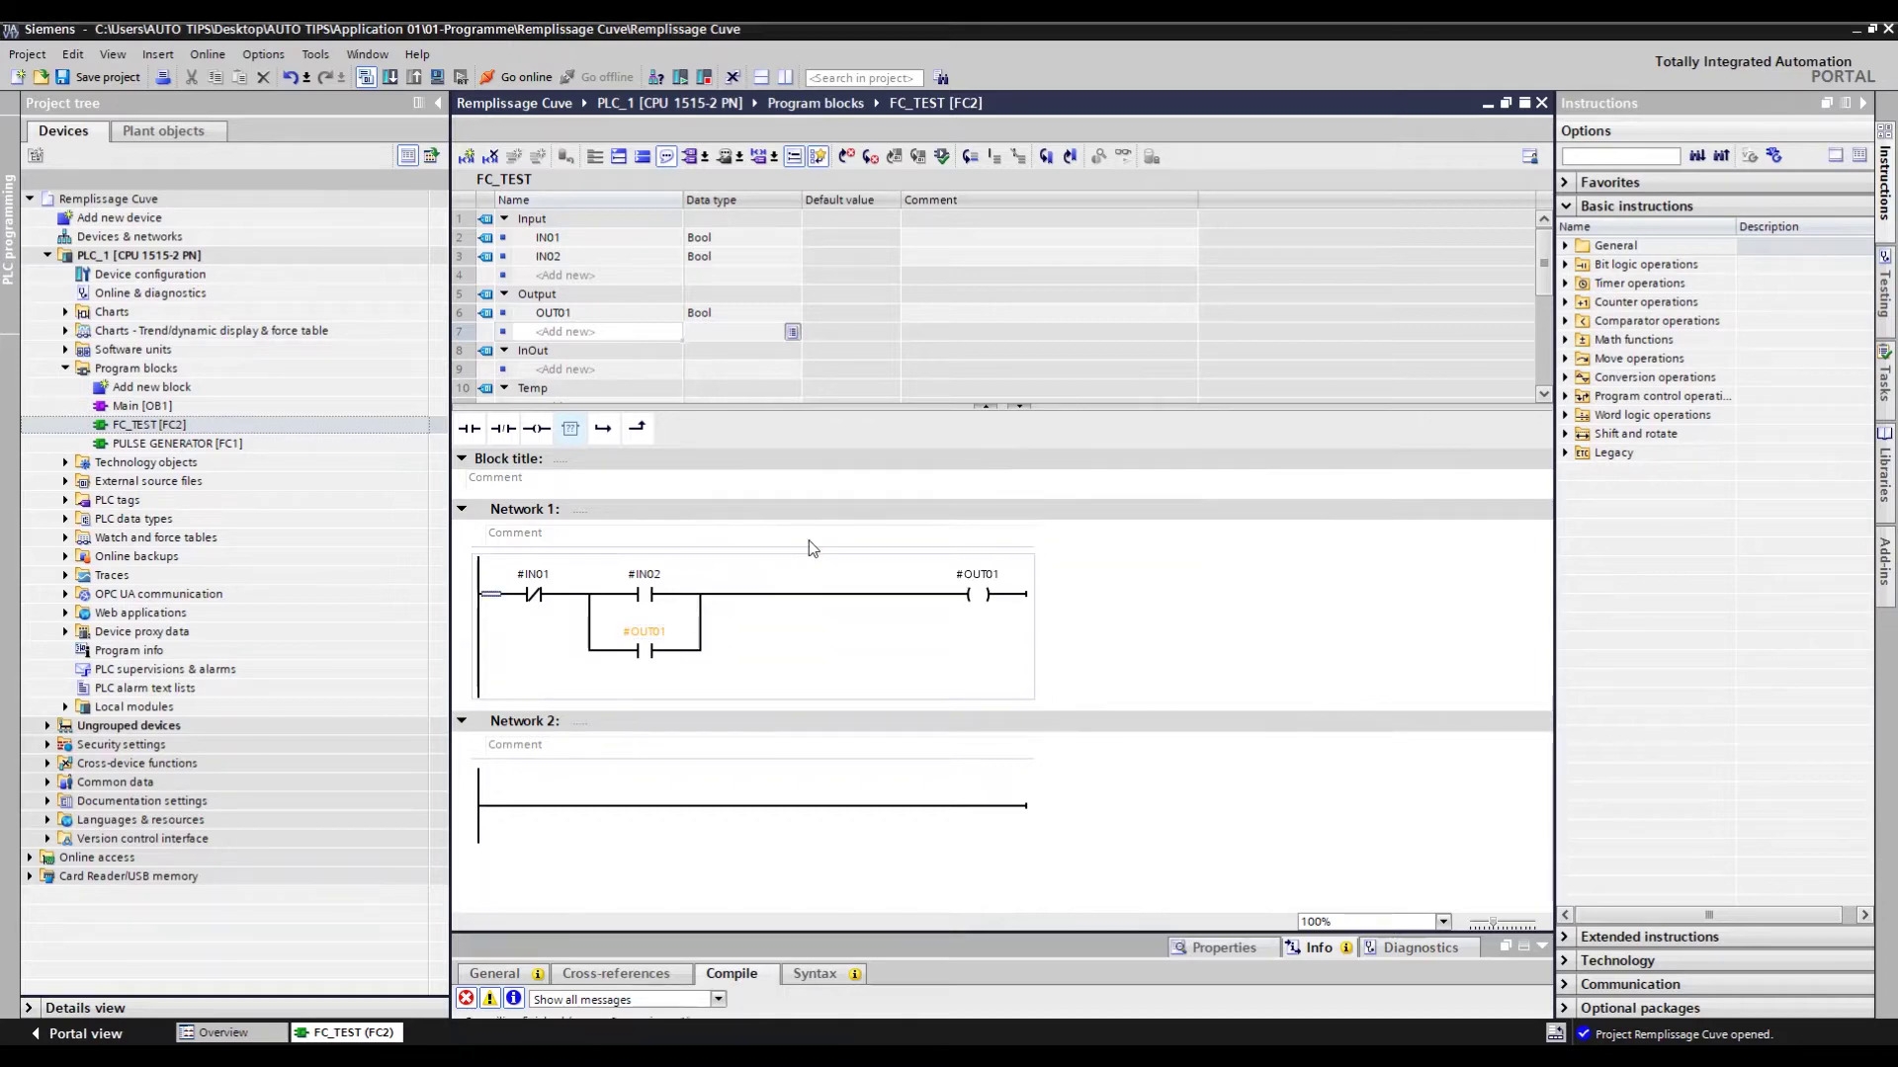
- Close the FC_TEST editor and open the Add new block dialog with its name field selected
click(1541, 104)
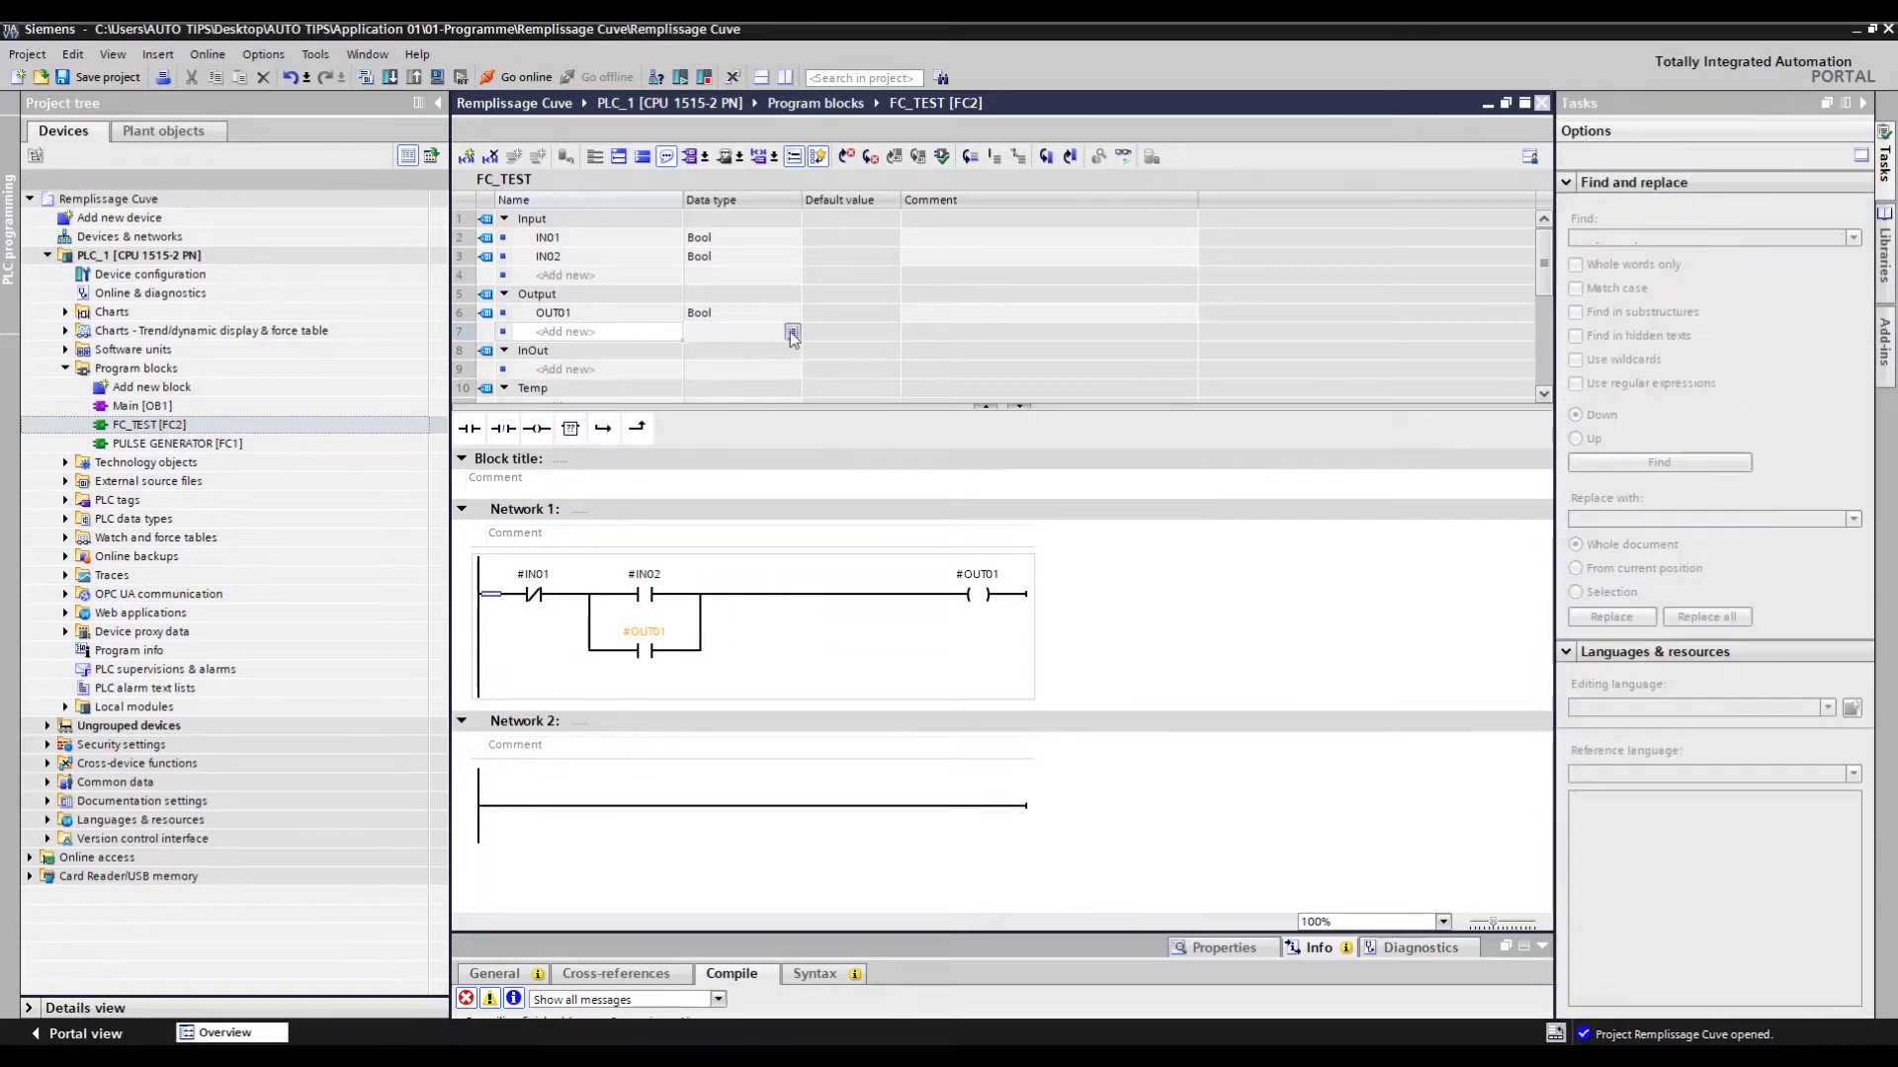
click(188, 389)
double_click(188, 389)
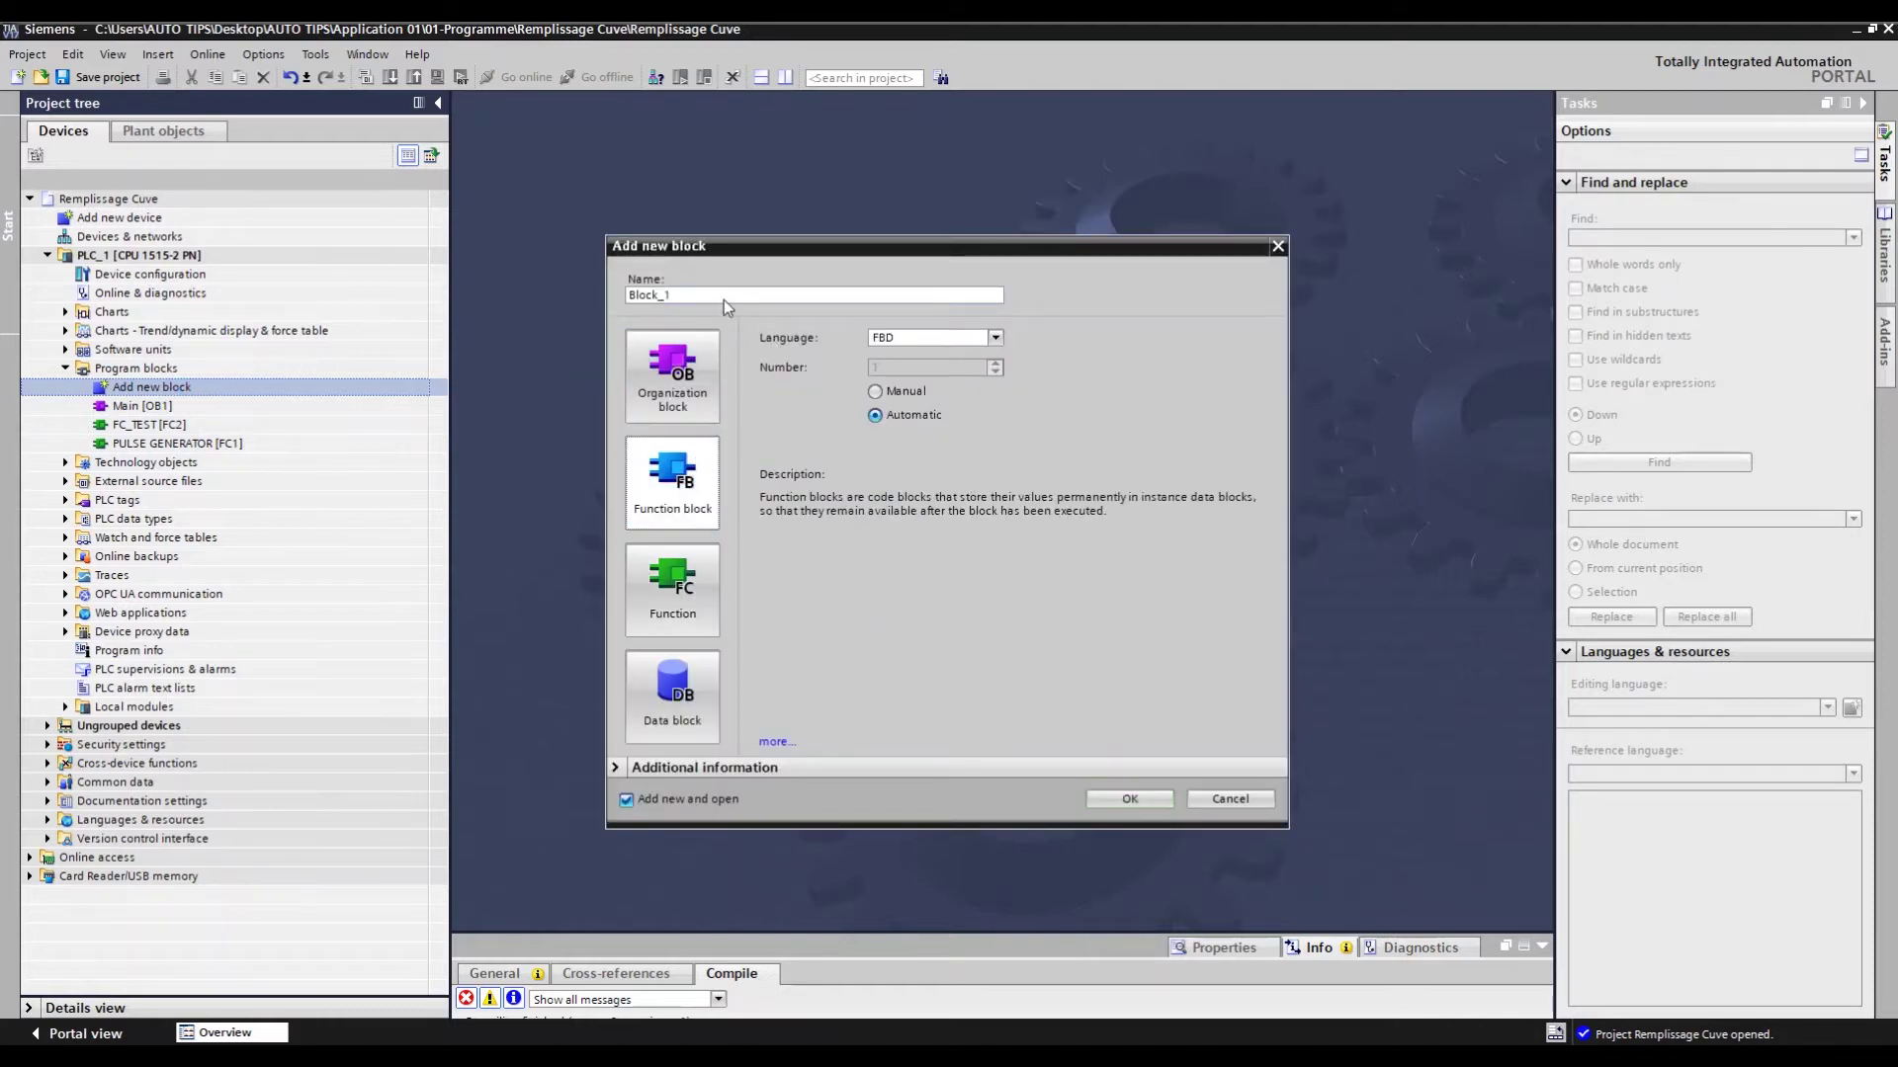
double_click(723, 294)
- Name the function block FB_TEST, set its language to LAD, and create it
text(FB)
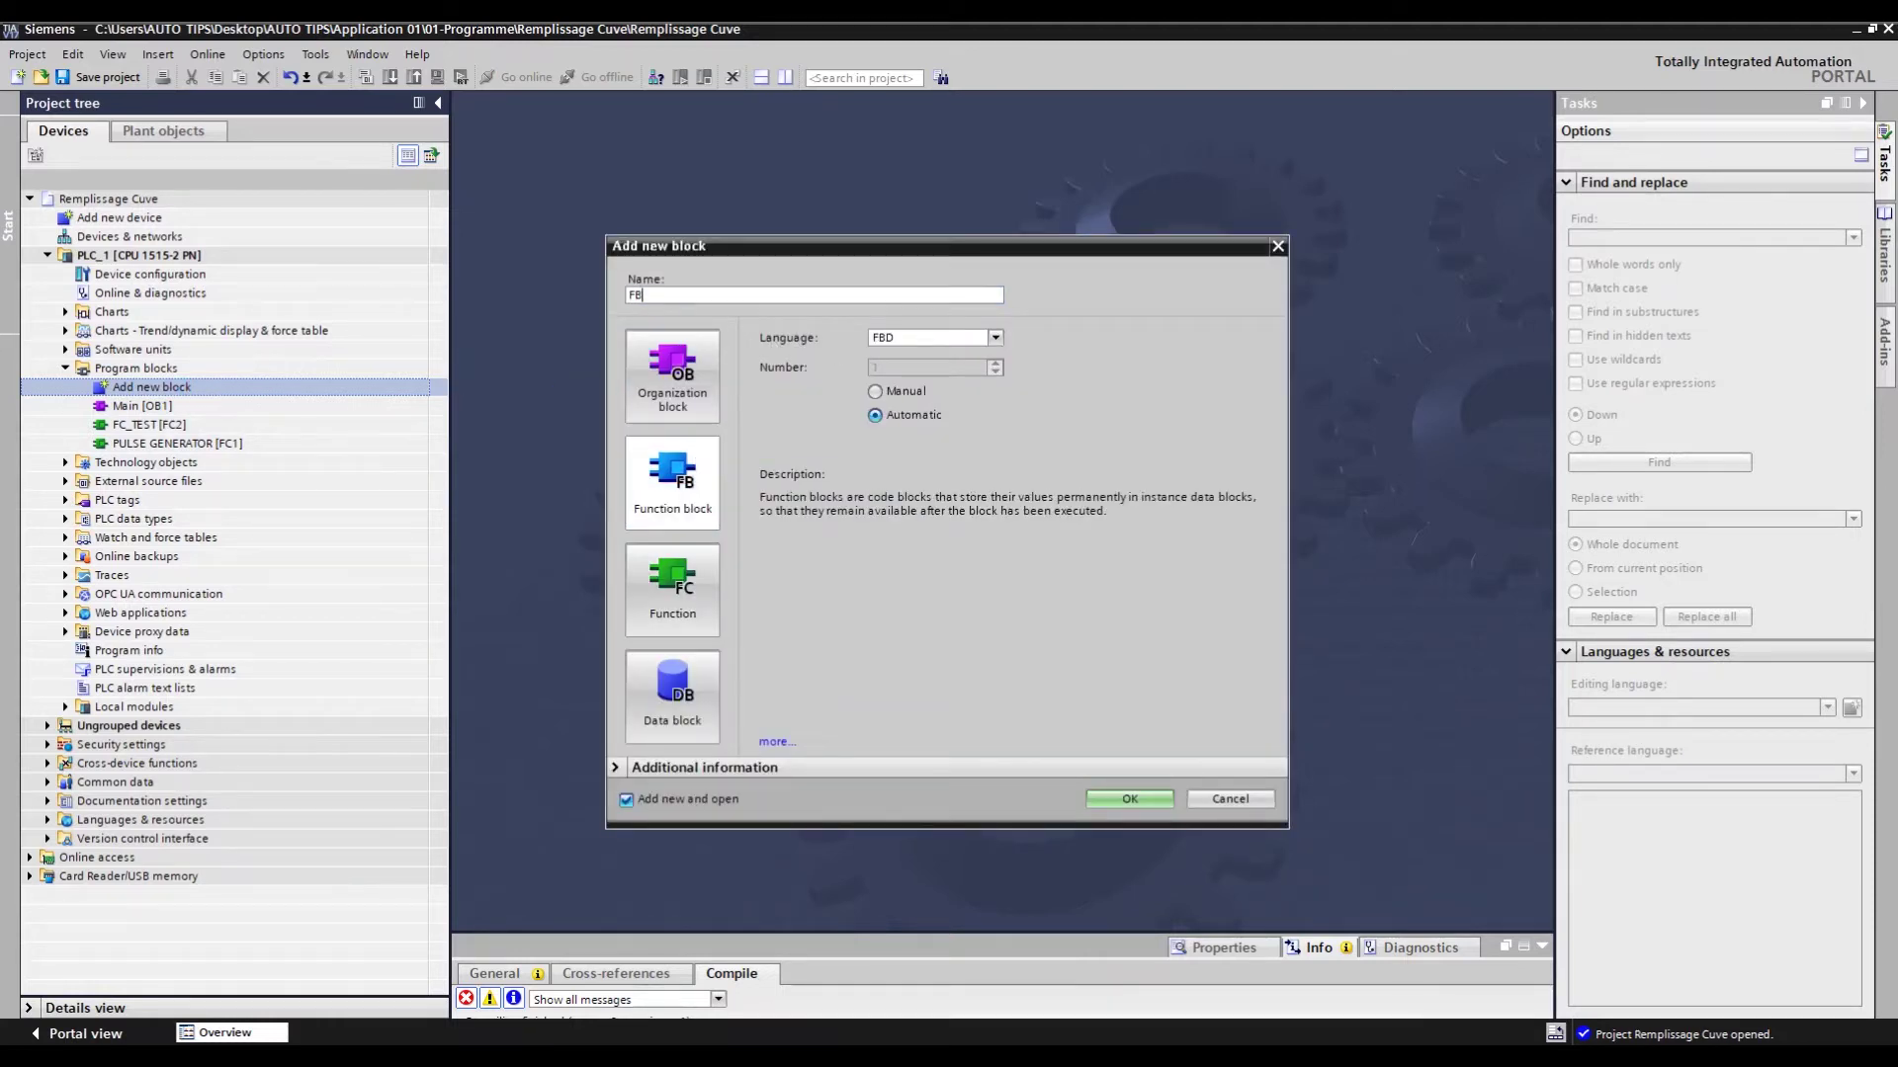
text(_TEST)
click(994, 337)
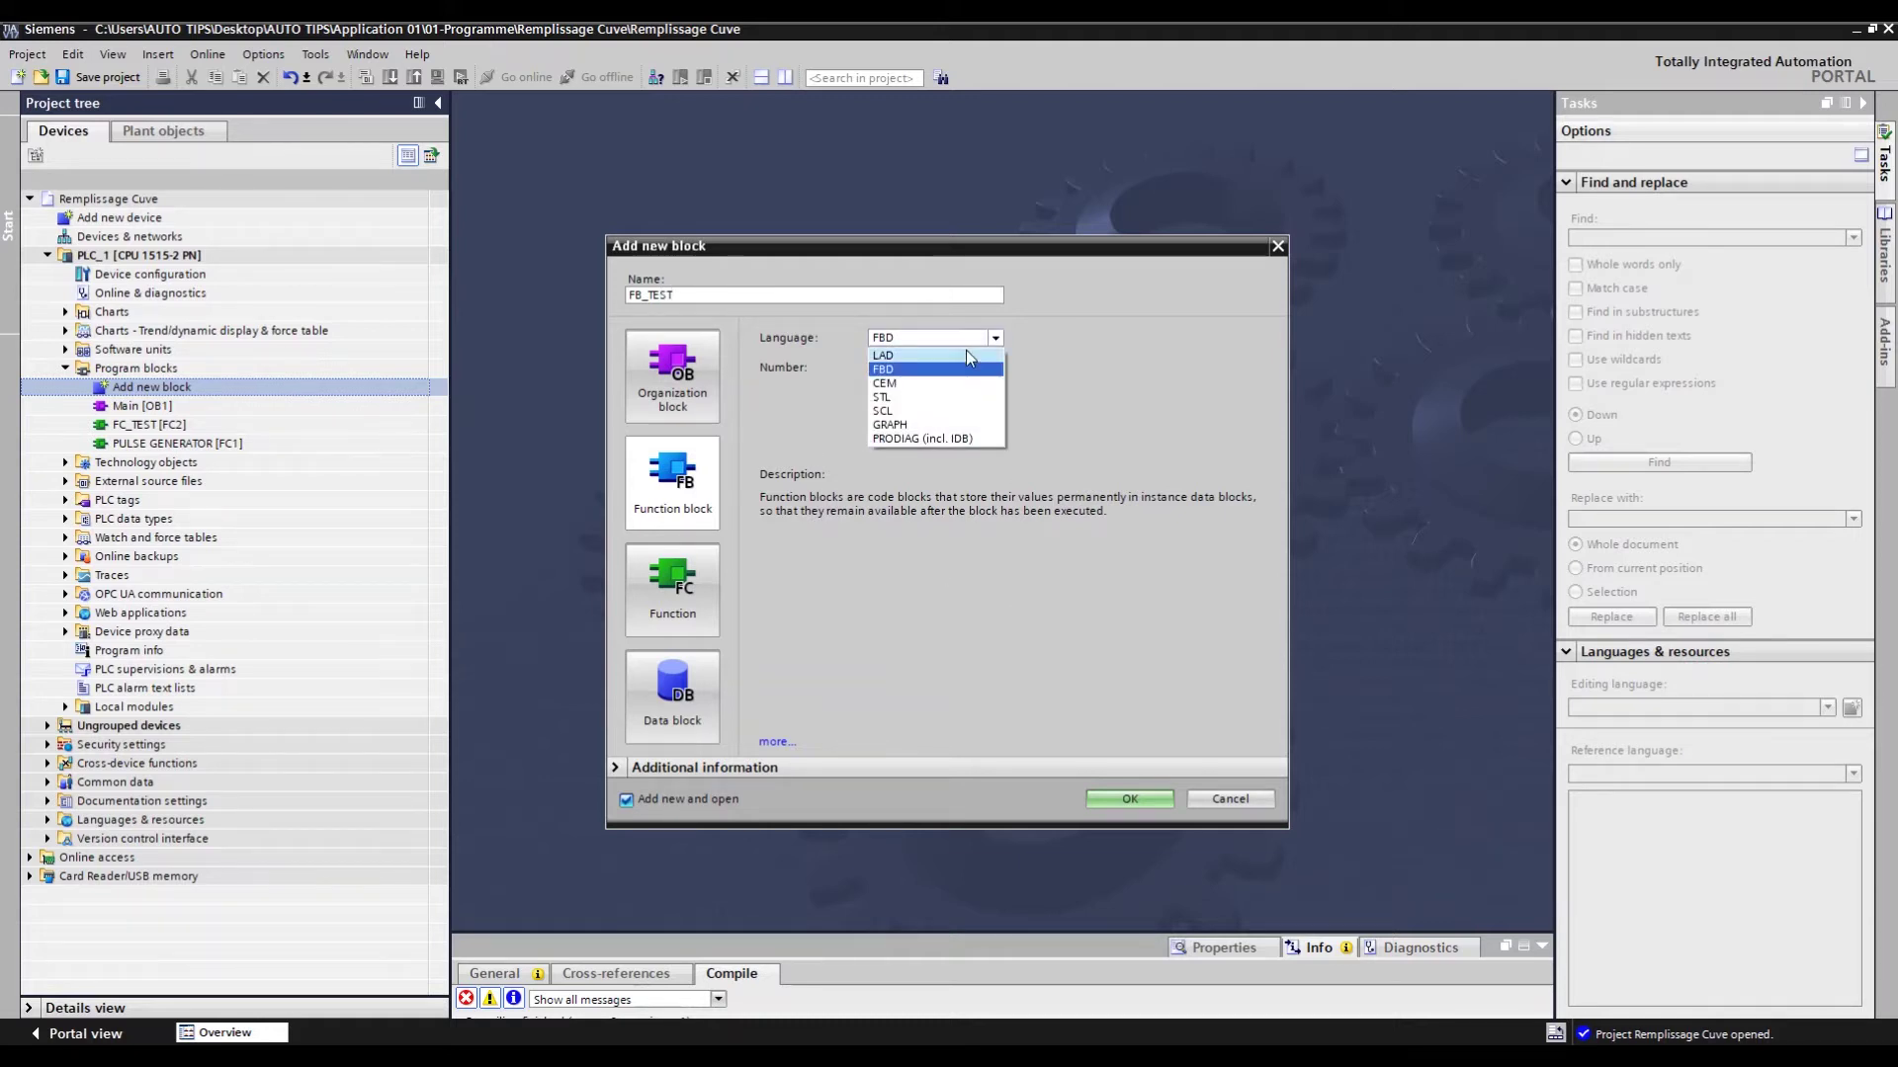
click(1139, 798)
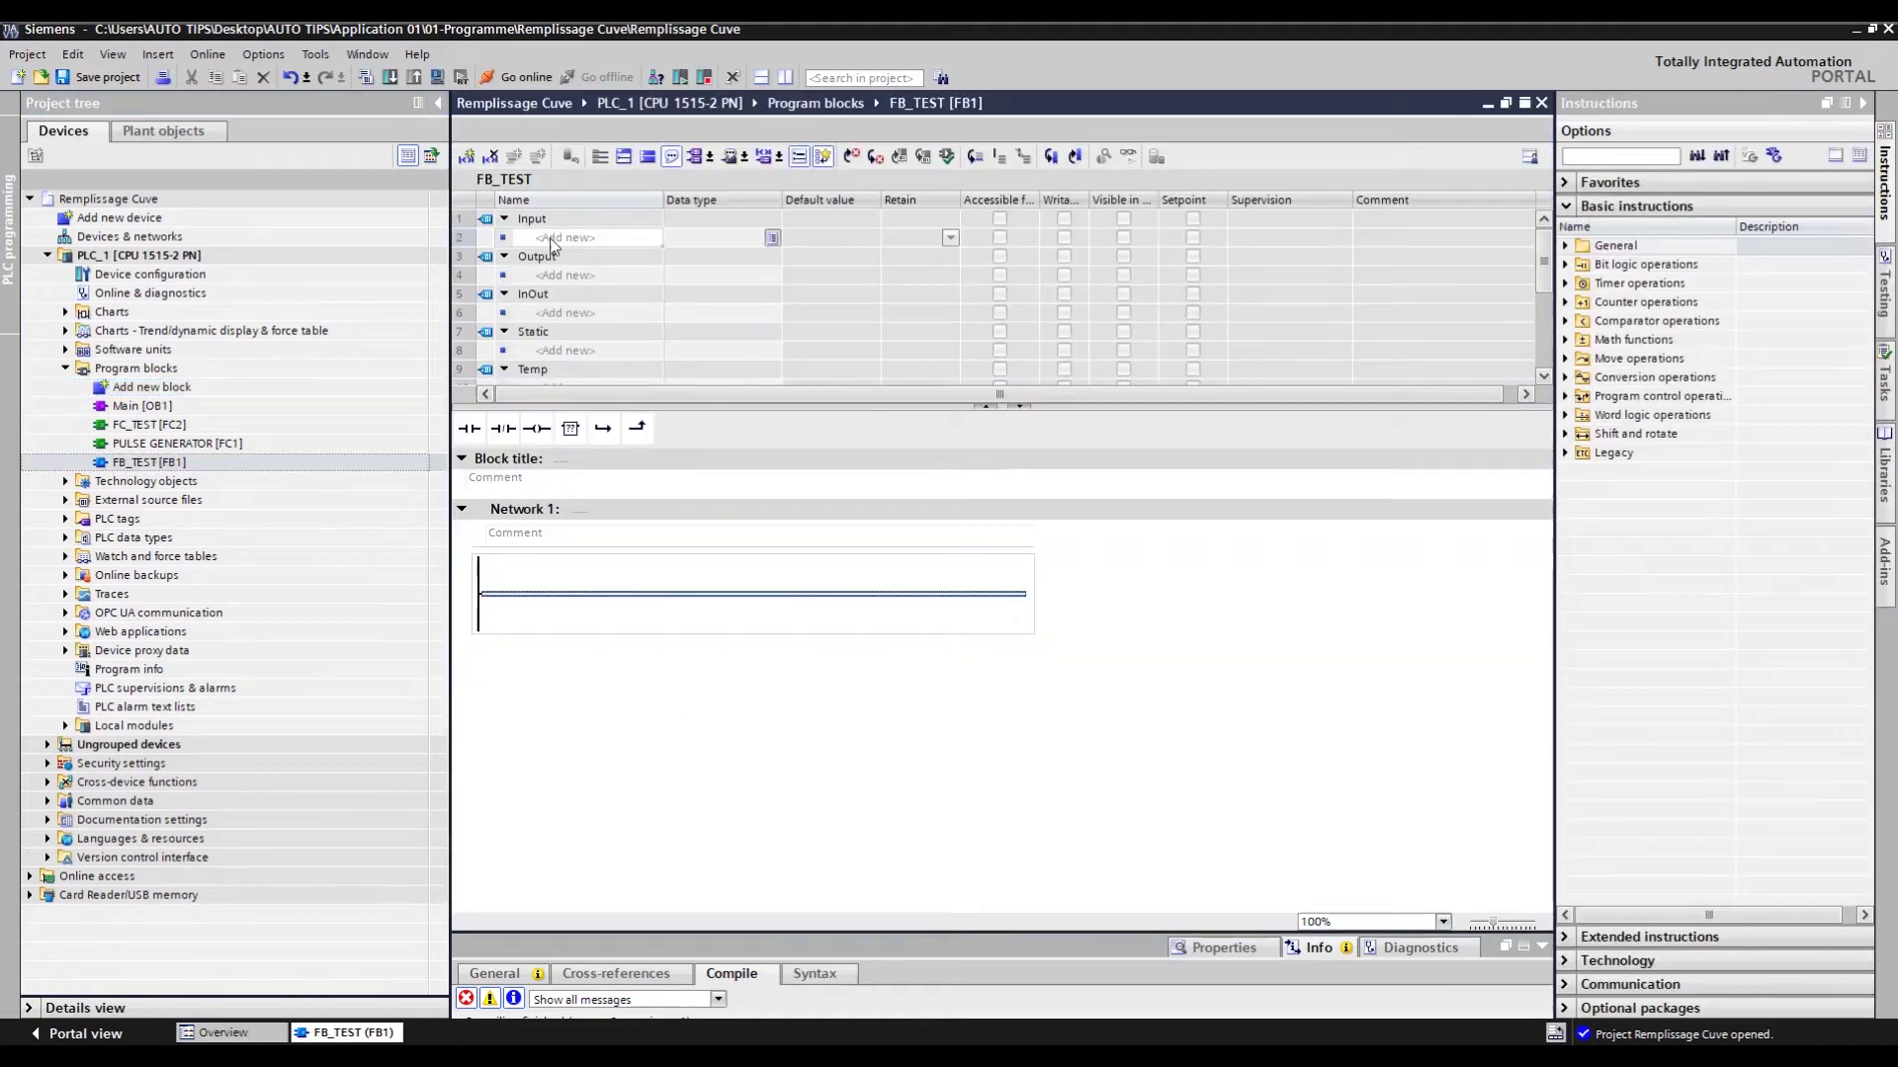
- Declare Bool inputs IN01 and IN02 and Bool output OUT01 in FB_TEST's interface
click(552, 237)
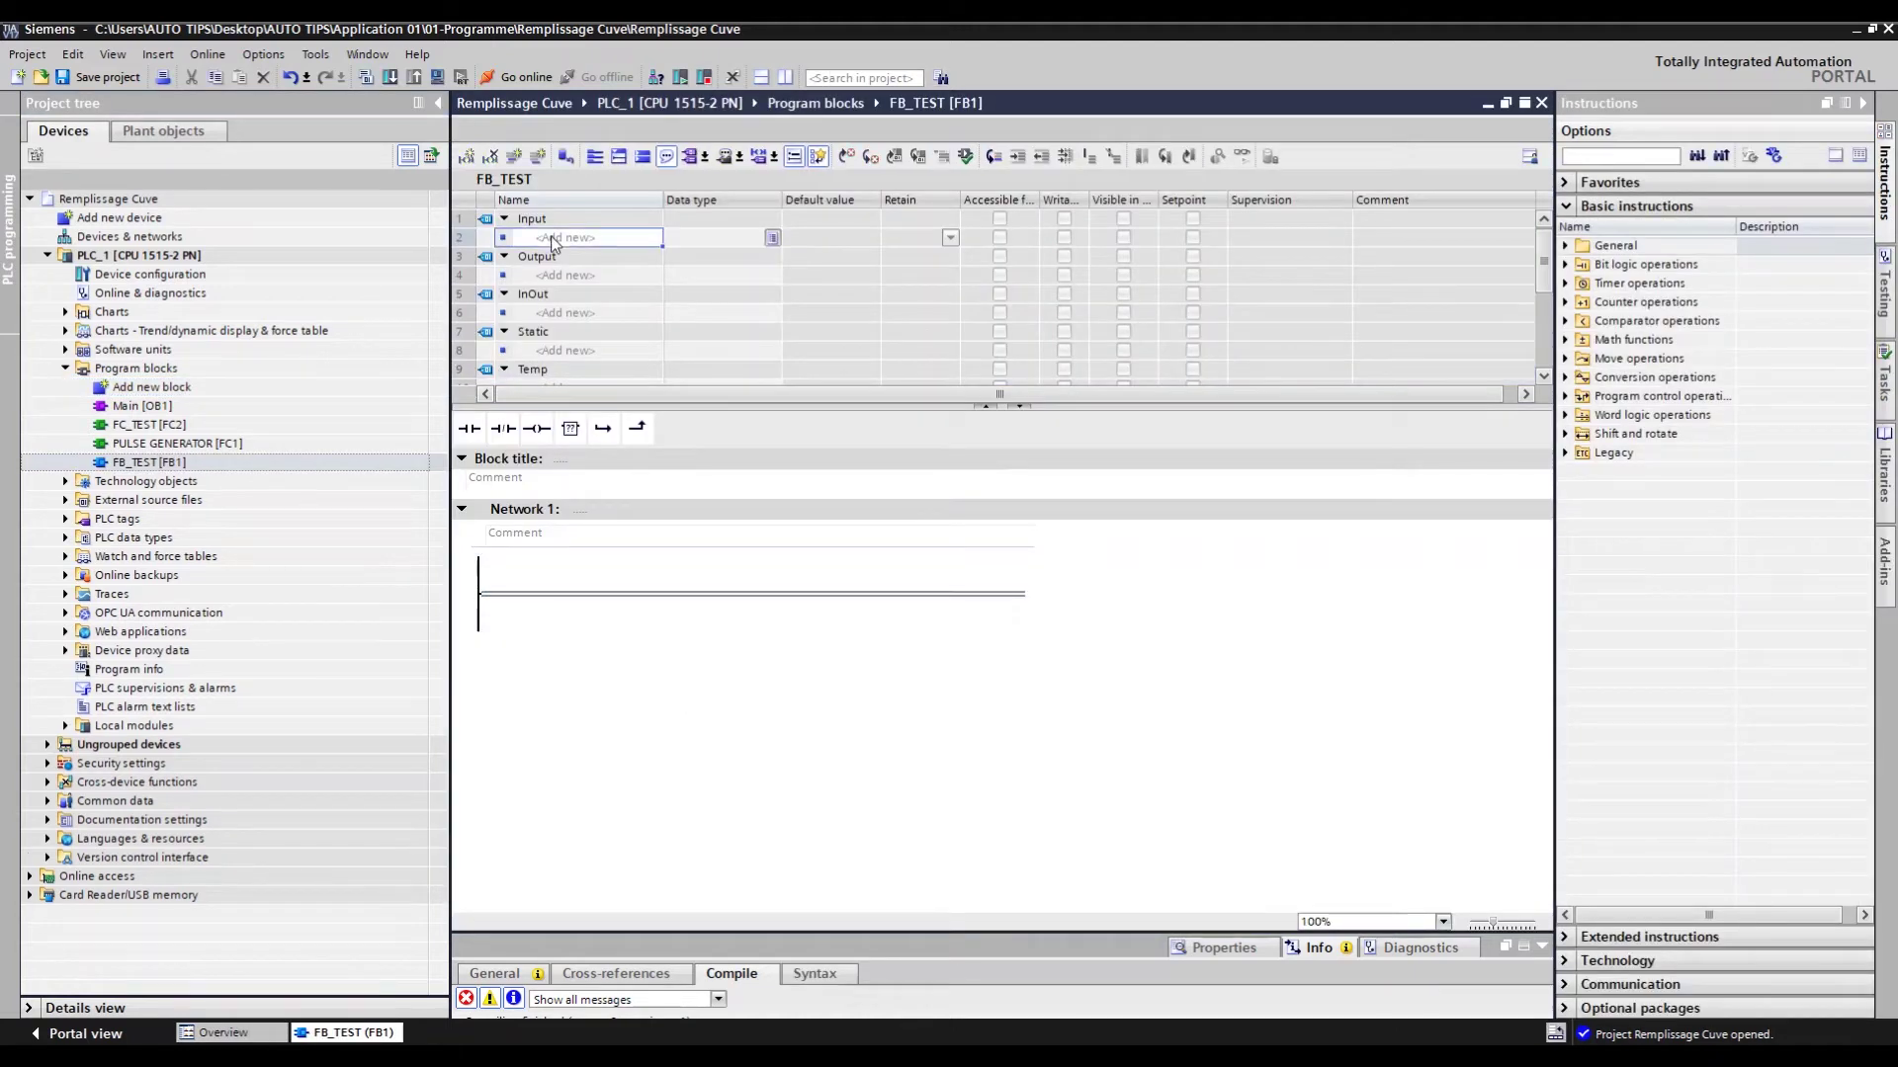
text(IN0)
key(Return)
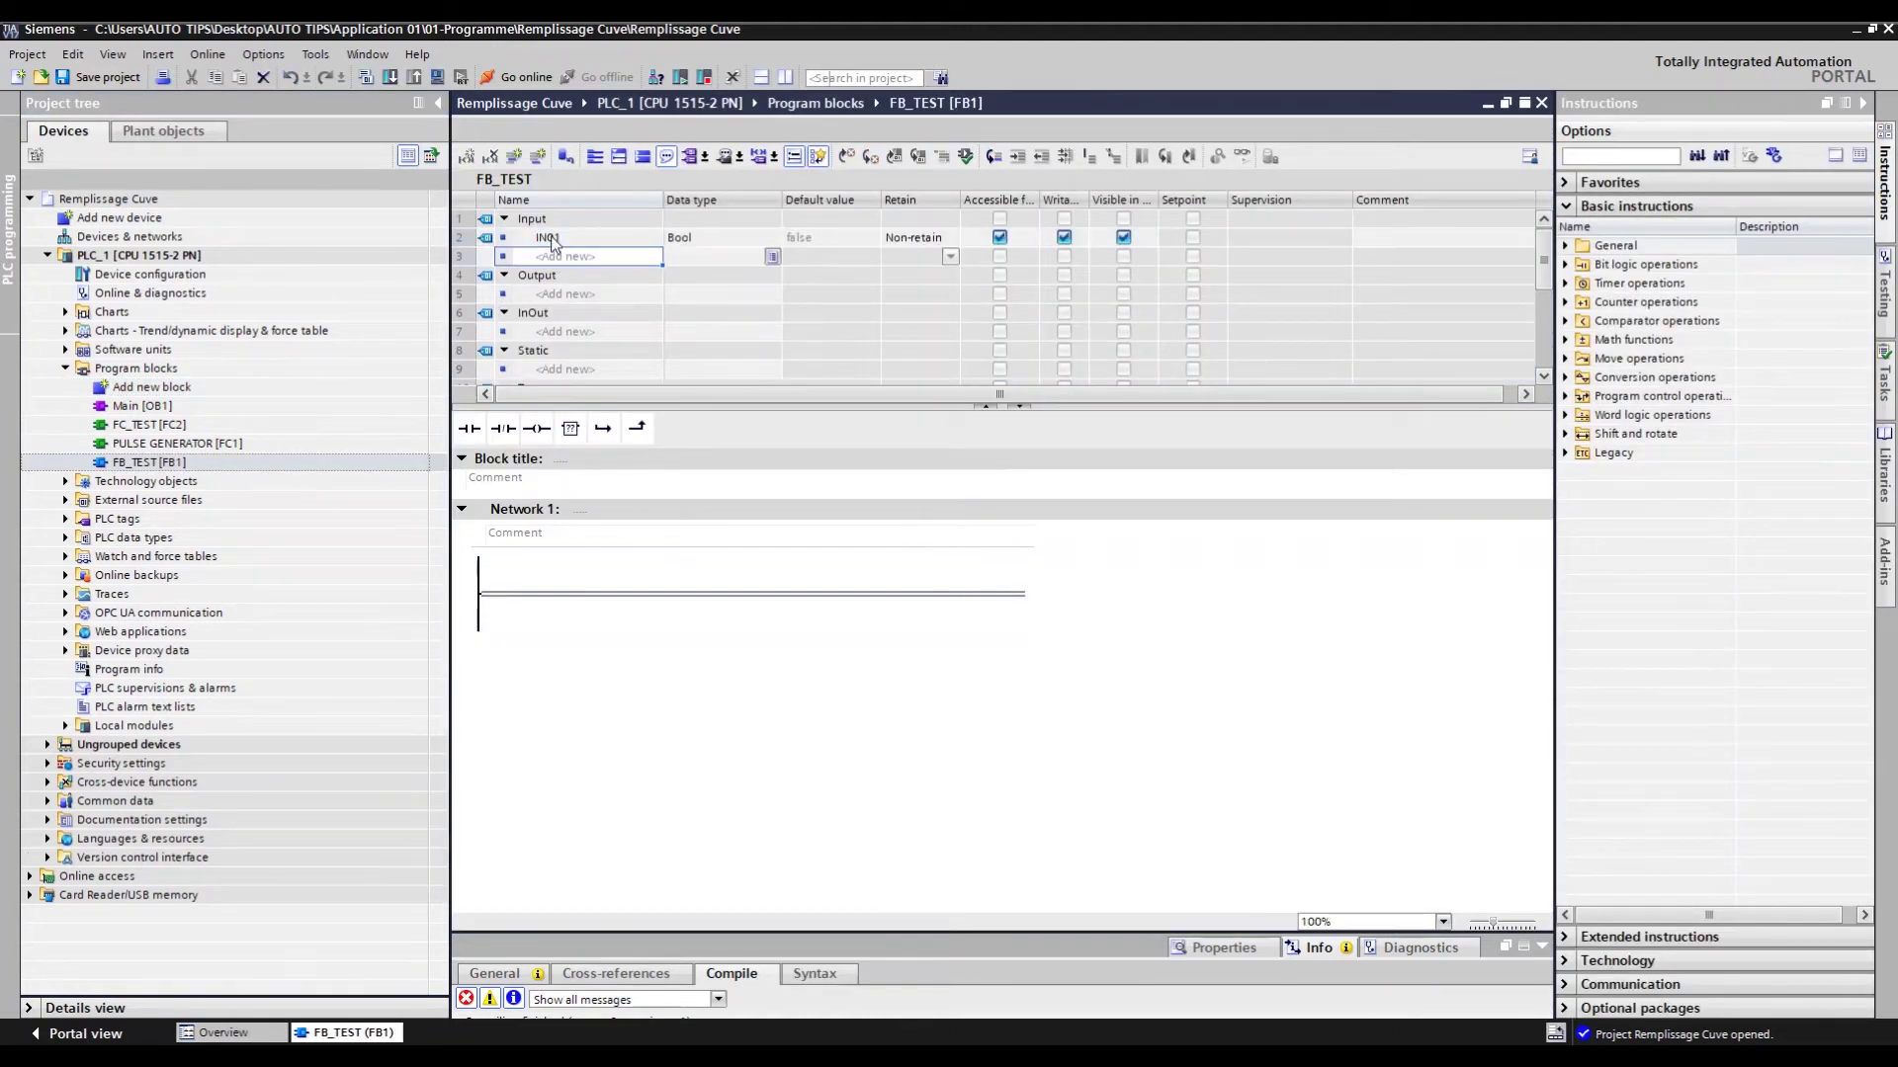
text(IN02)
key(Return)
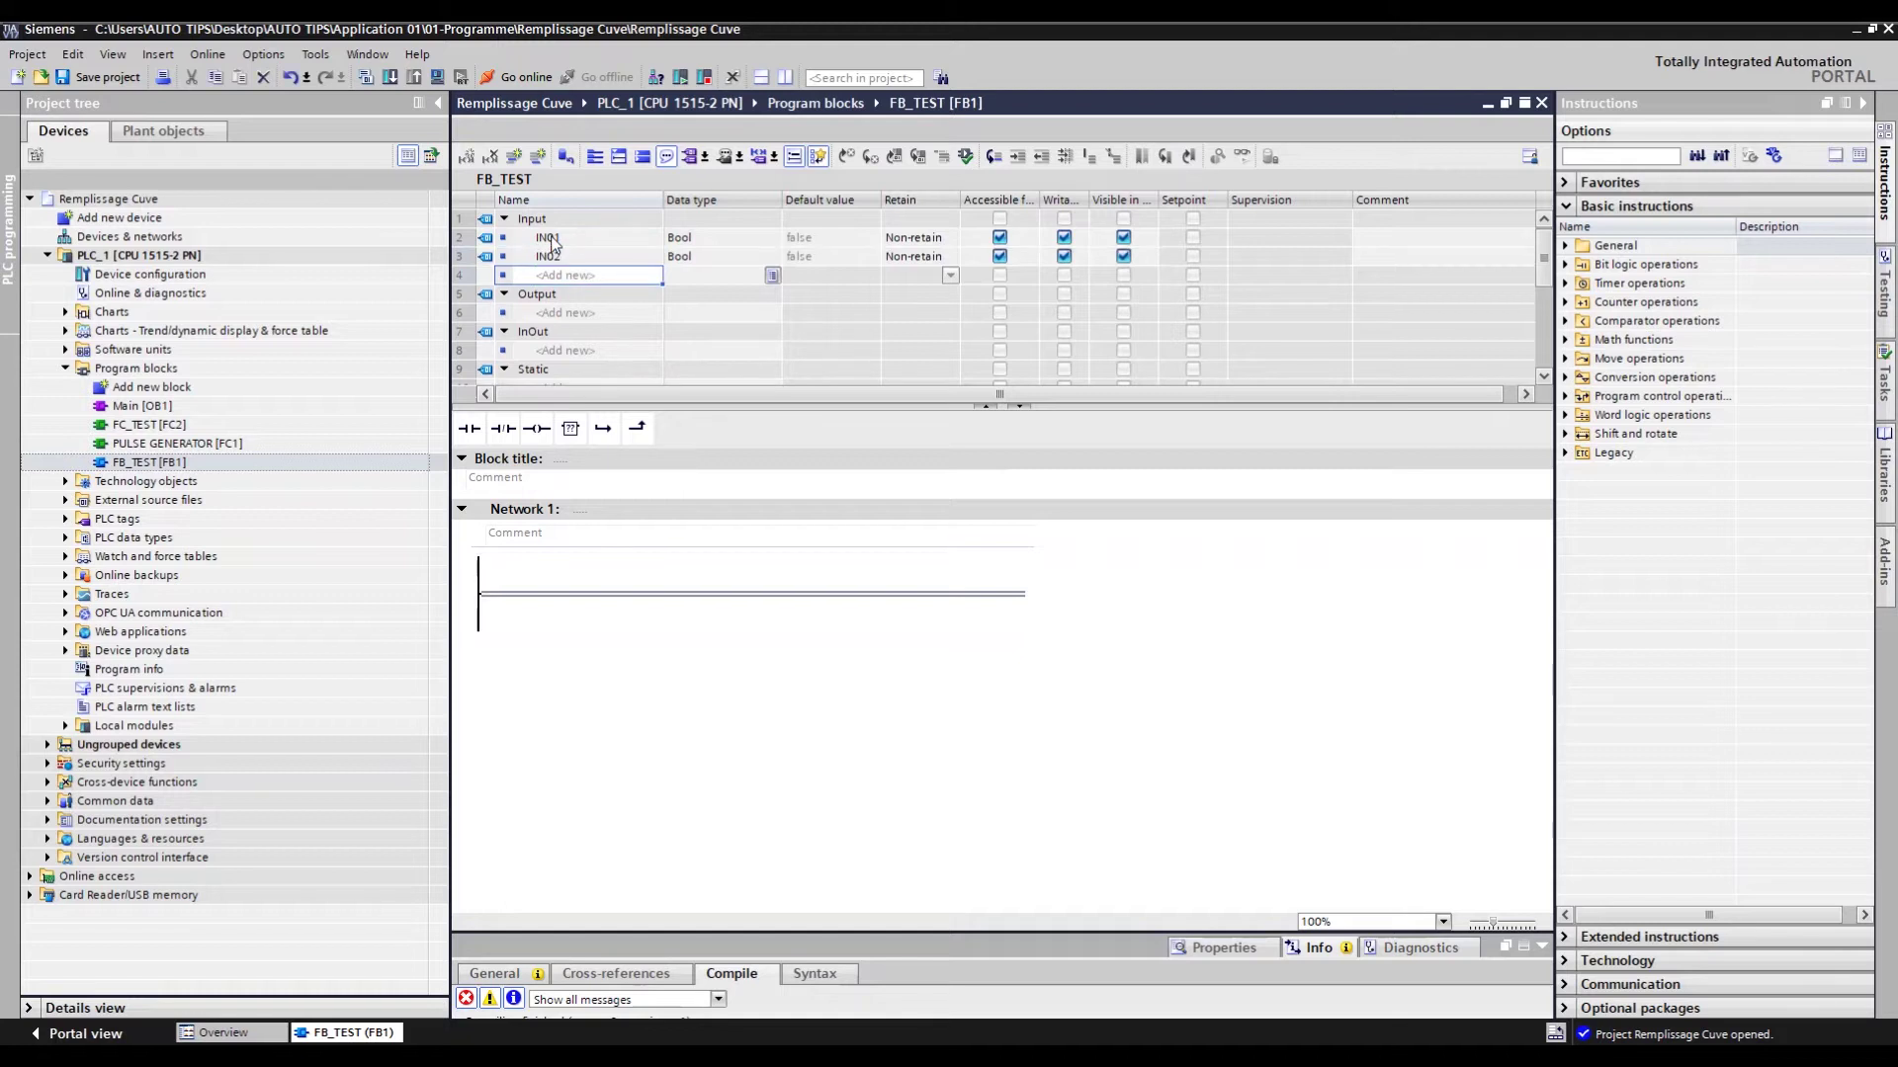
click(558, 312)
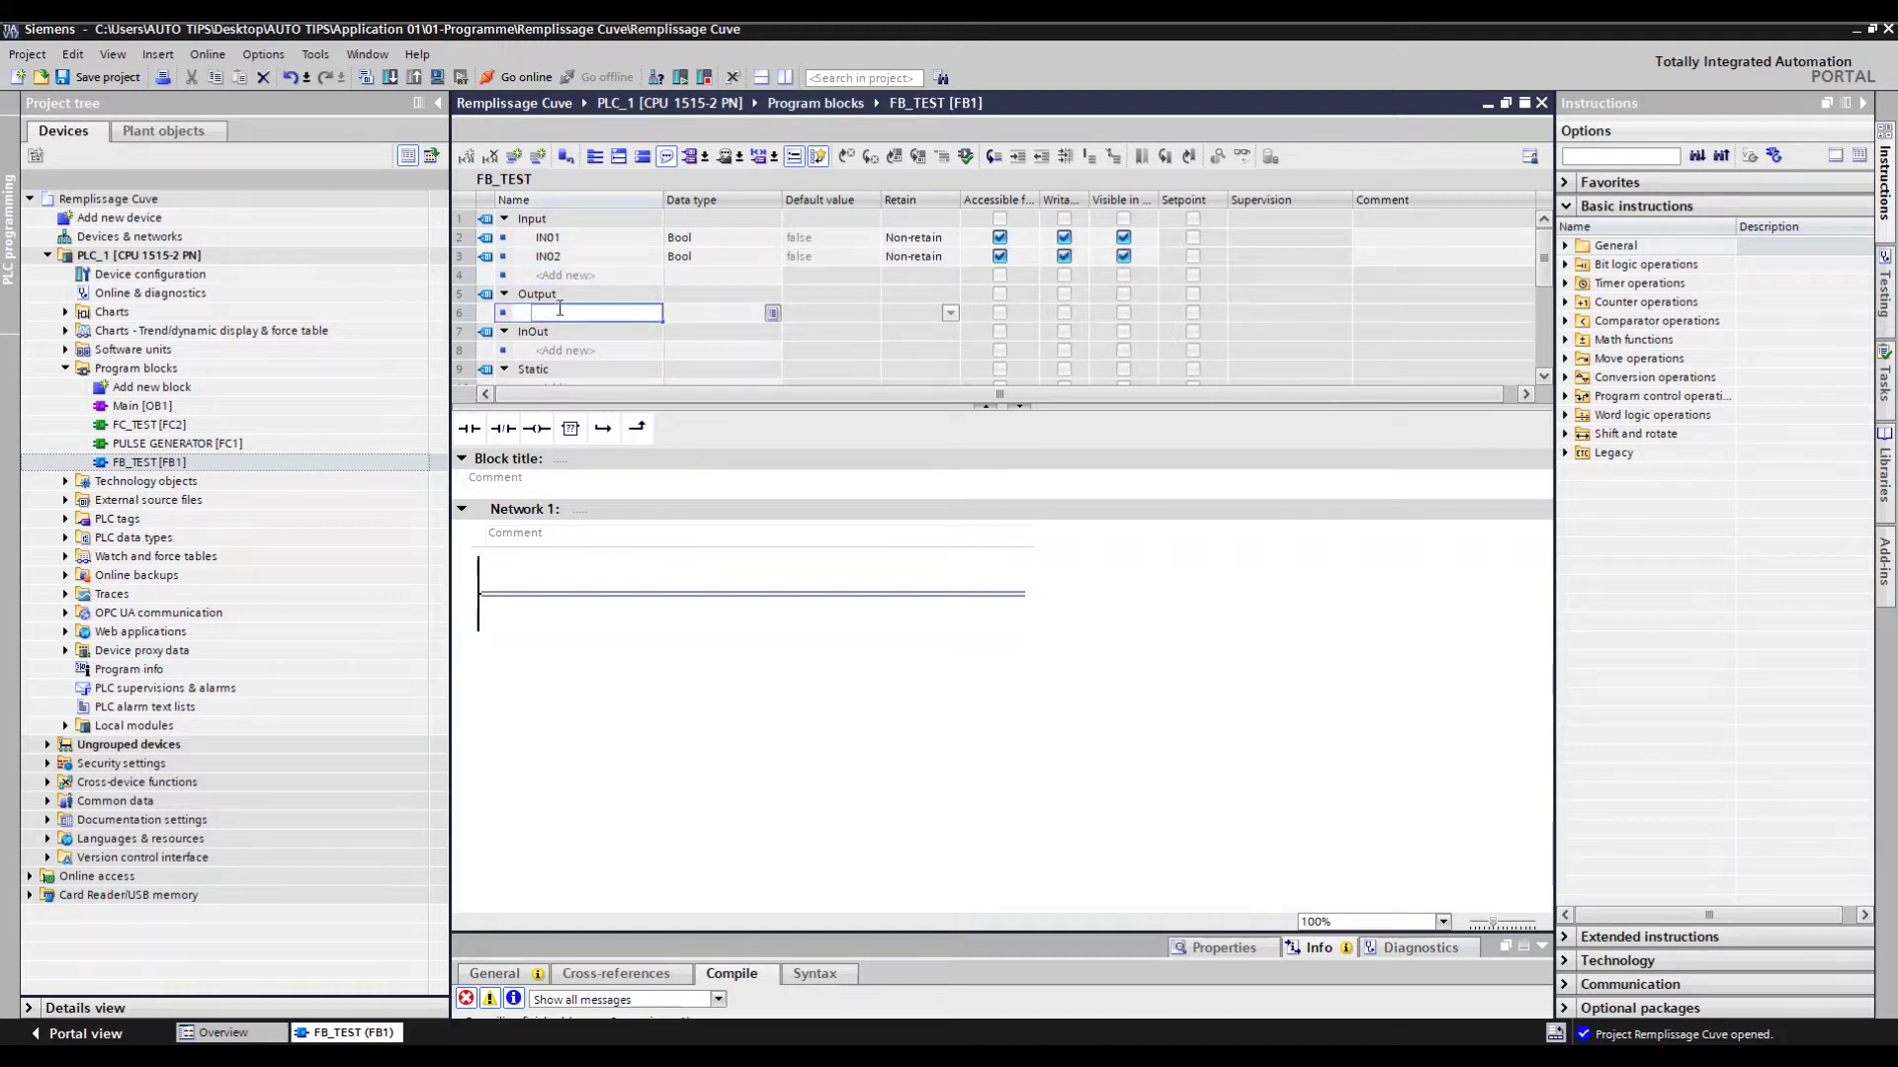
text(OUT01)
key(Return)
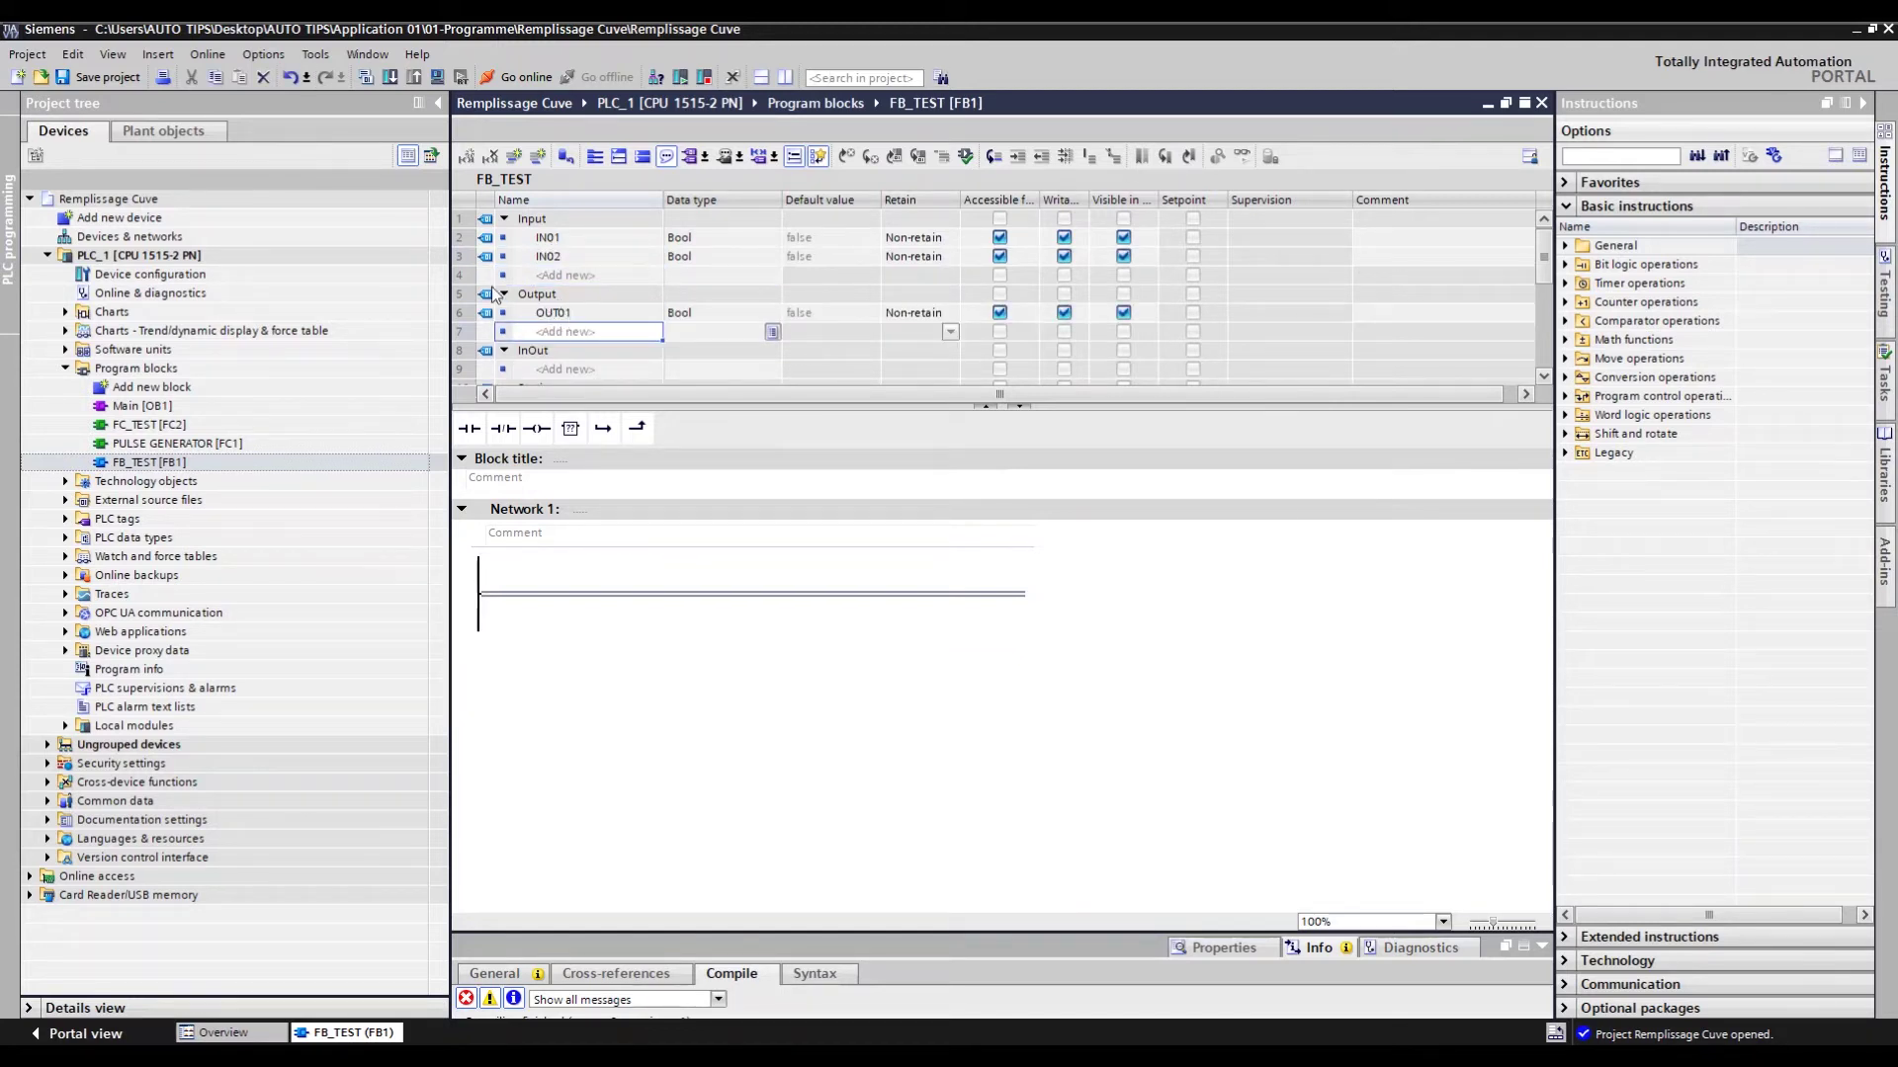
click(643, 594)
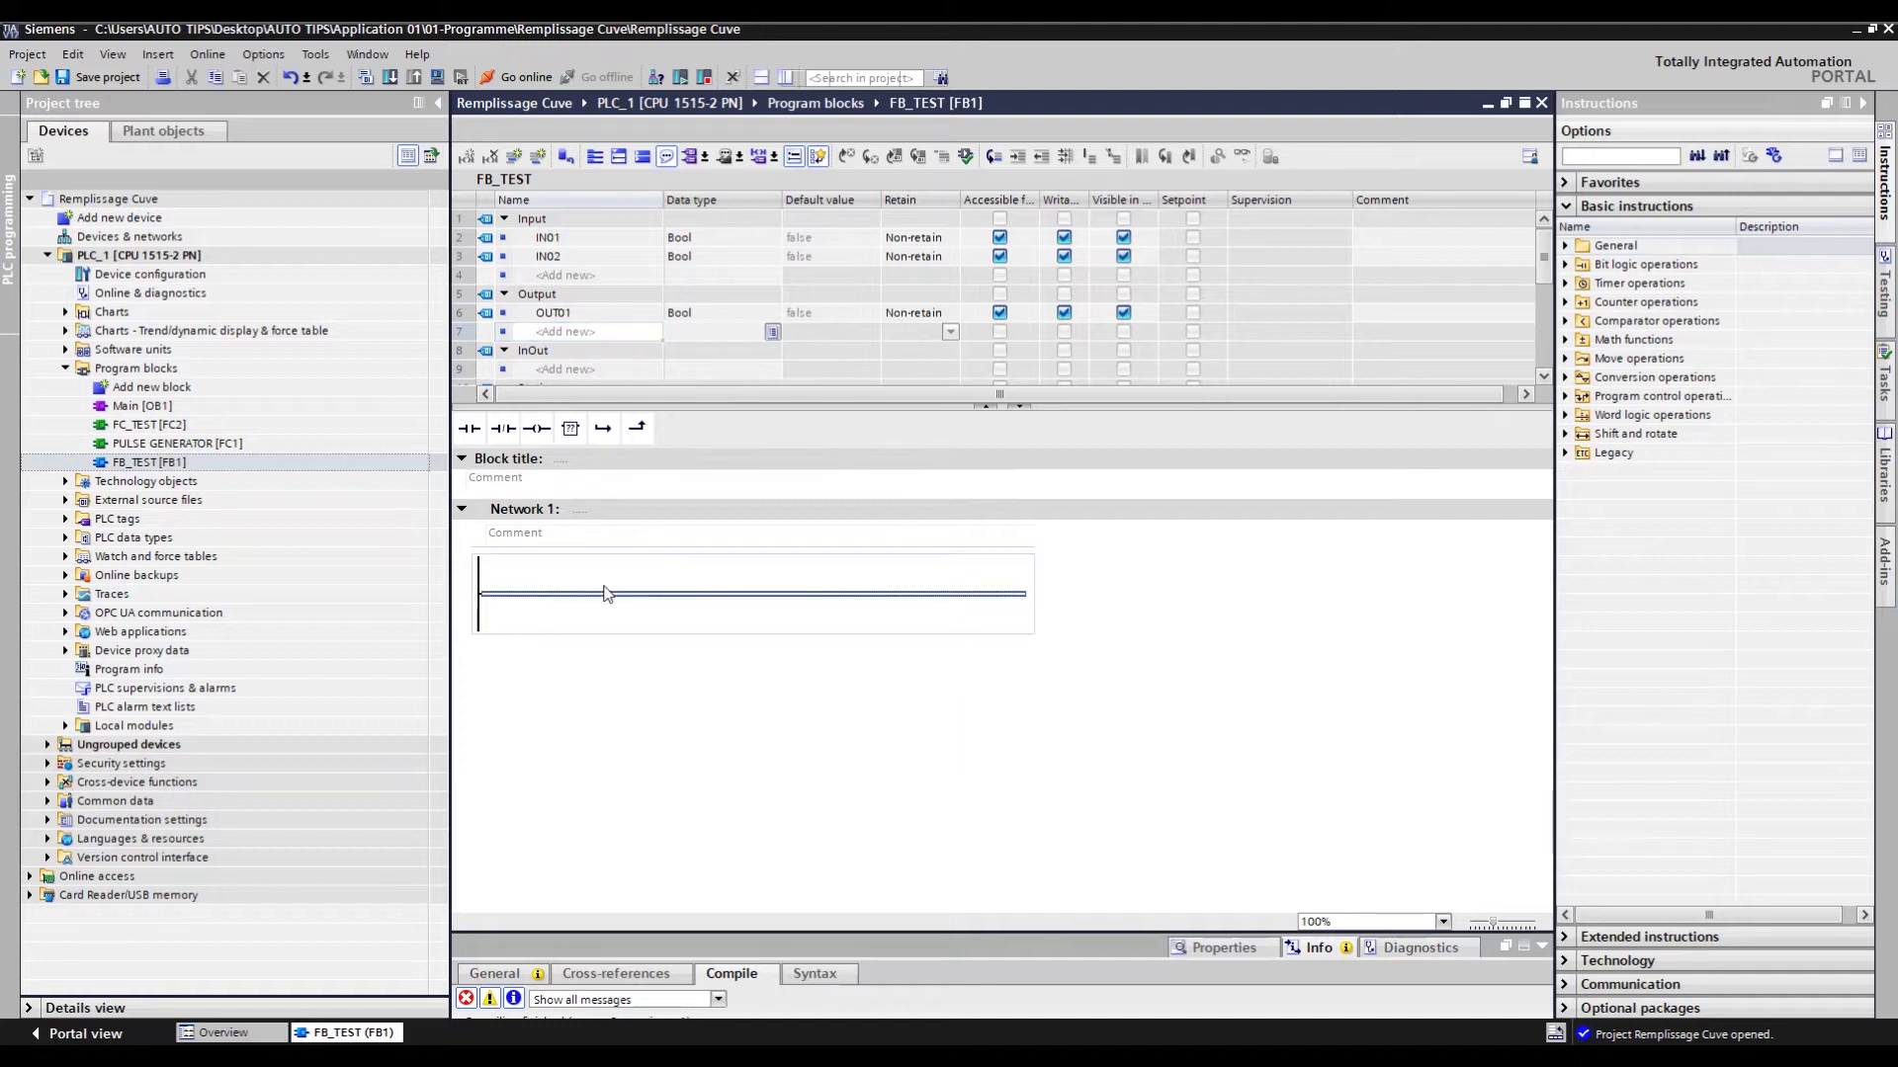
- Lay out the rung: NC and NO contacts, output coil, and a parallel branch contact
click(504, 429)
click(535, 429)
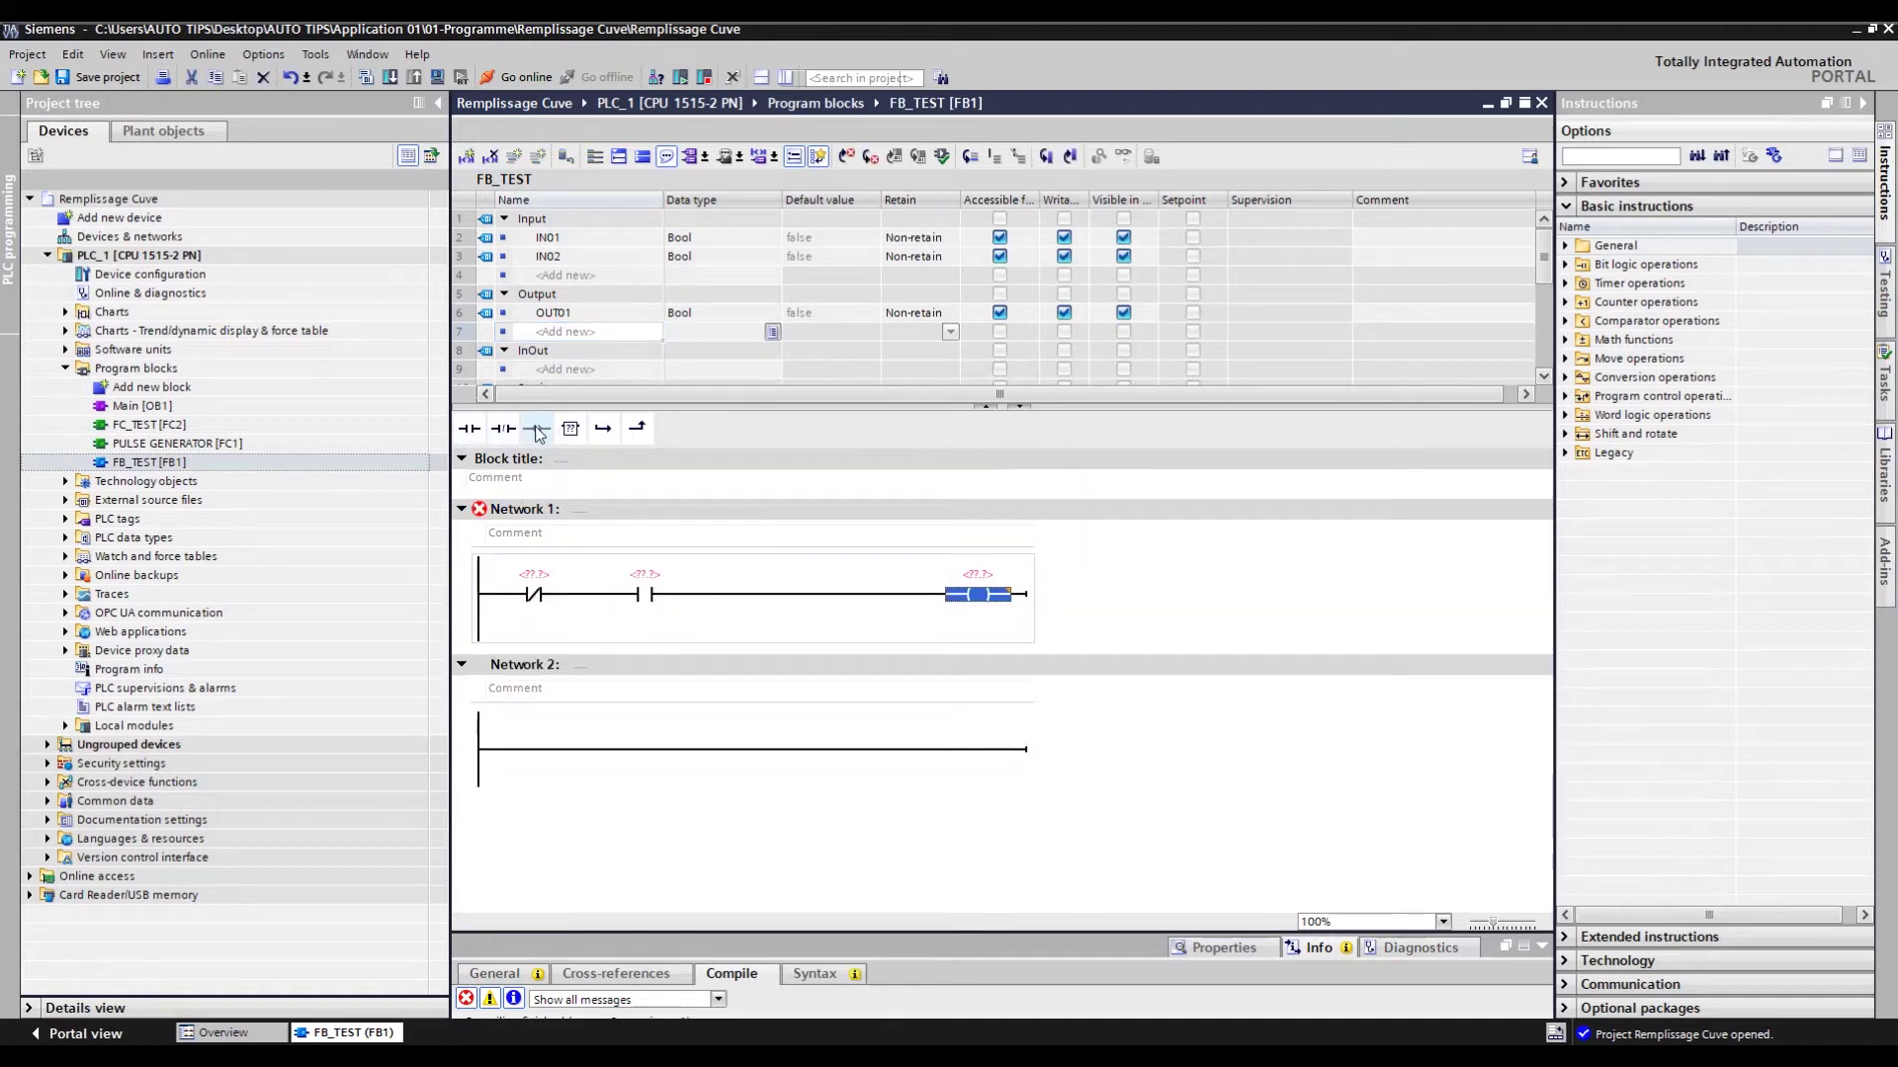
click(590, 594)
click(603, 429)
click(470, 428)
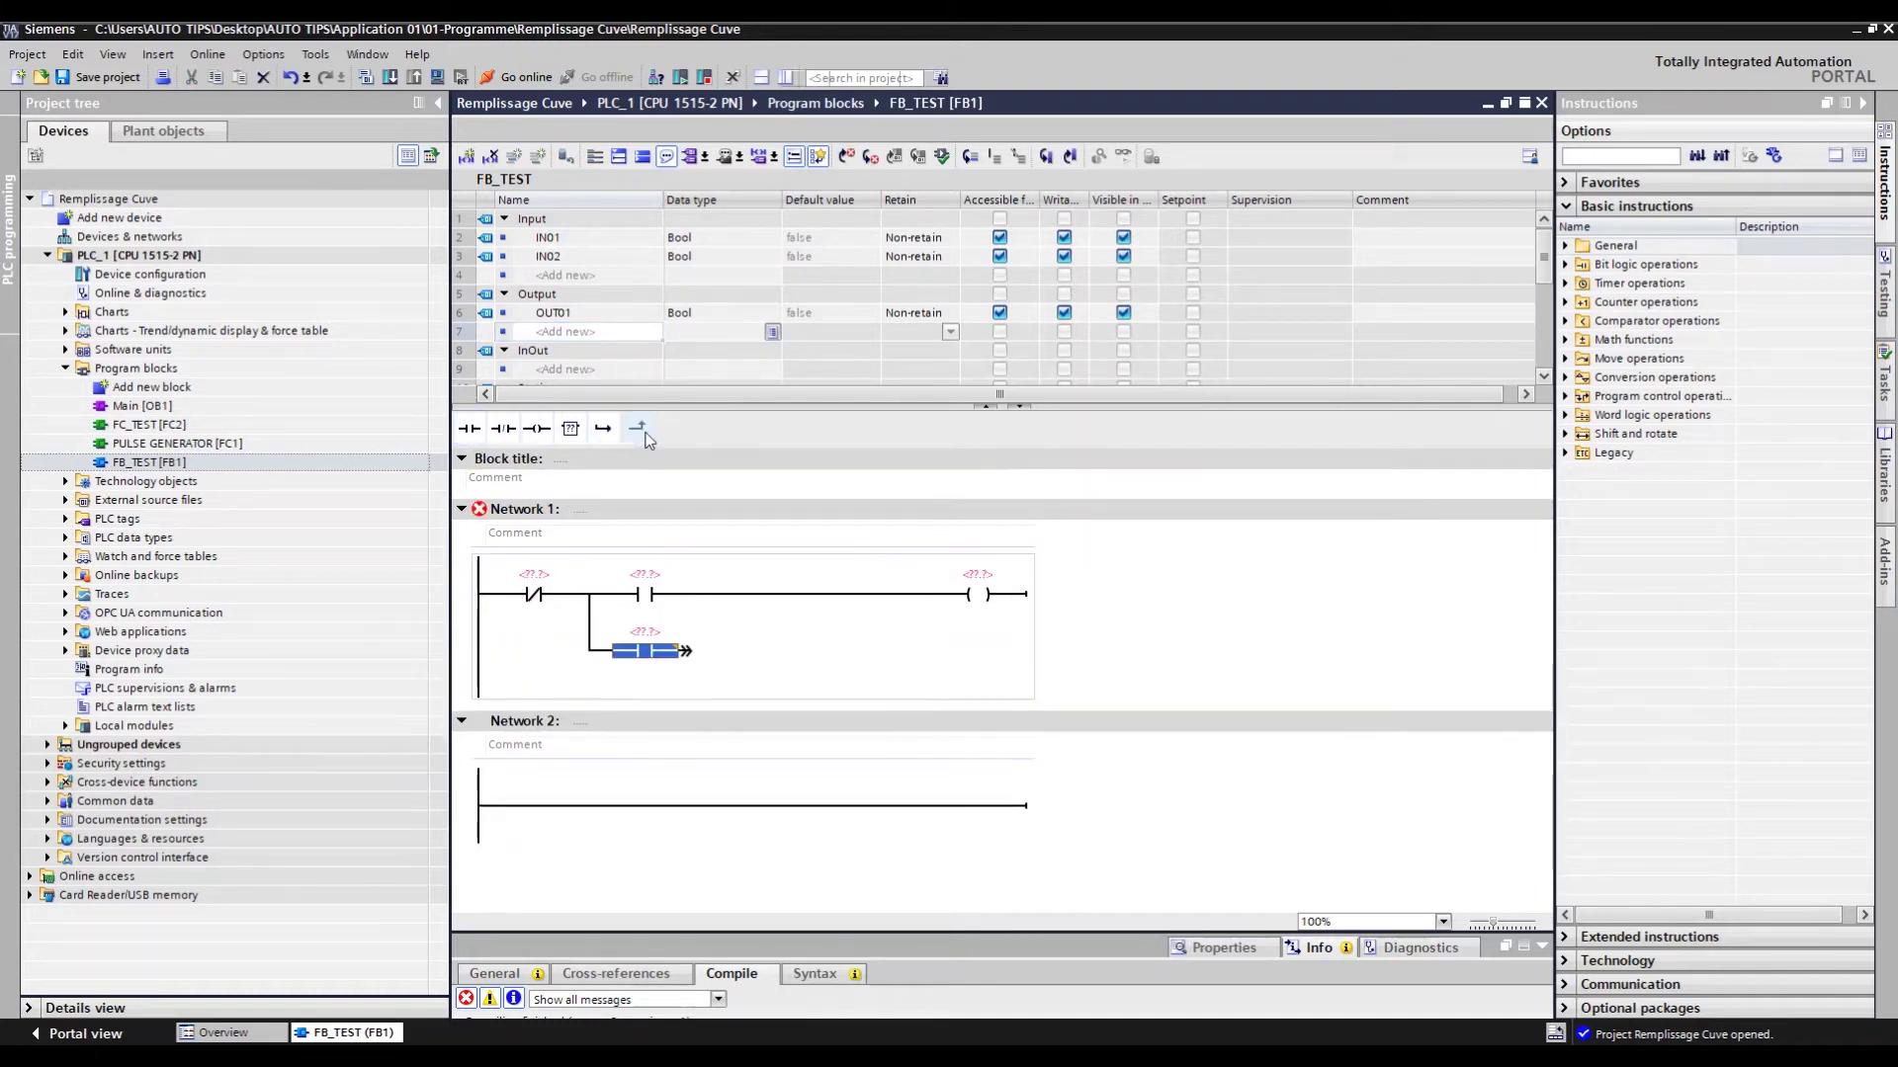
click(541, 574)
- Assign #IN01 and #IN02 to the contacts and #OUT01 to the coil and branch contact
key(Return)
text(#IN01)
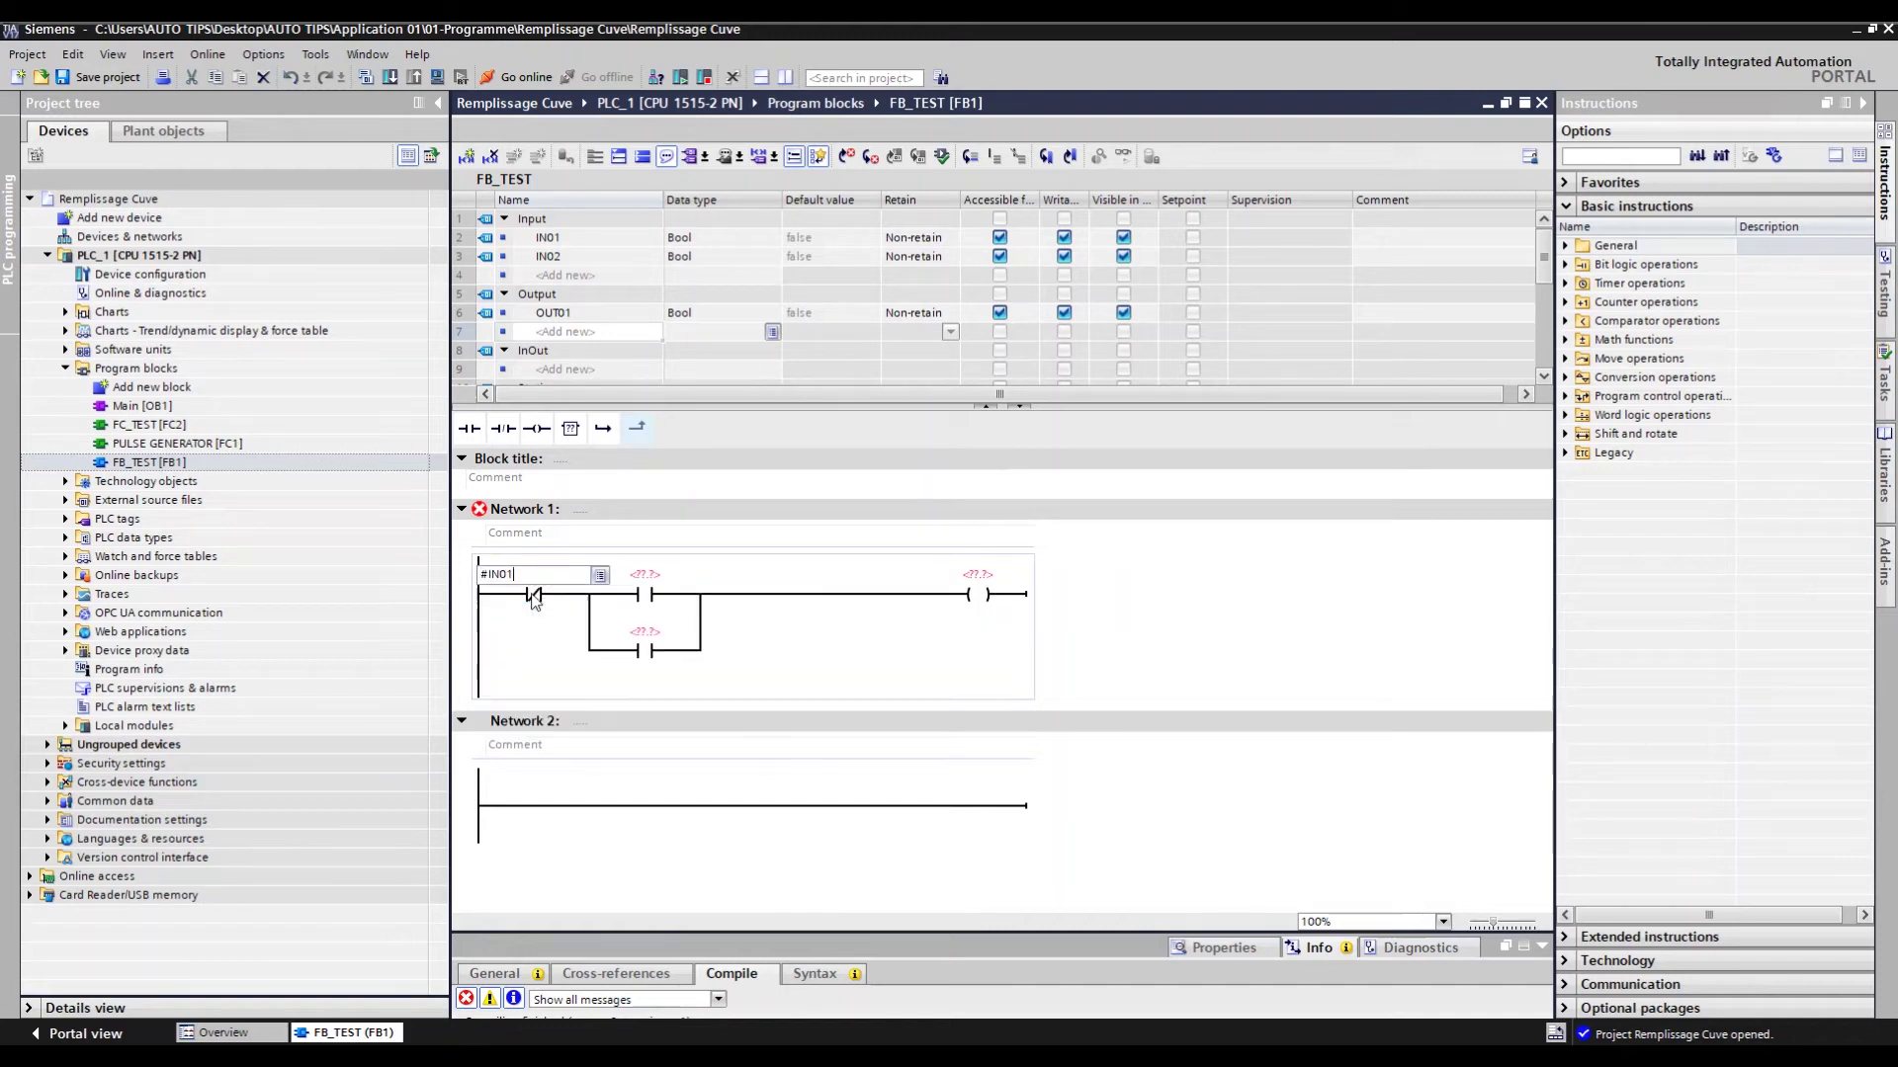
text(i)
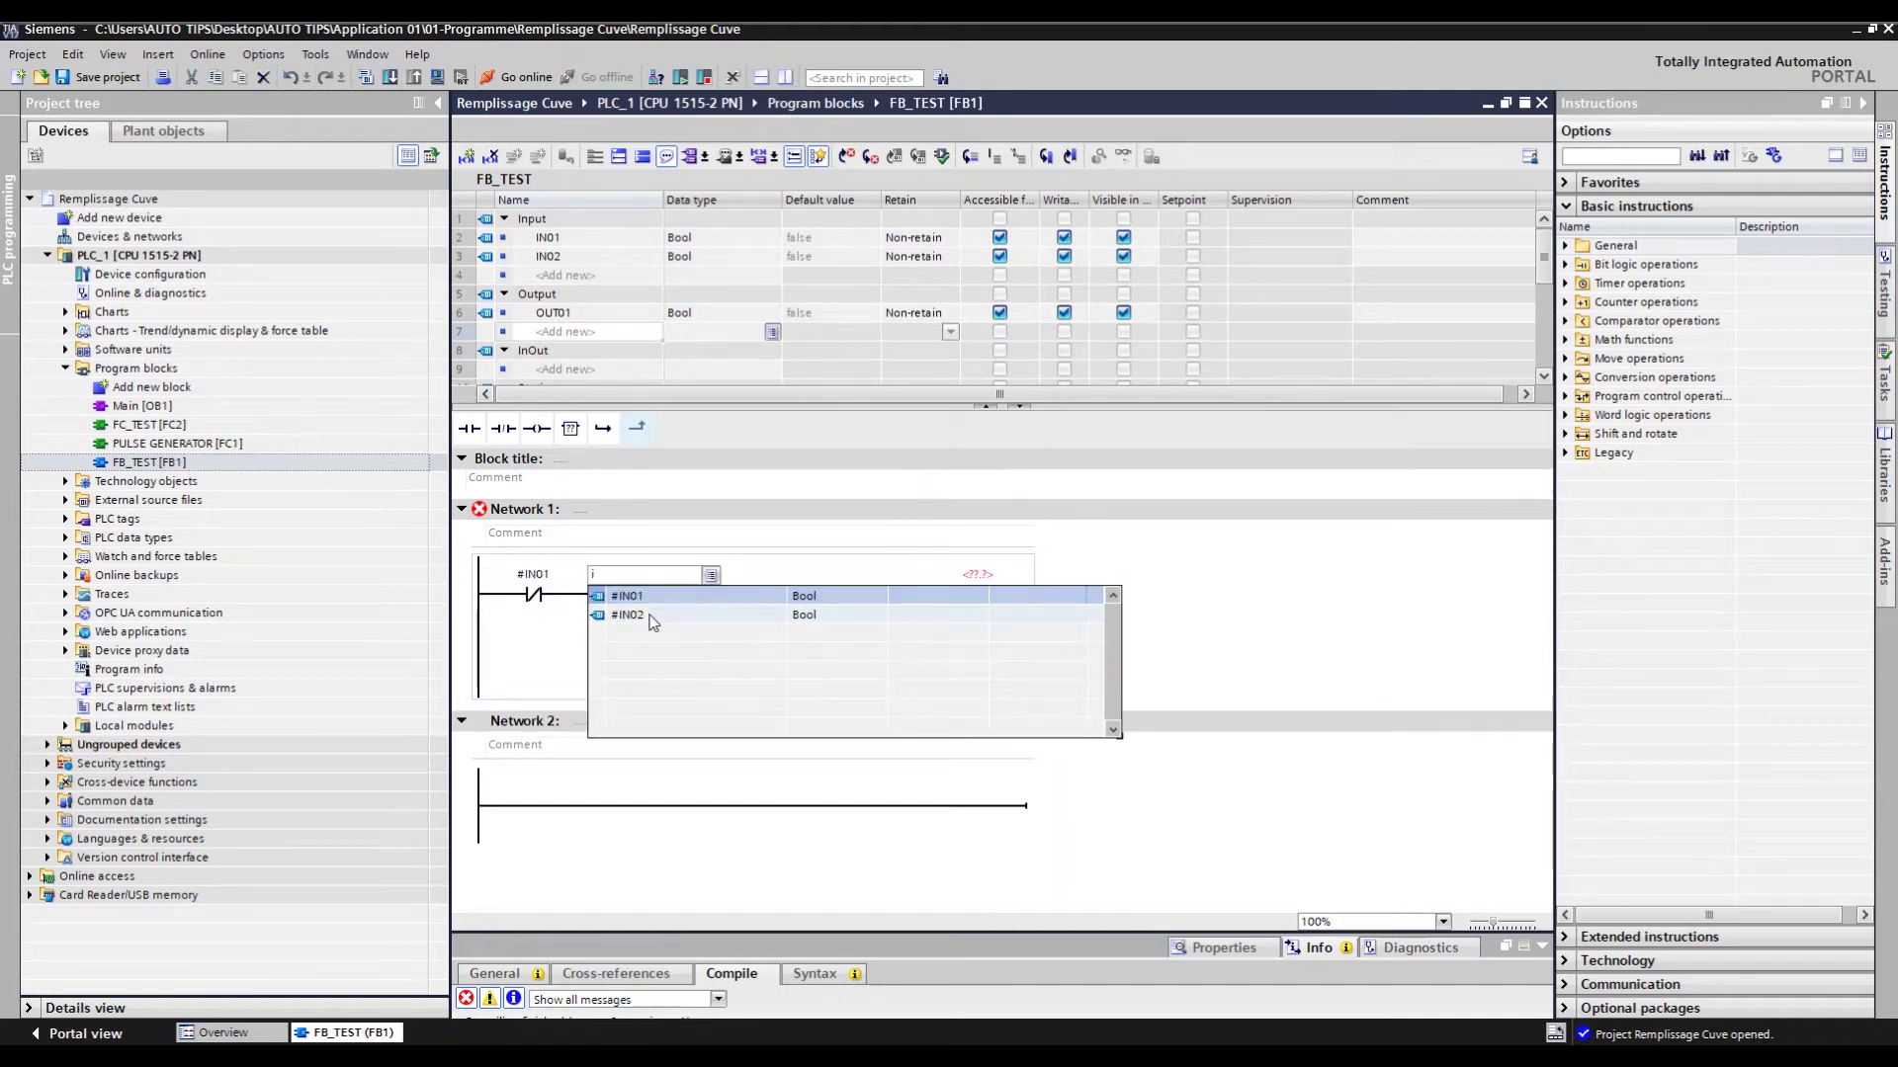
click(652, 615)
click(989, 575)
text(o)
key(Return)
click(641, 633)
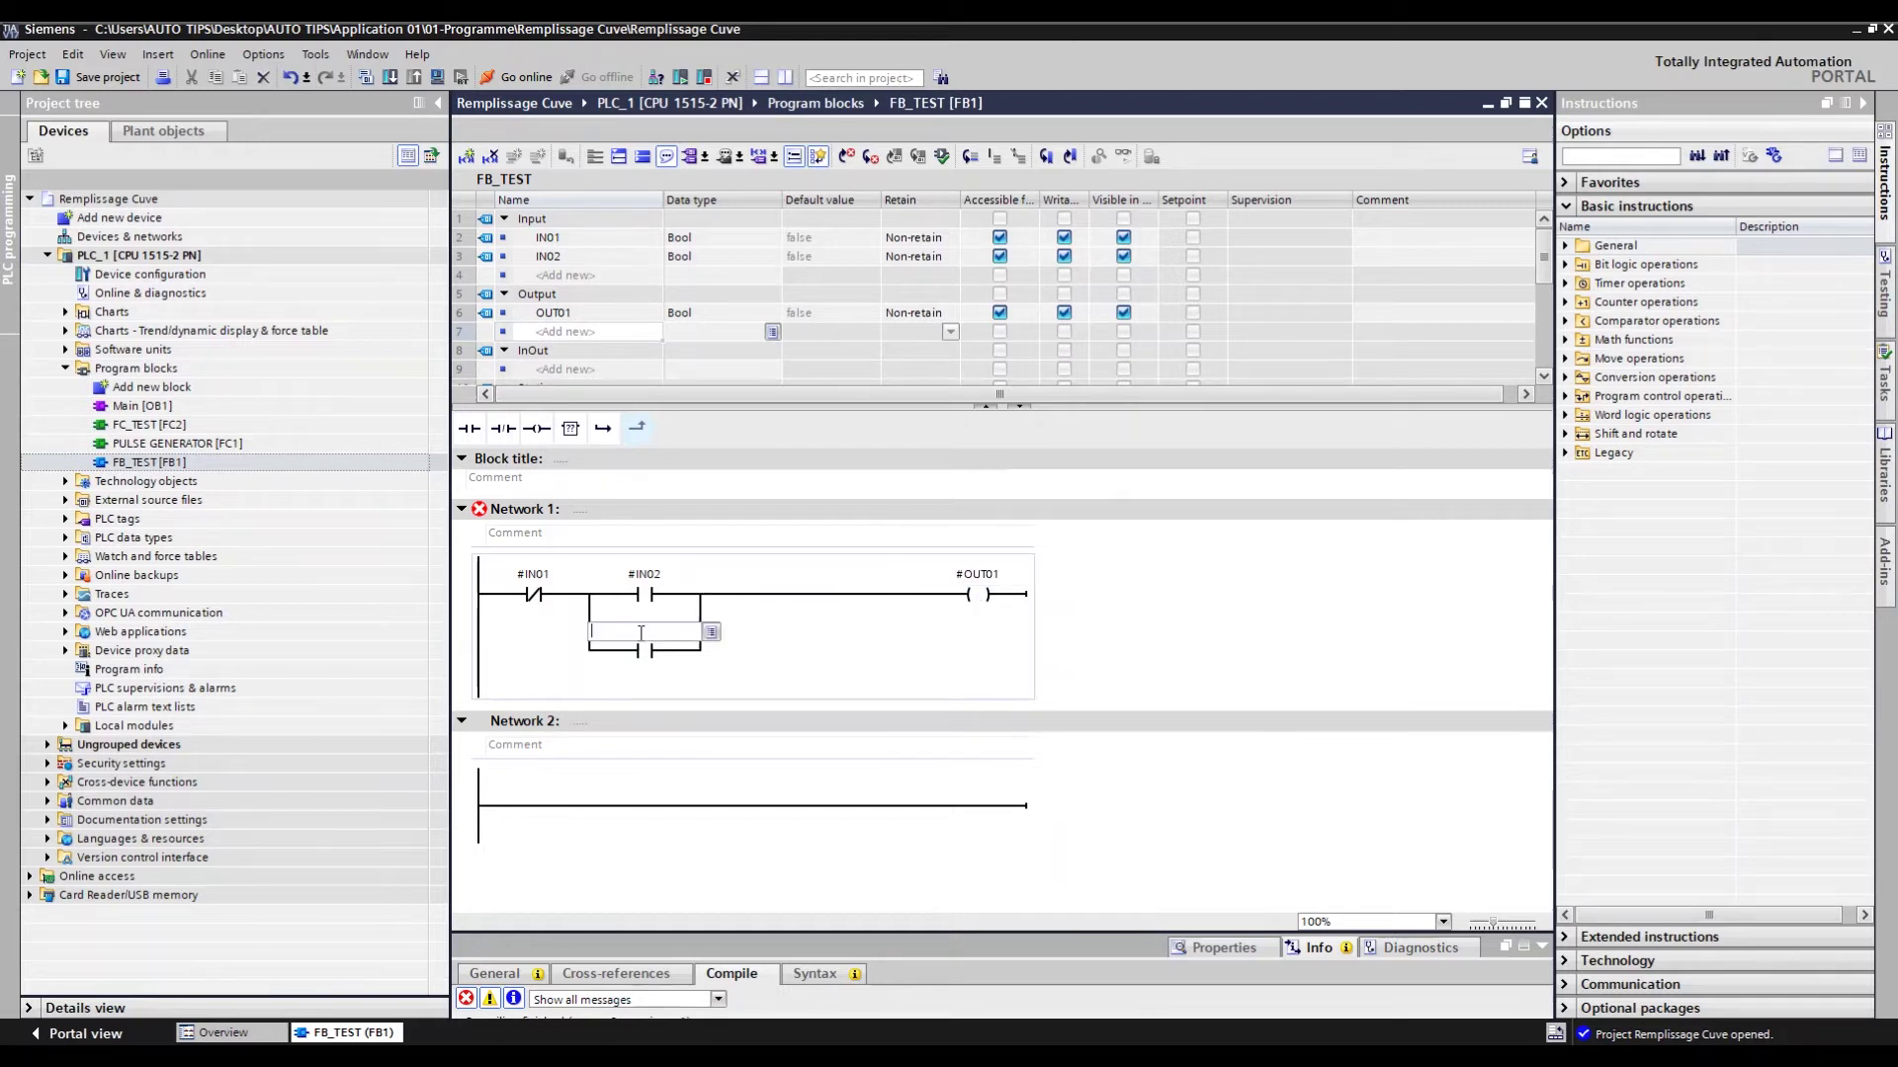
text(o)
key(Return)
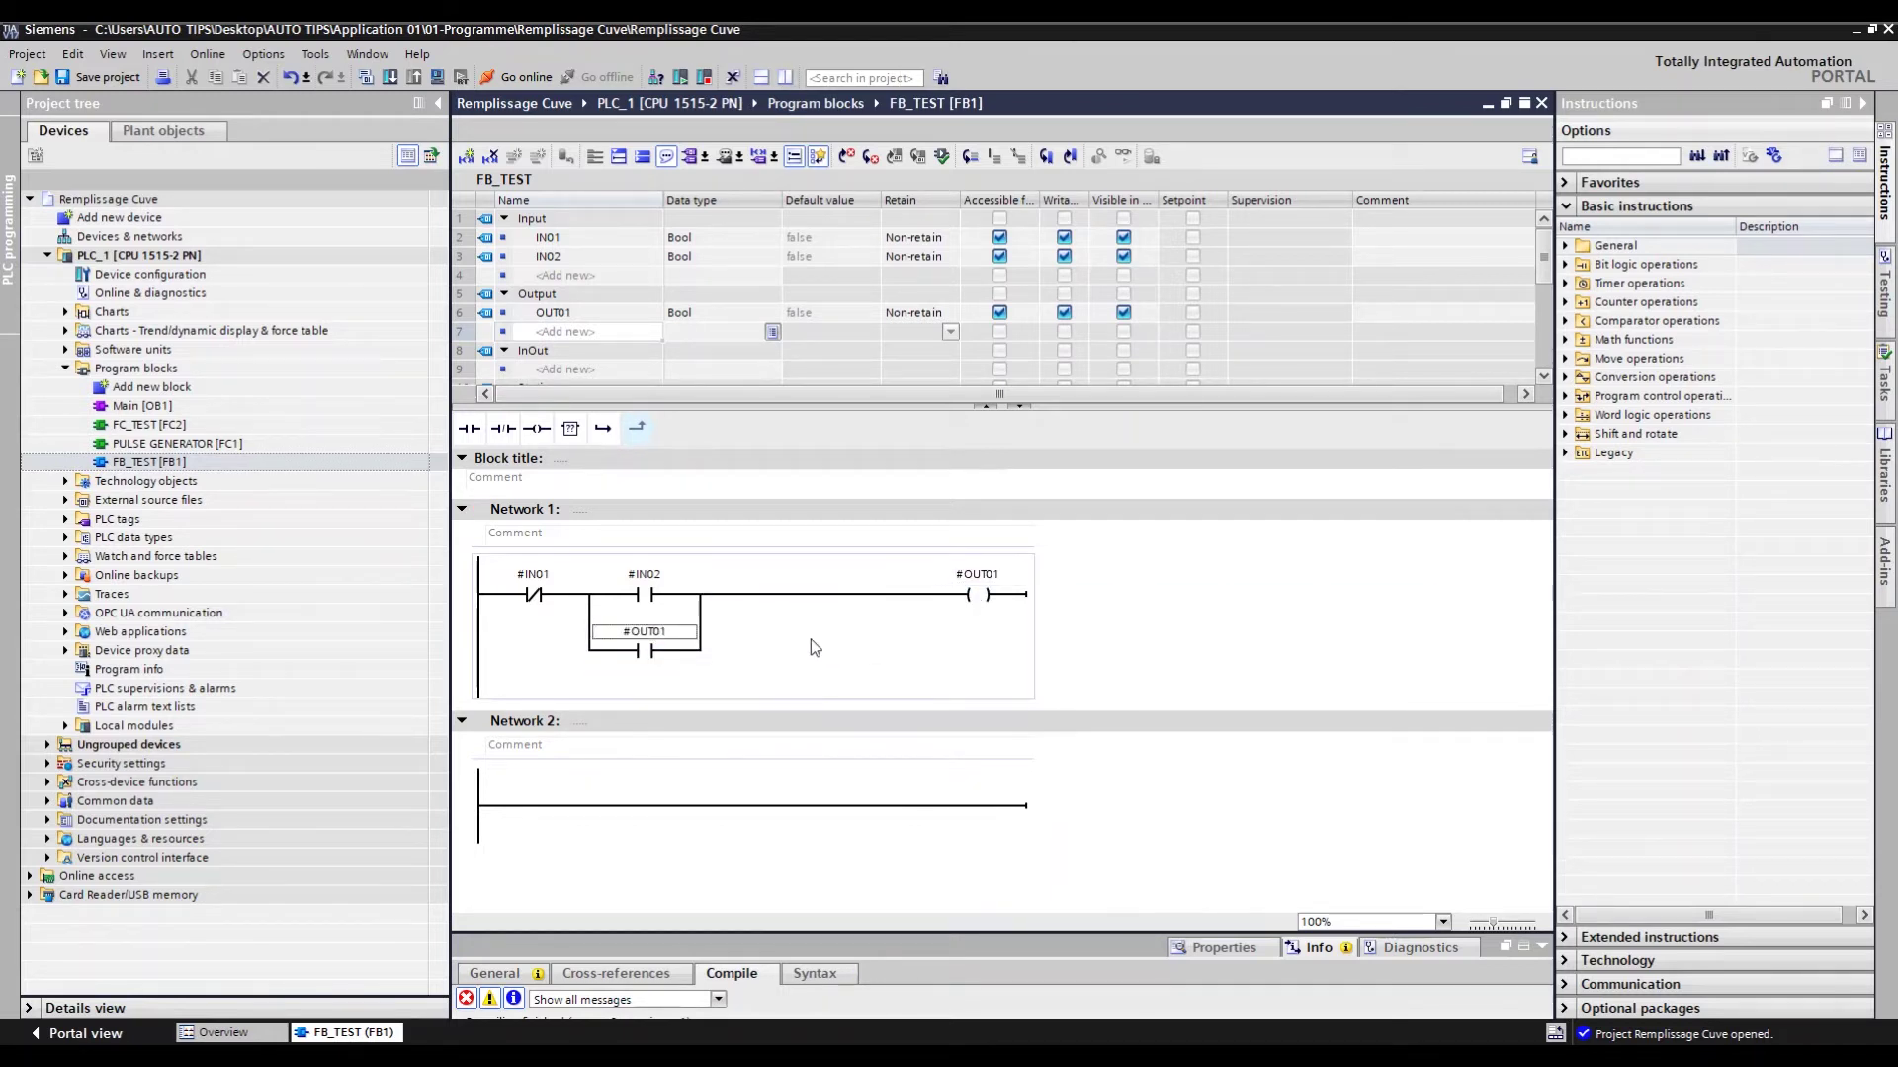
- Compile FB_TEST and close its editor
click(365, 78)
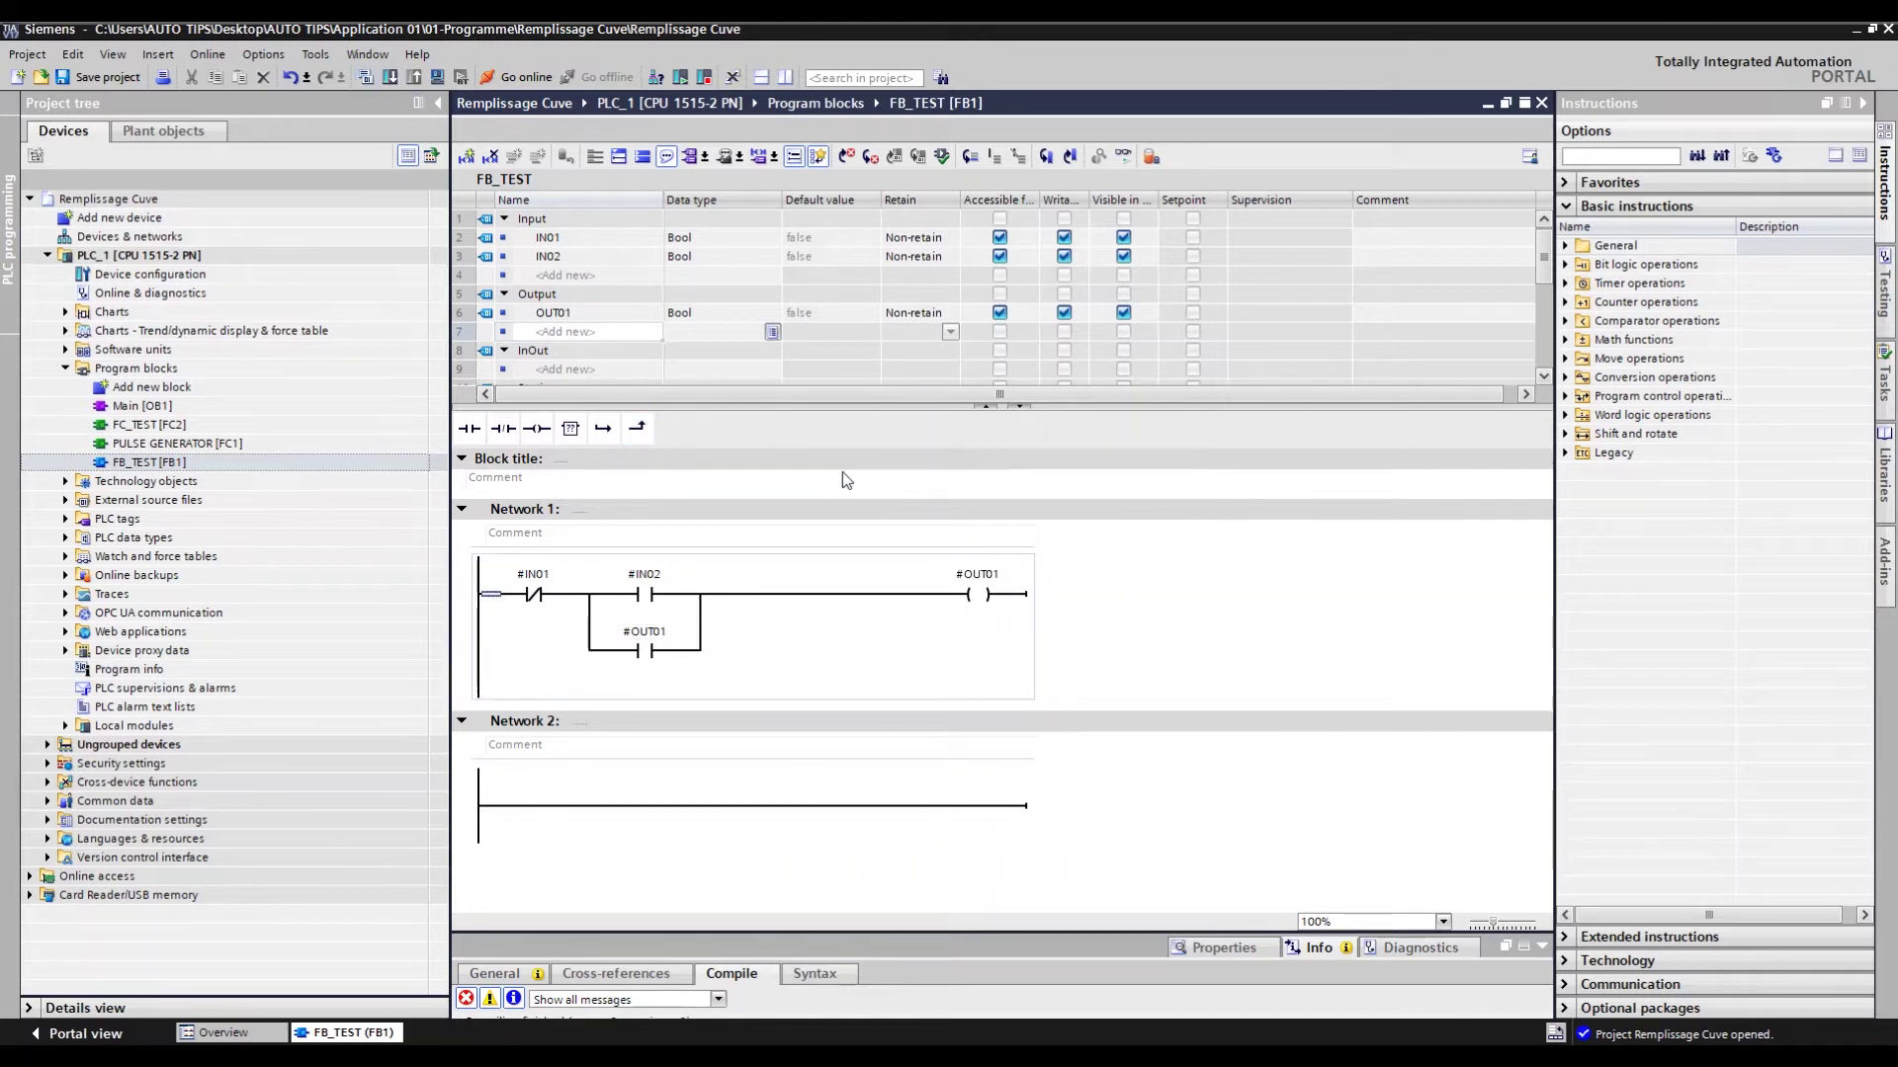
click(986, 405)
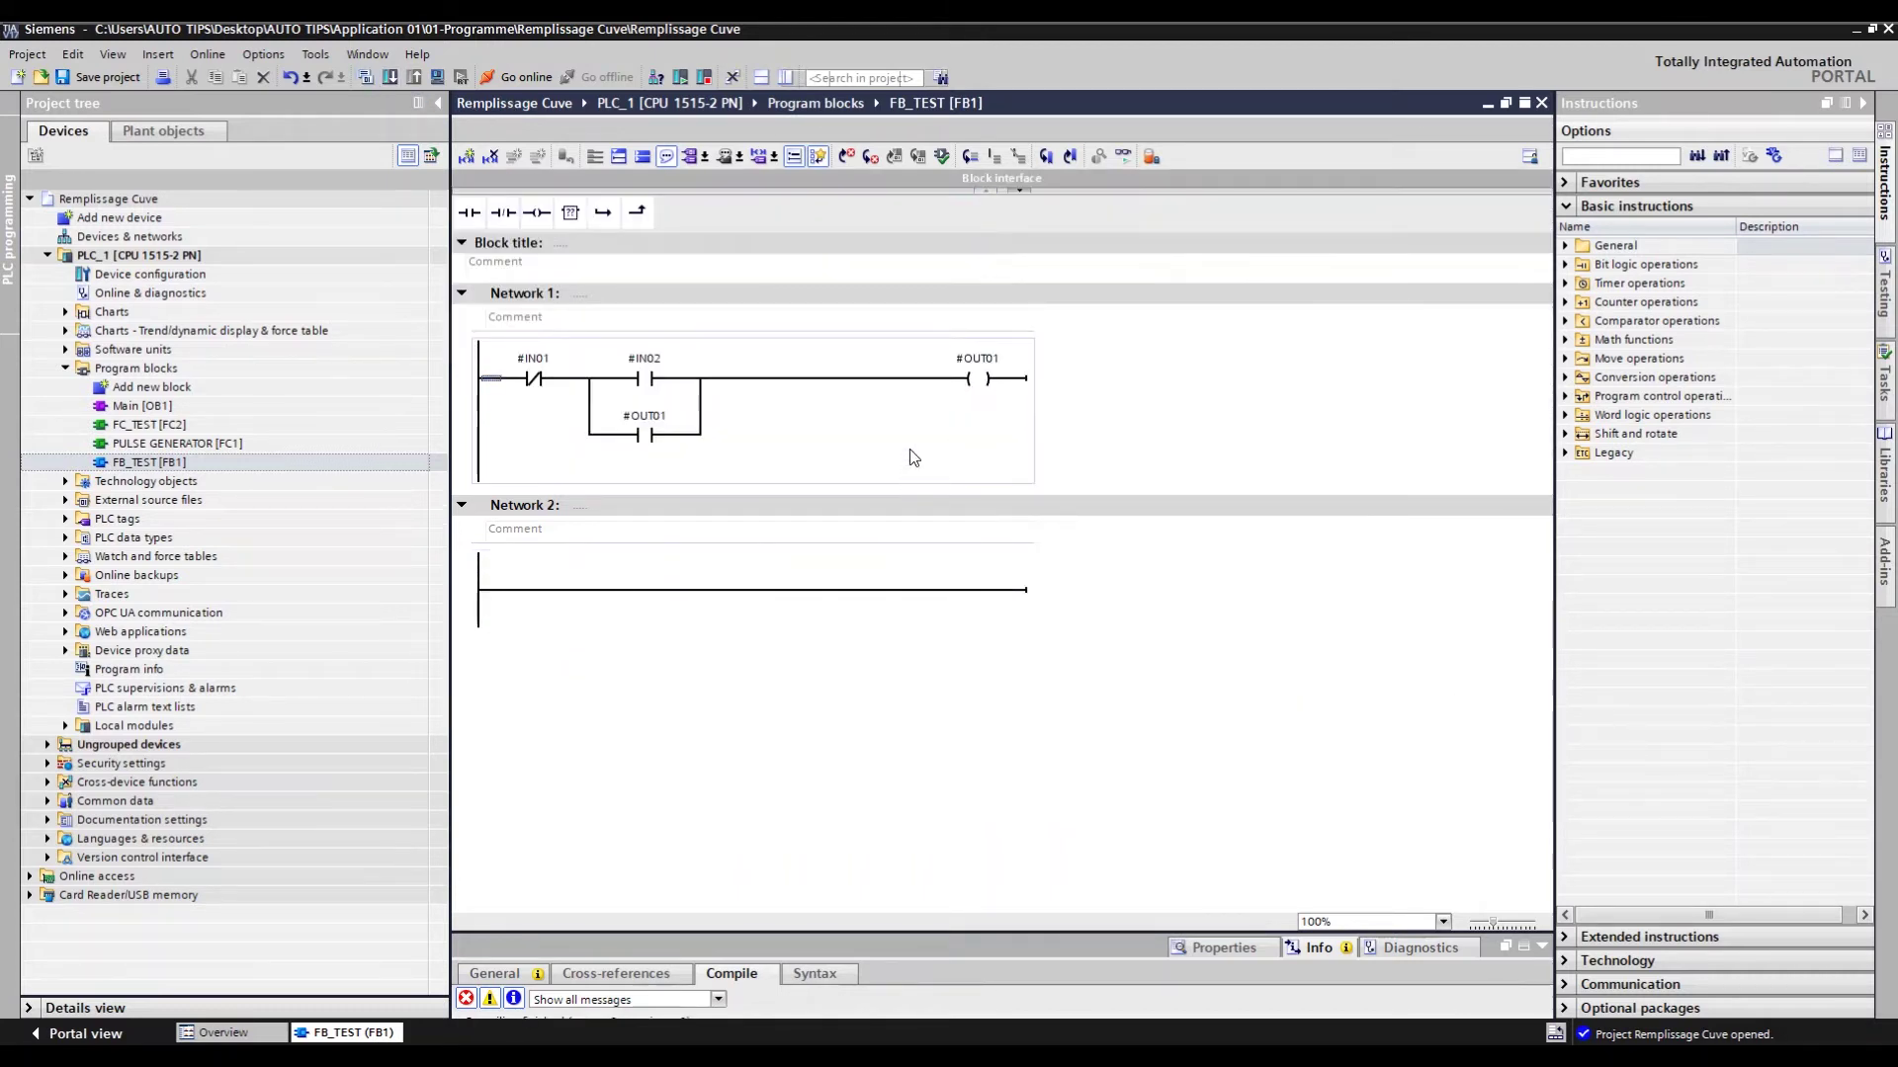
click(1541, 103)
- In Main, call FC_TEST with %M0.1, %M0.2, %M0.3 and place FB_TEST in Network 2
click(168, 406)
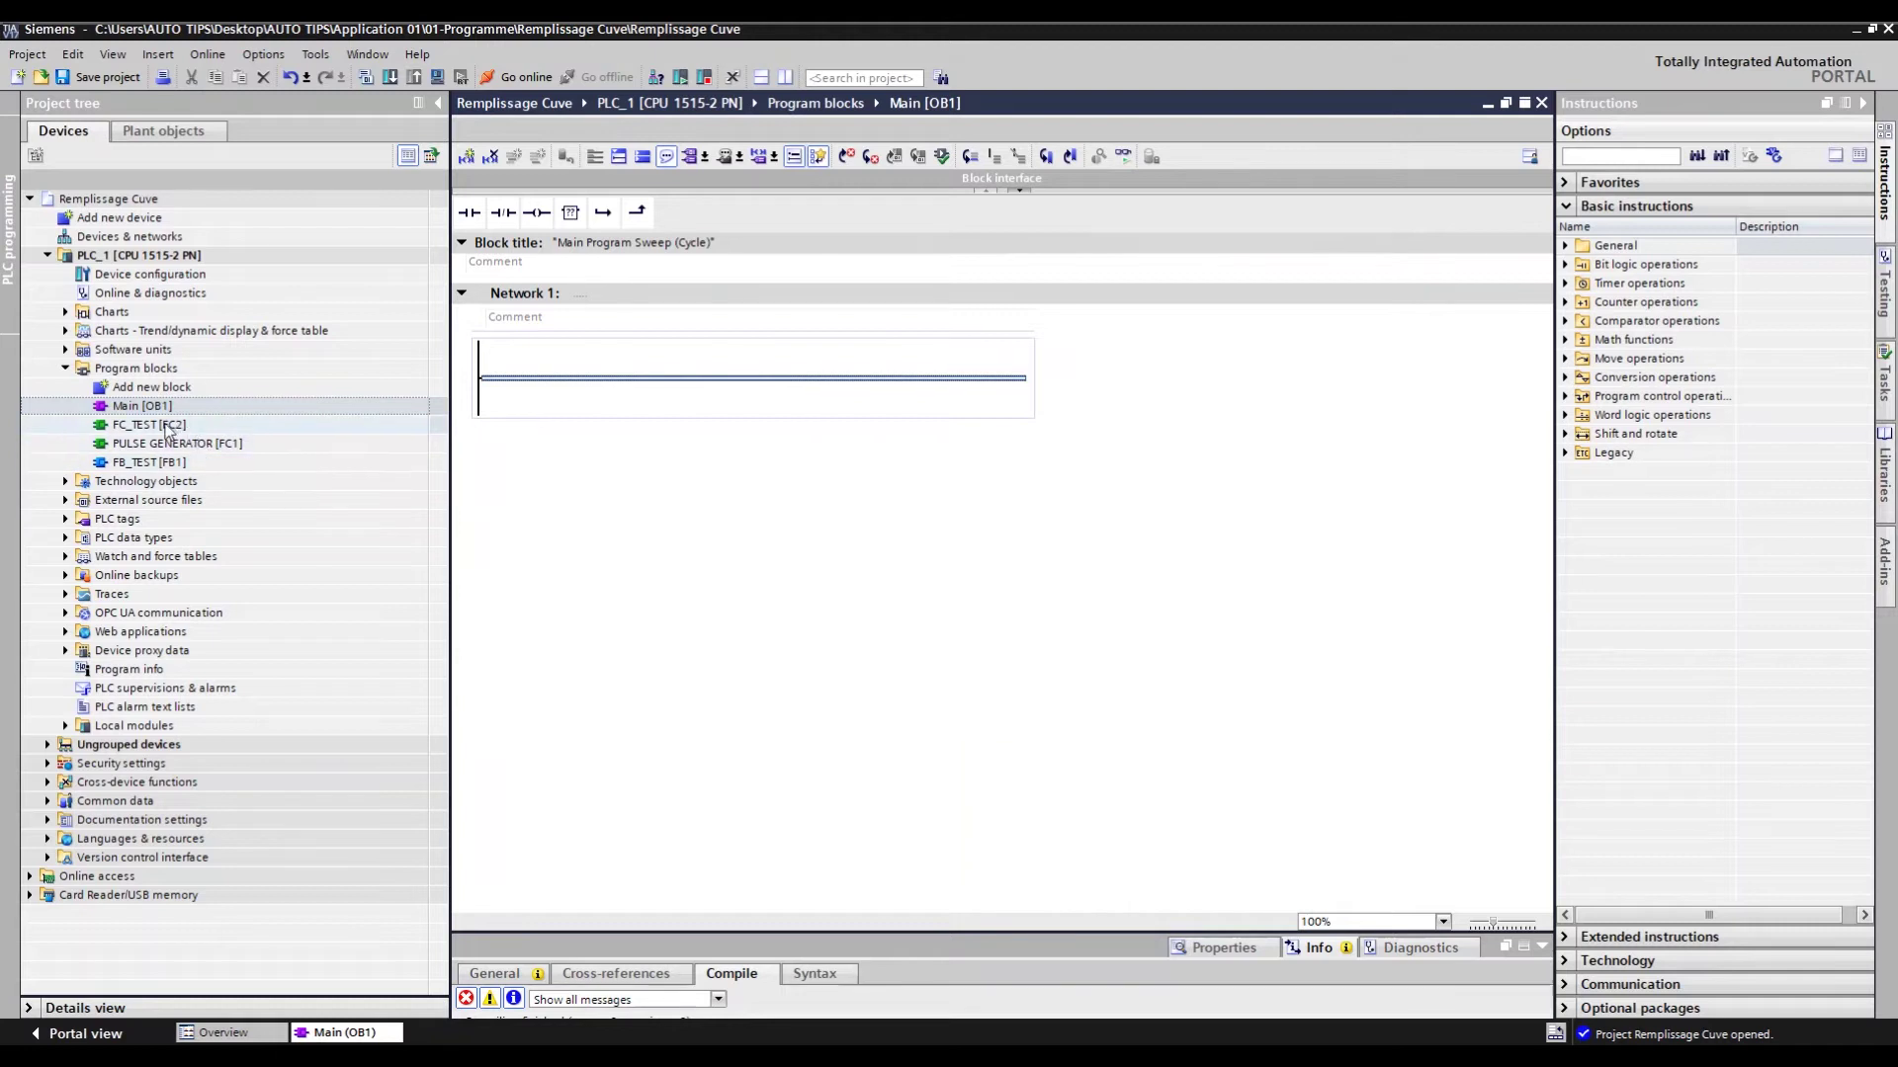
mouse_move(163, 425)
mouse_down()
mouse_move(642, 373)
mouse_move(648, 387)
mouse_up()
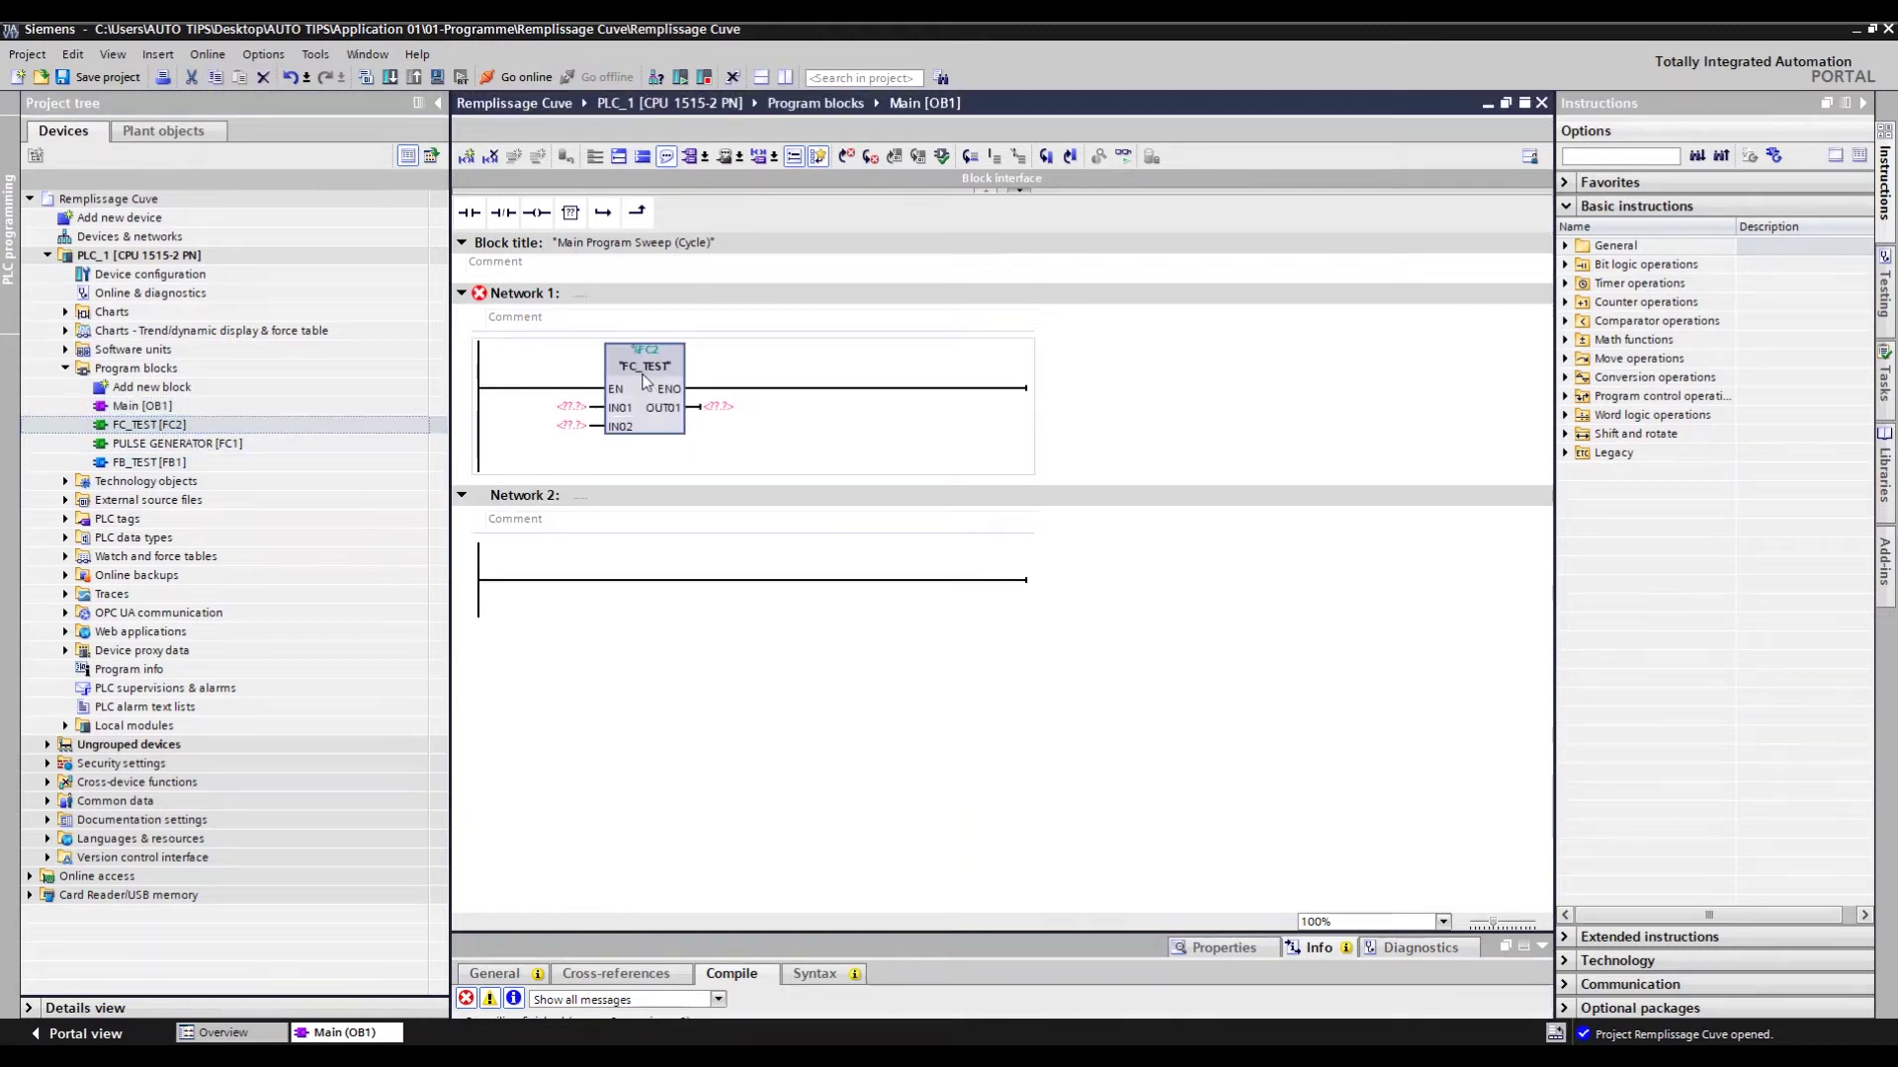
click(550, 408)
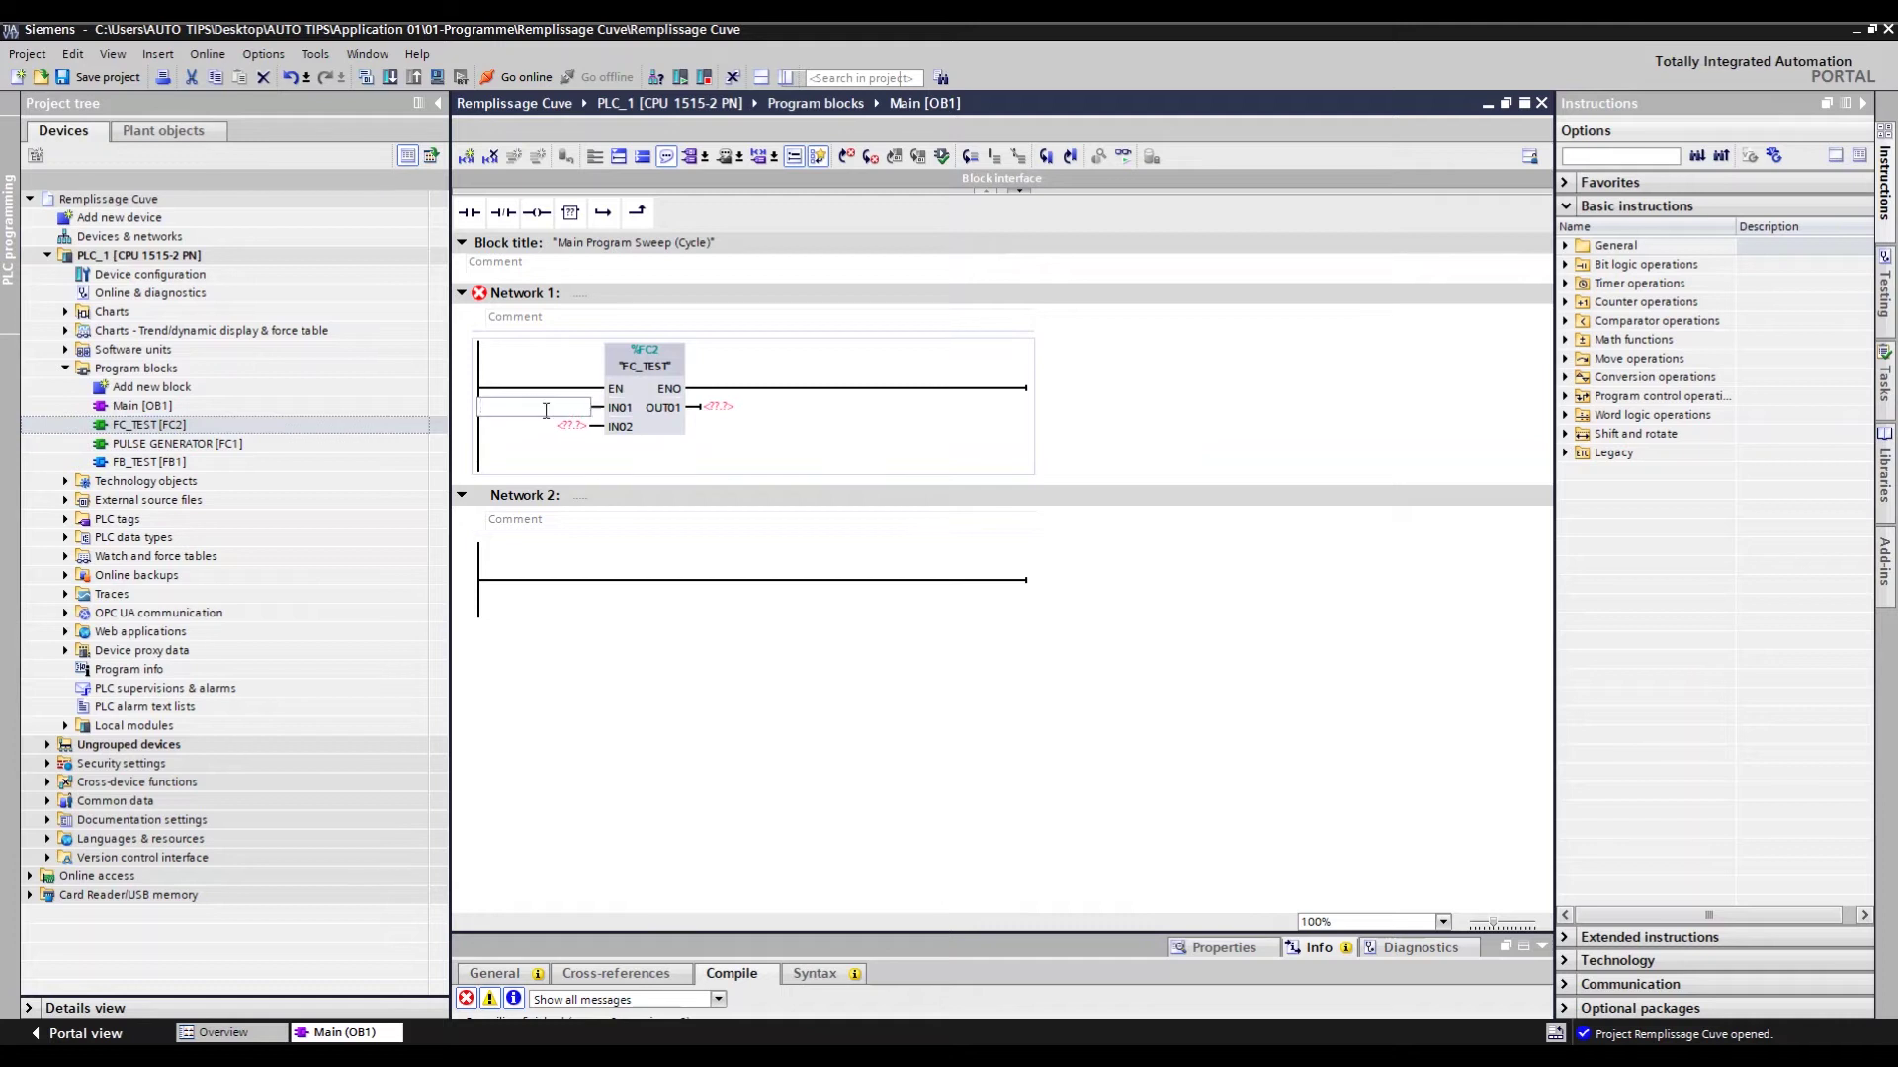
text(m)
text(1)
key(Return)
text(m)
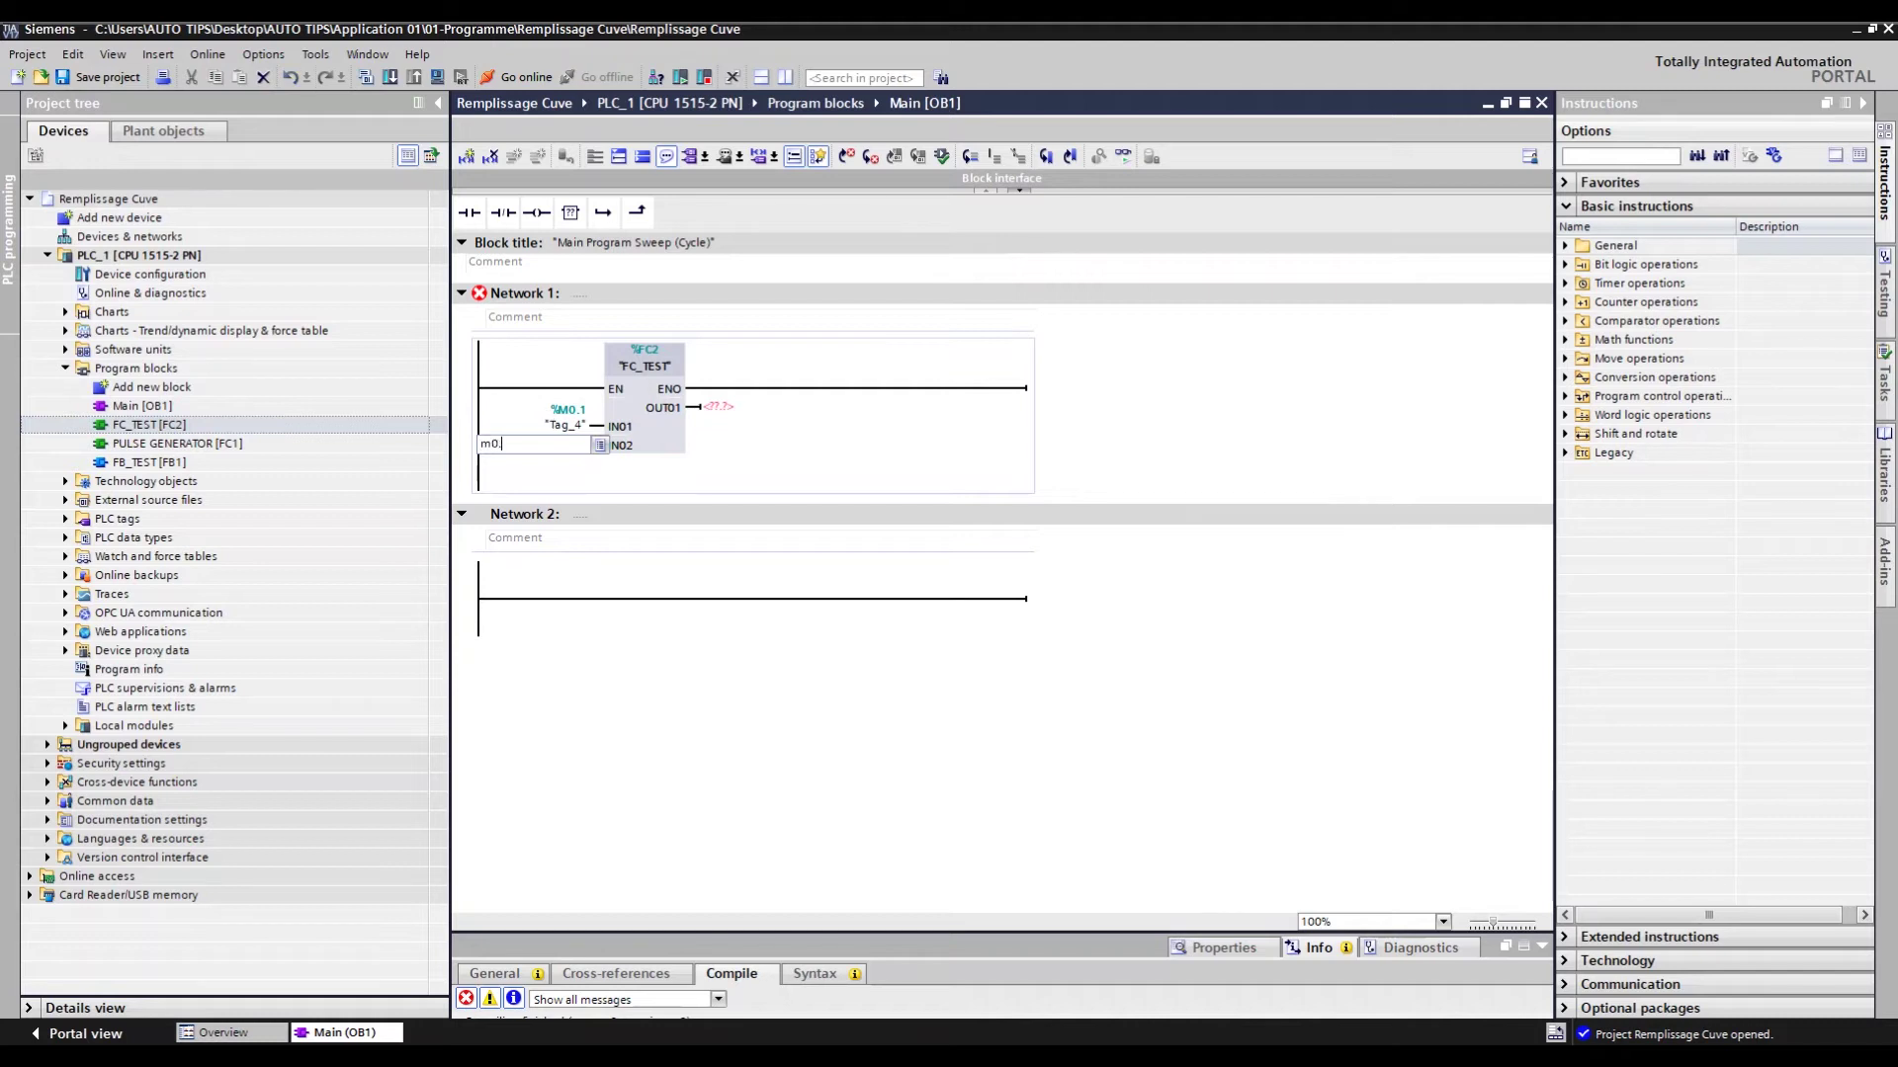
text(2)
key(Return)
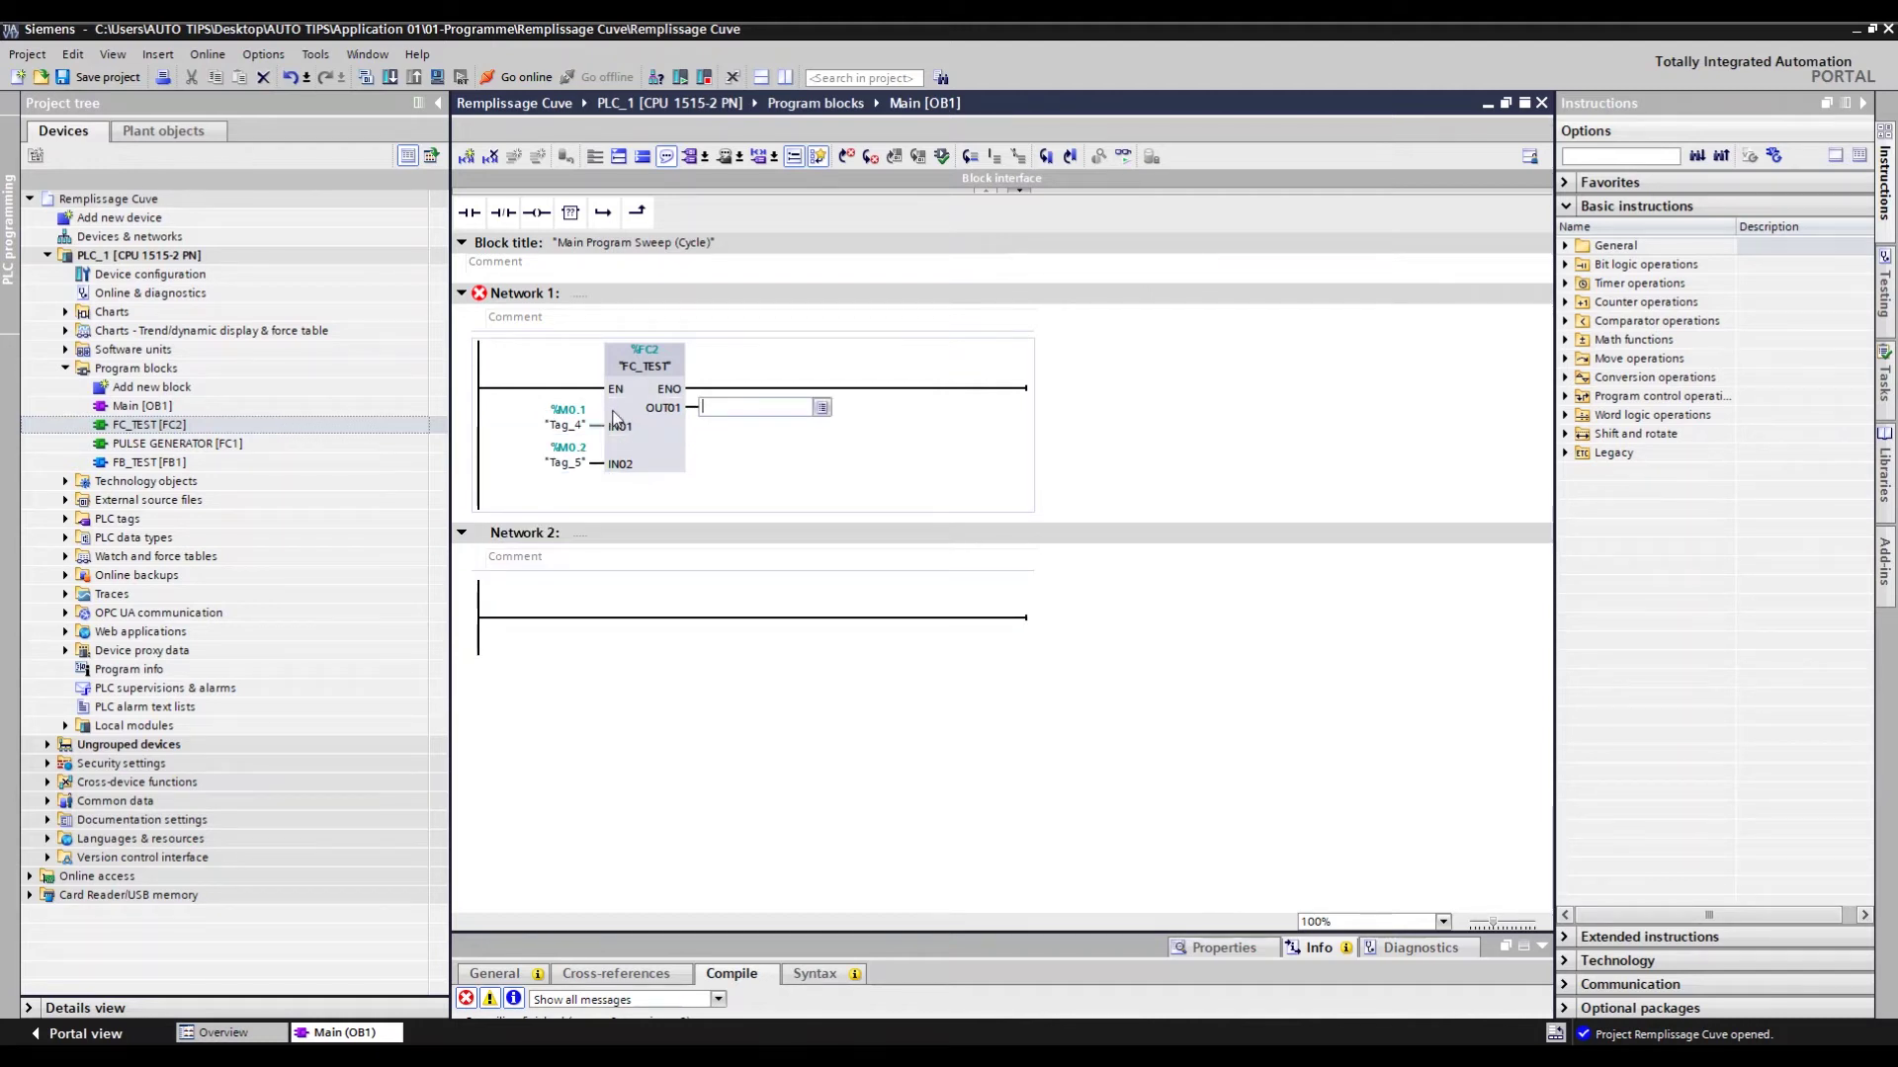
text(m)
text(3)
key(Return)
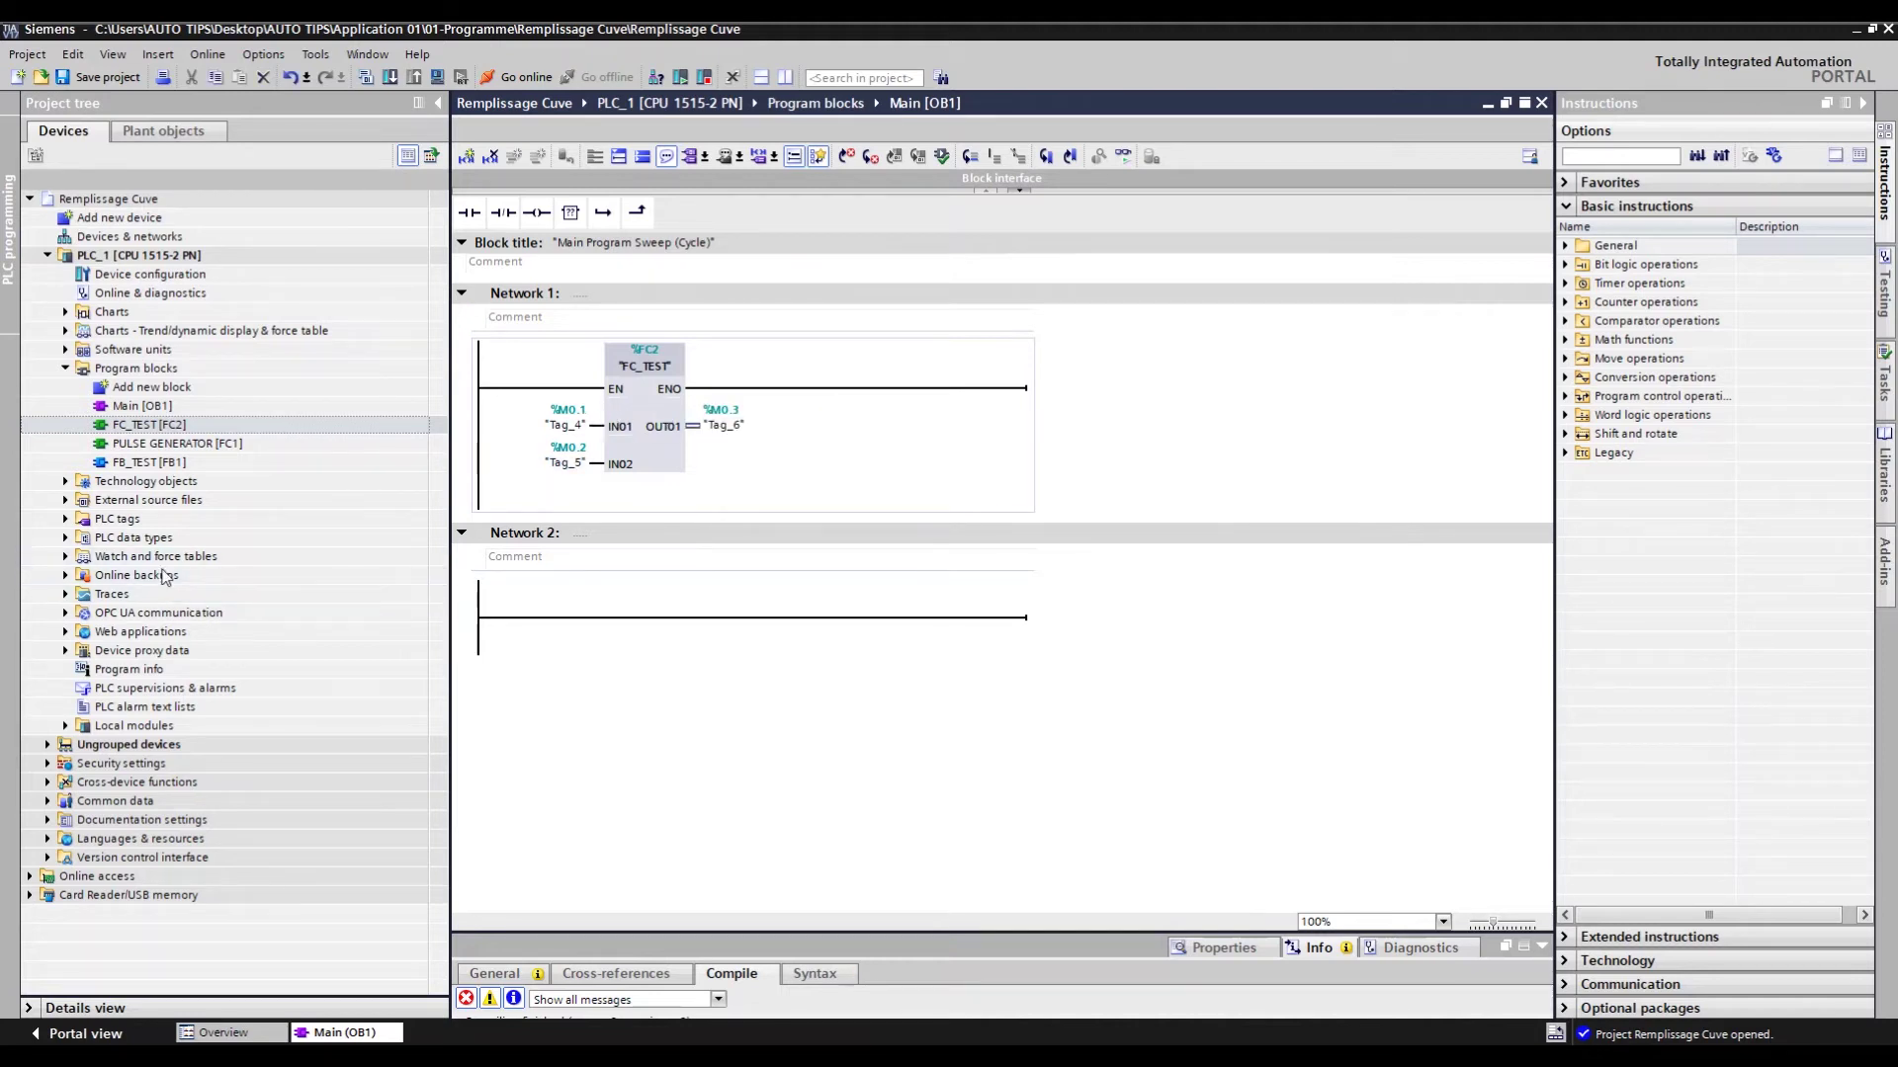
drag(161, 464, 650, 620)
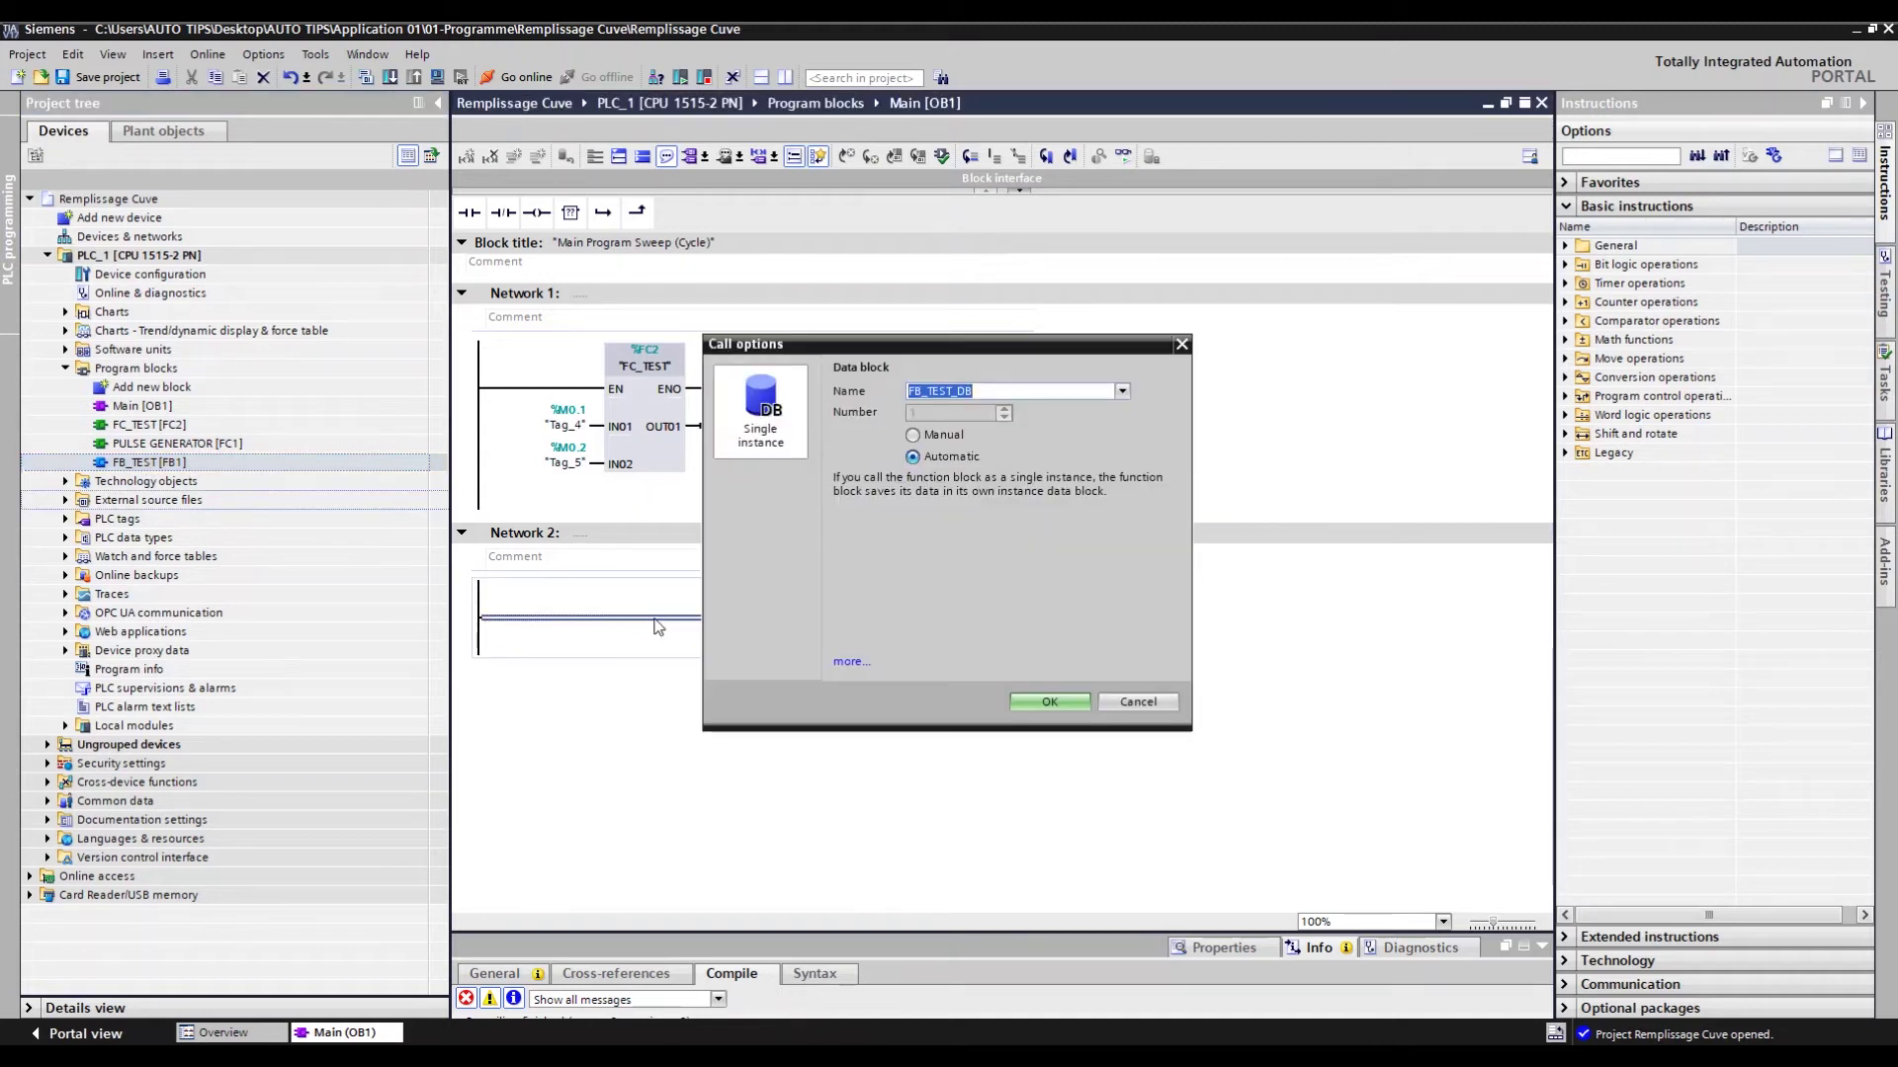
- Confirm FB_TEST_DB, wire FB_TEST to %M1.1, %M1.2, %M1.3, and compile Main
click(1046, 699)
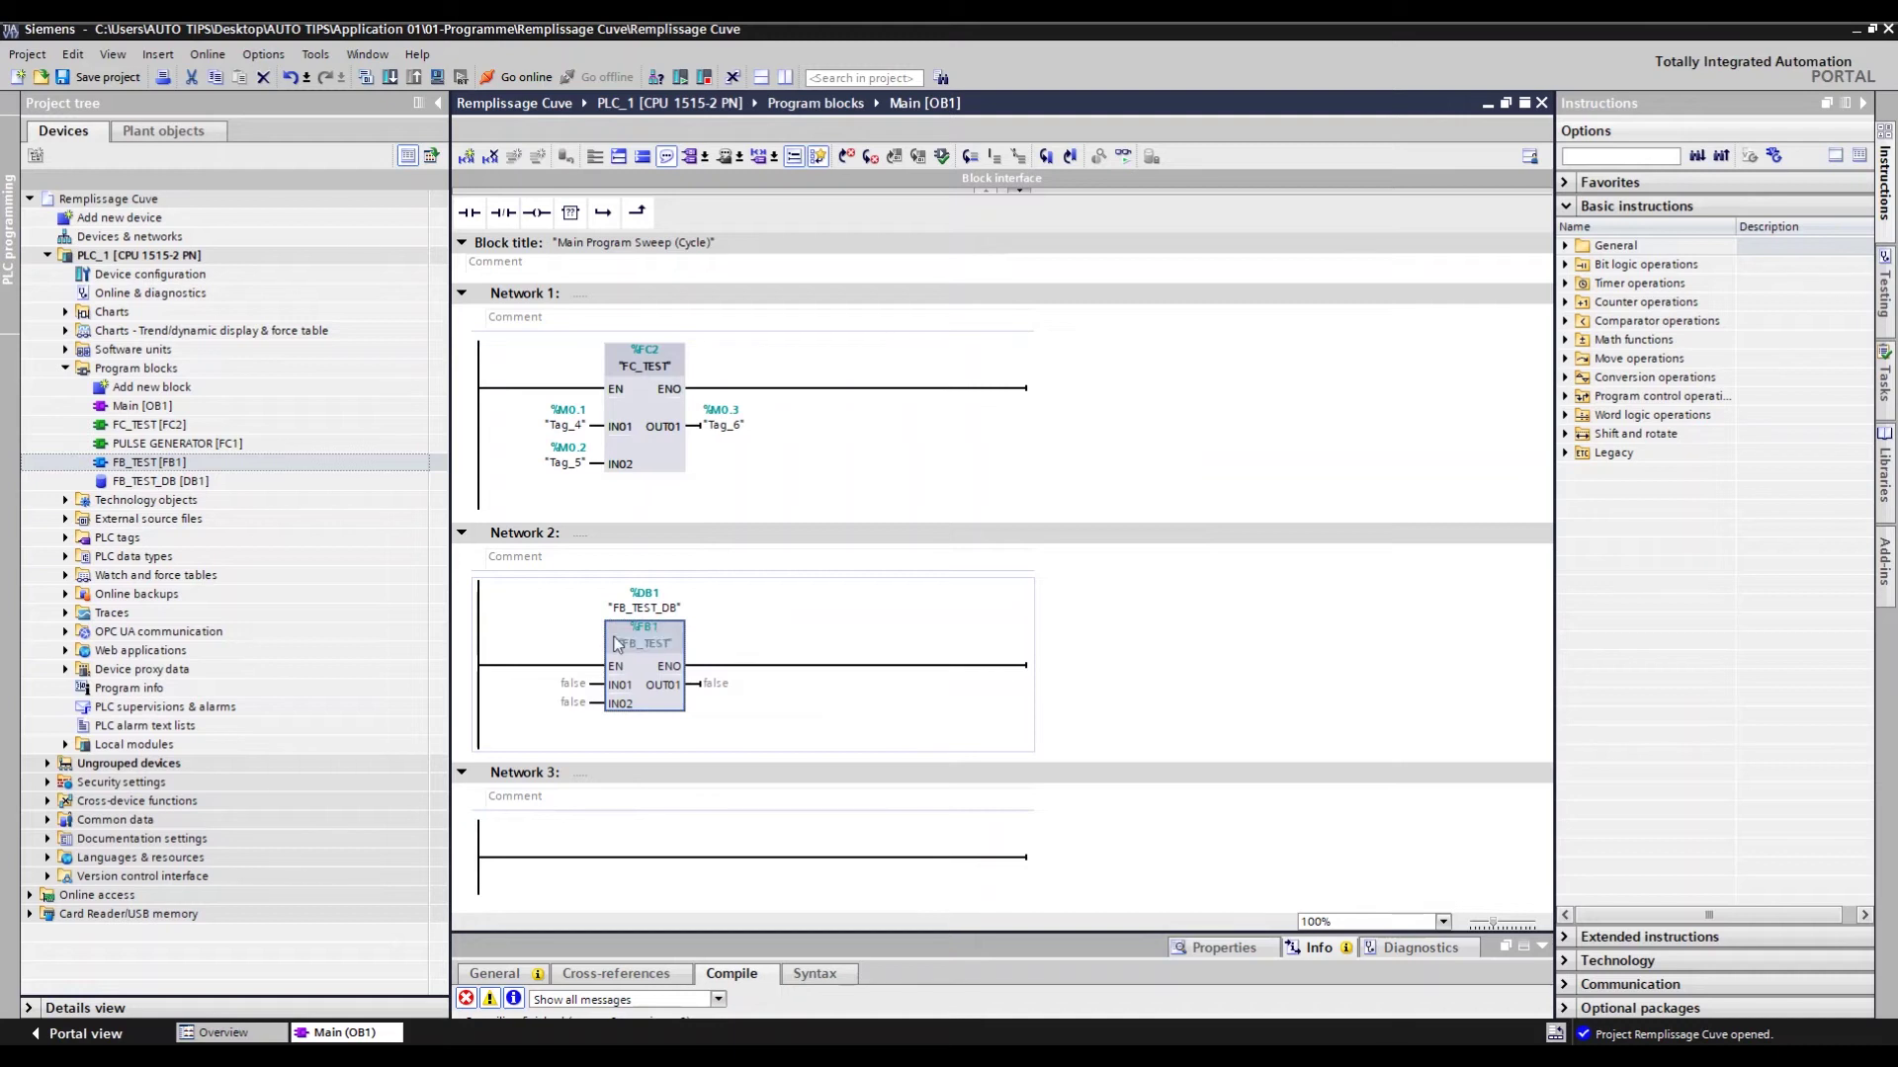
double_click(572, 683)
text(m)
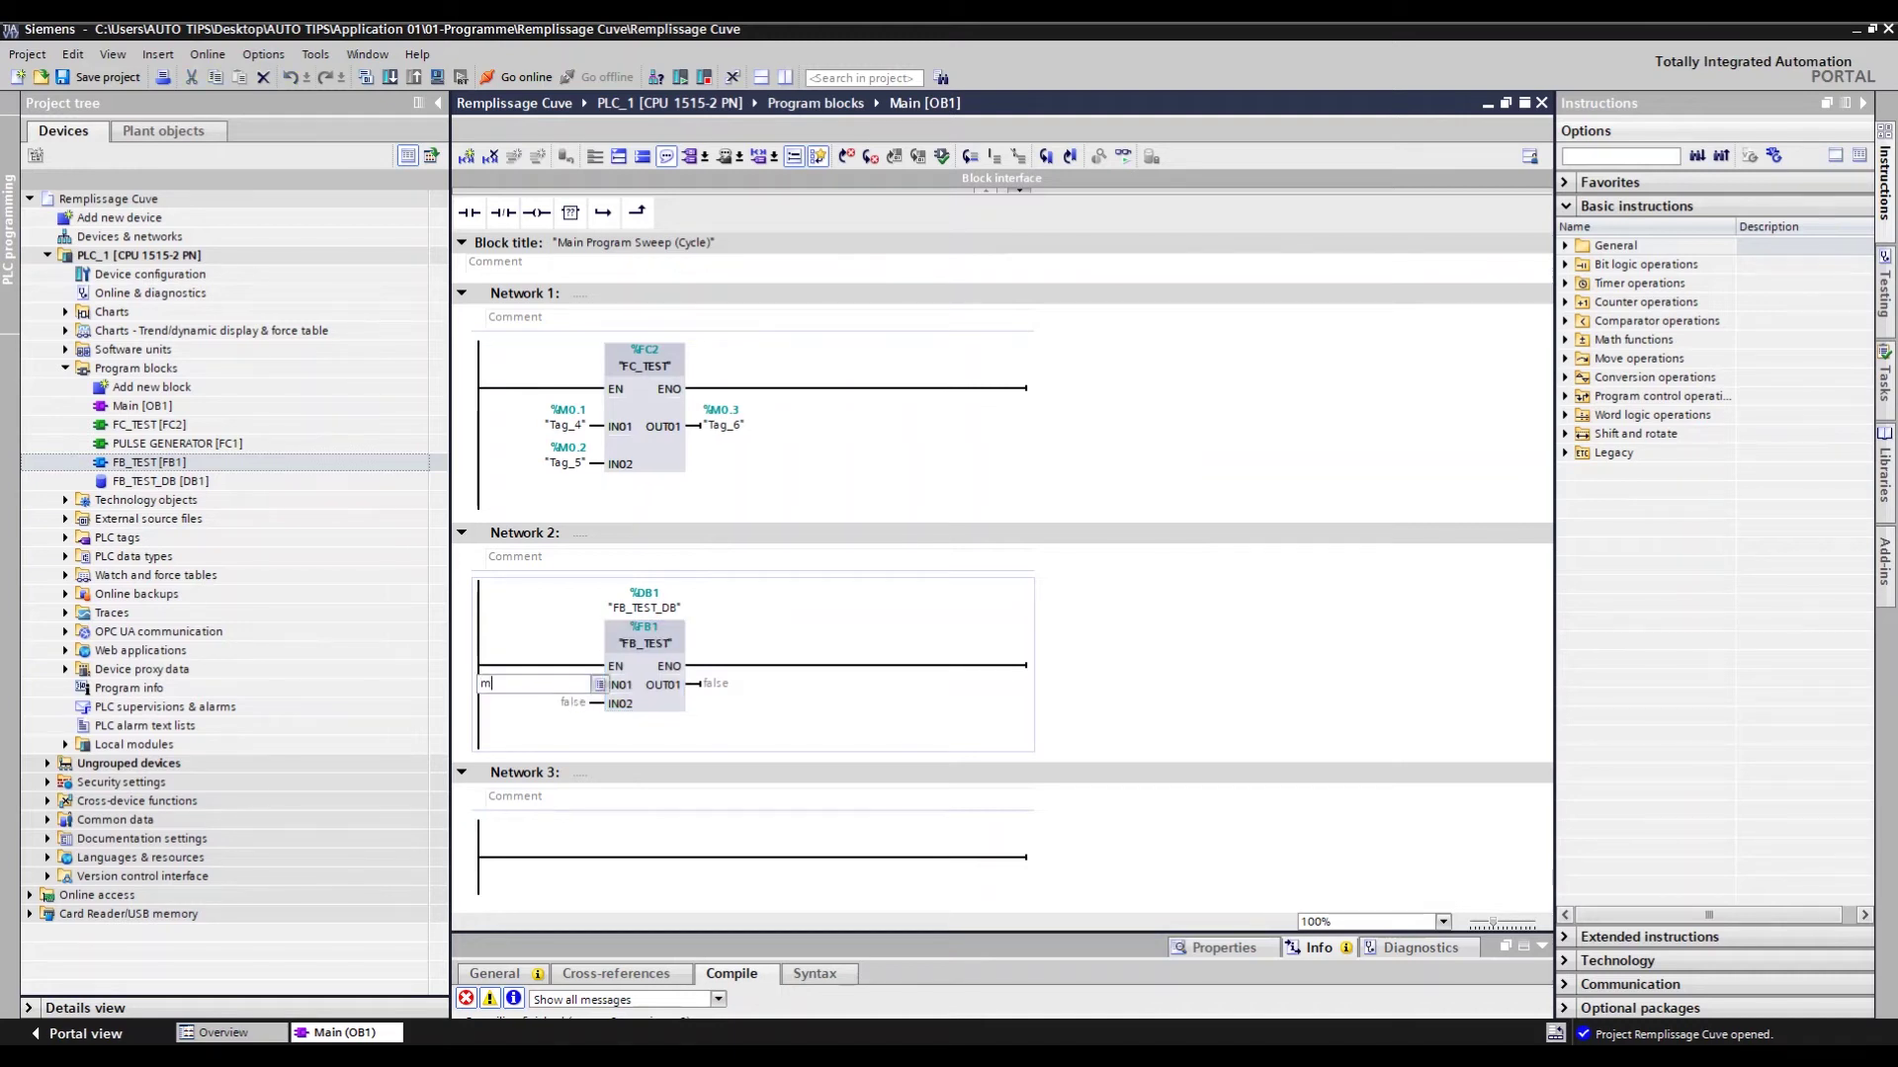
text(.0)
key(Return)
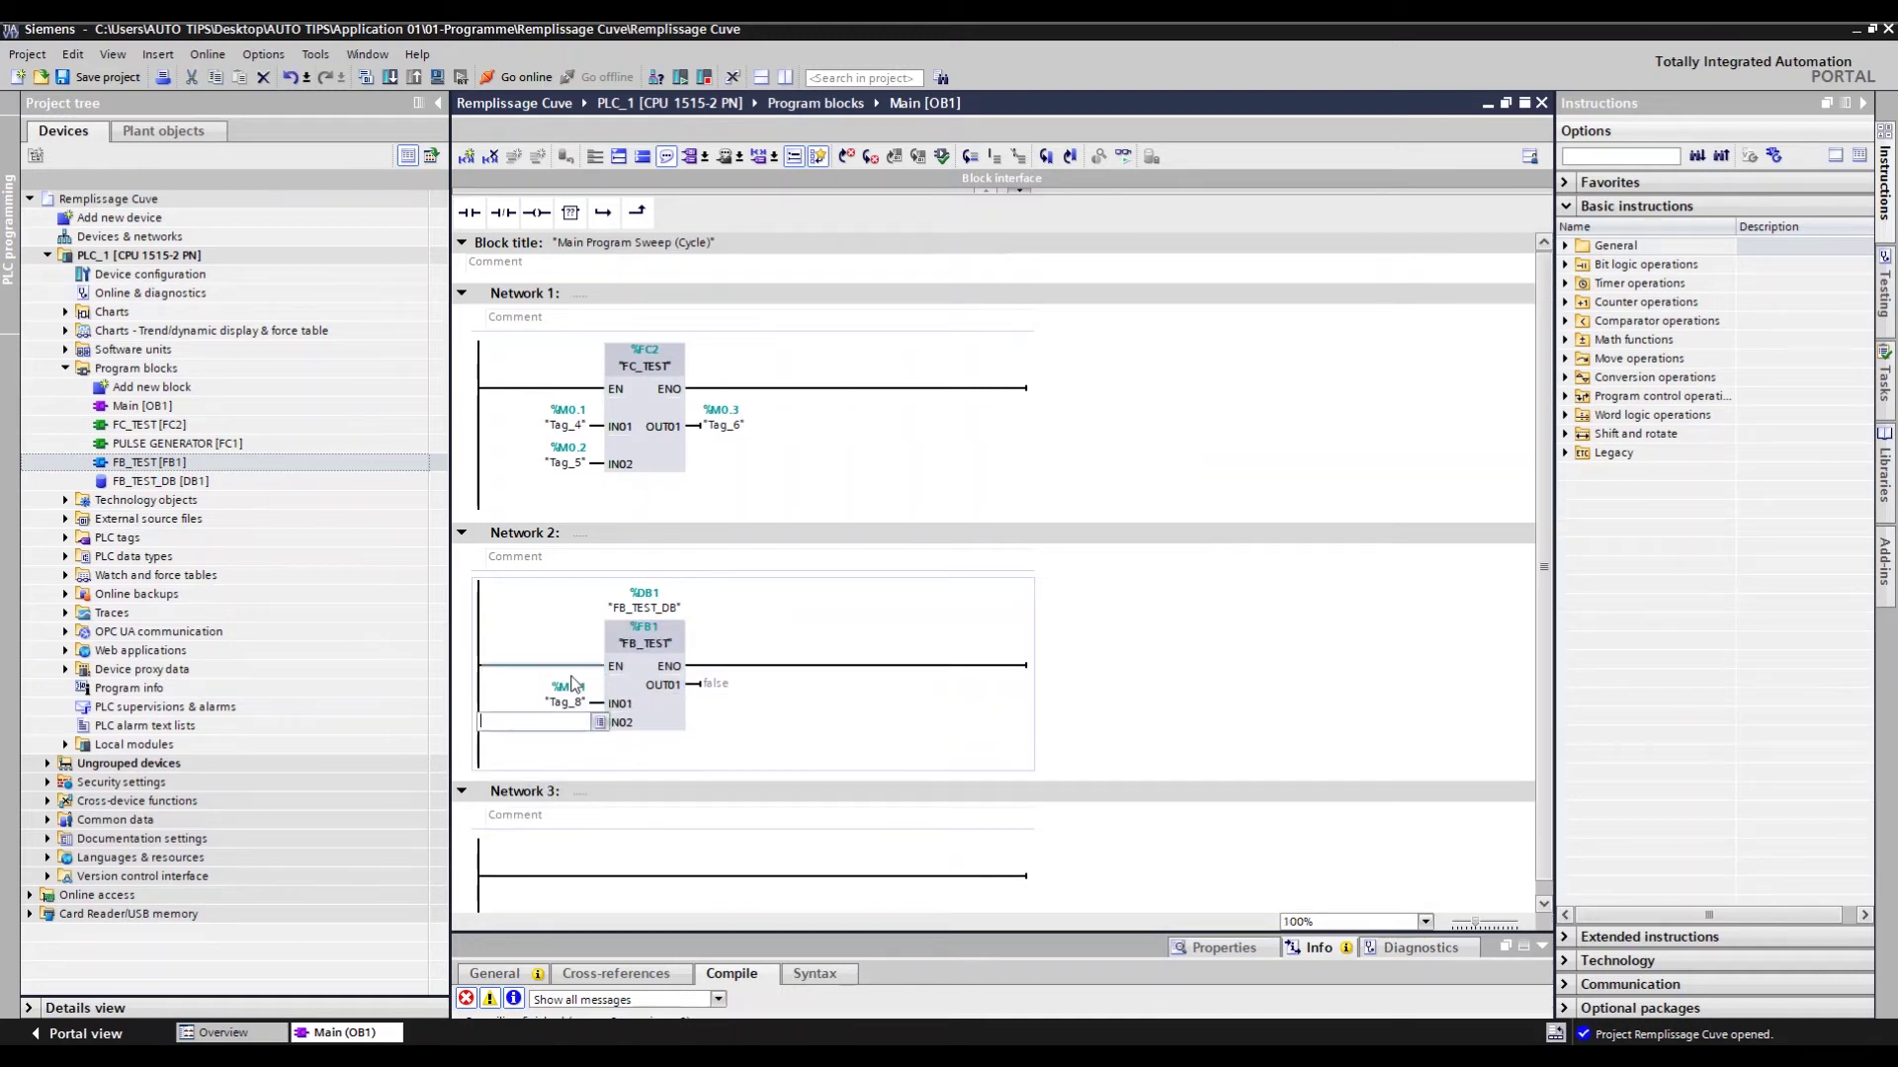
text(m.2)
key(Return)
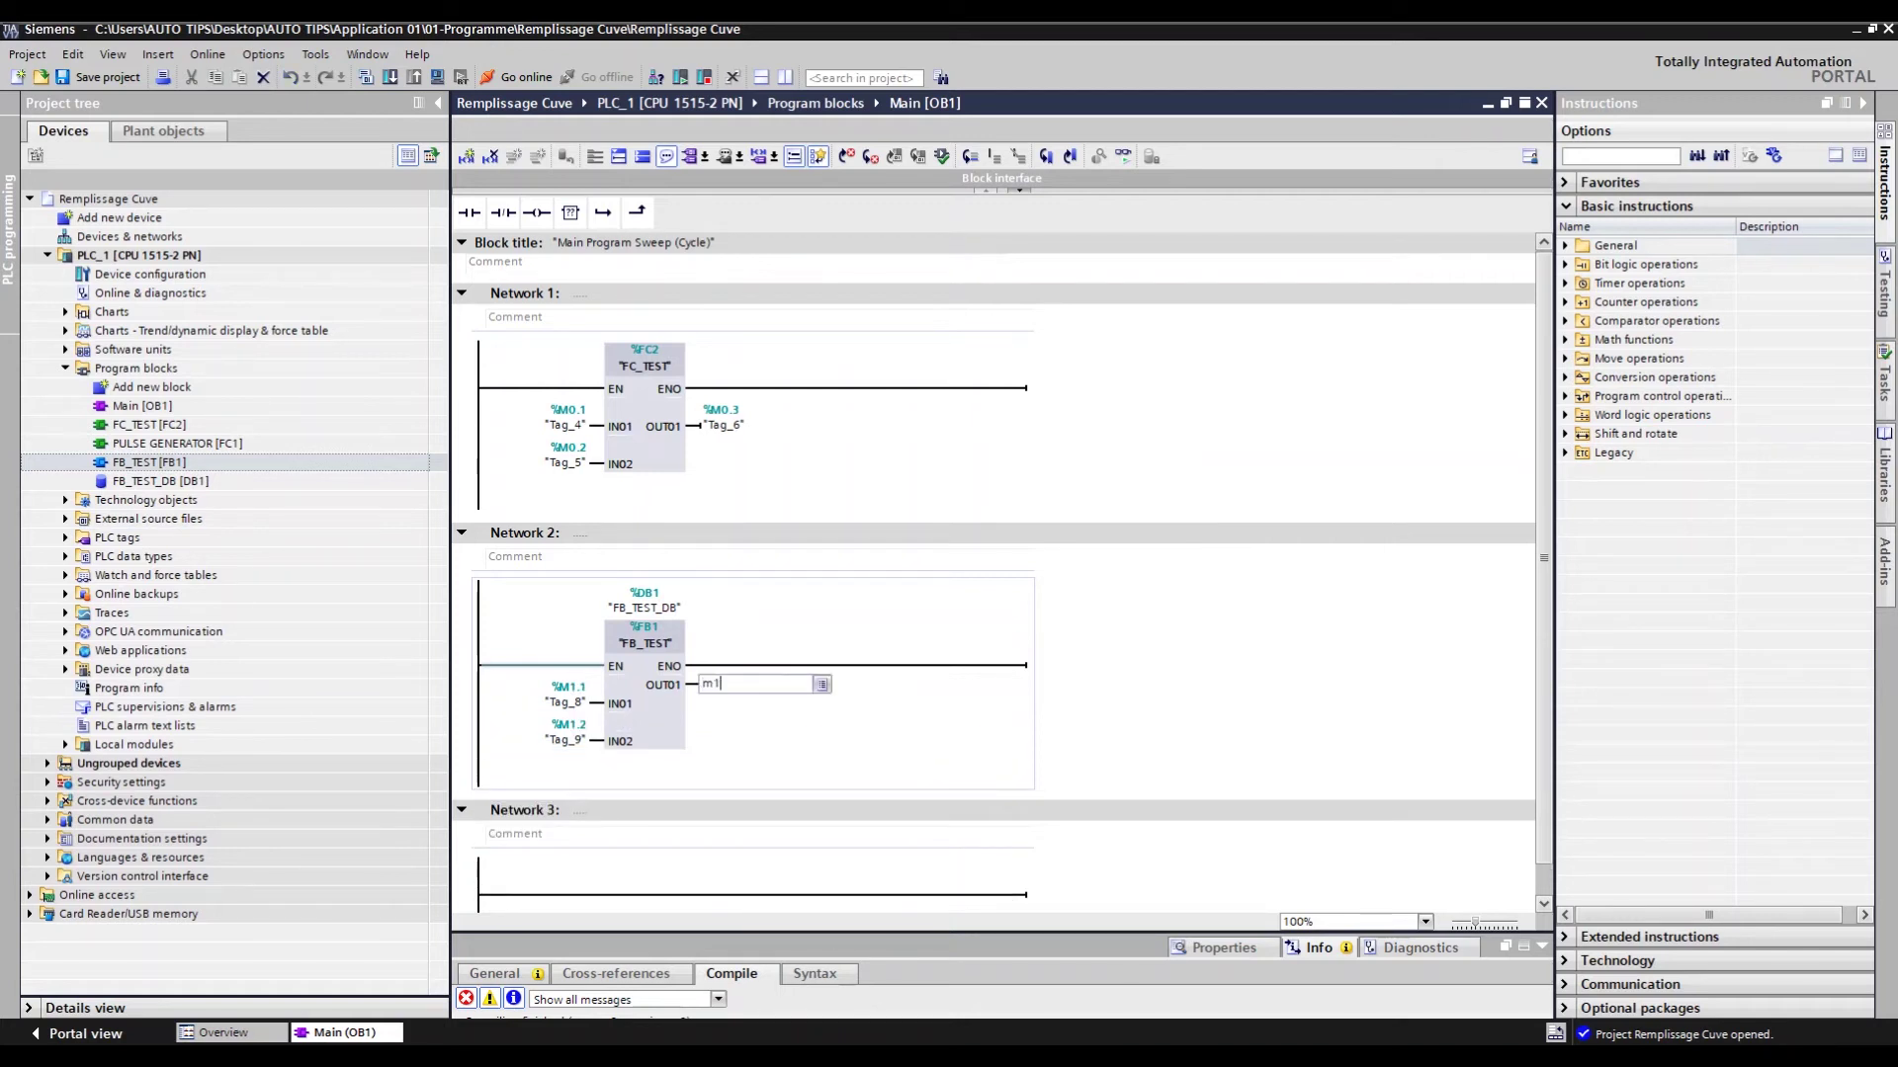
key(Return)
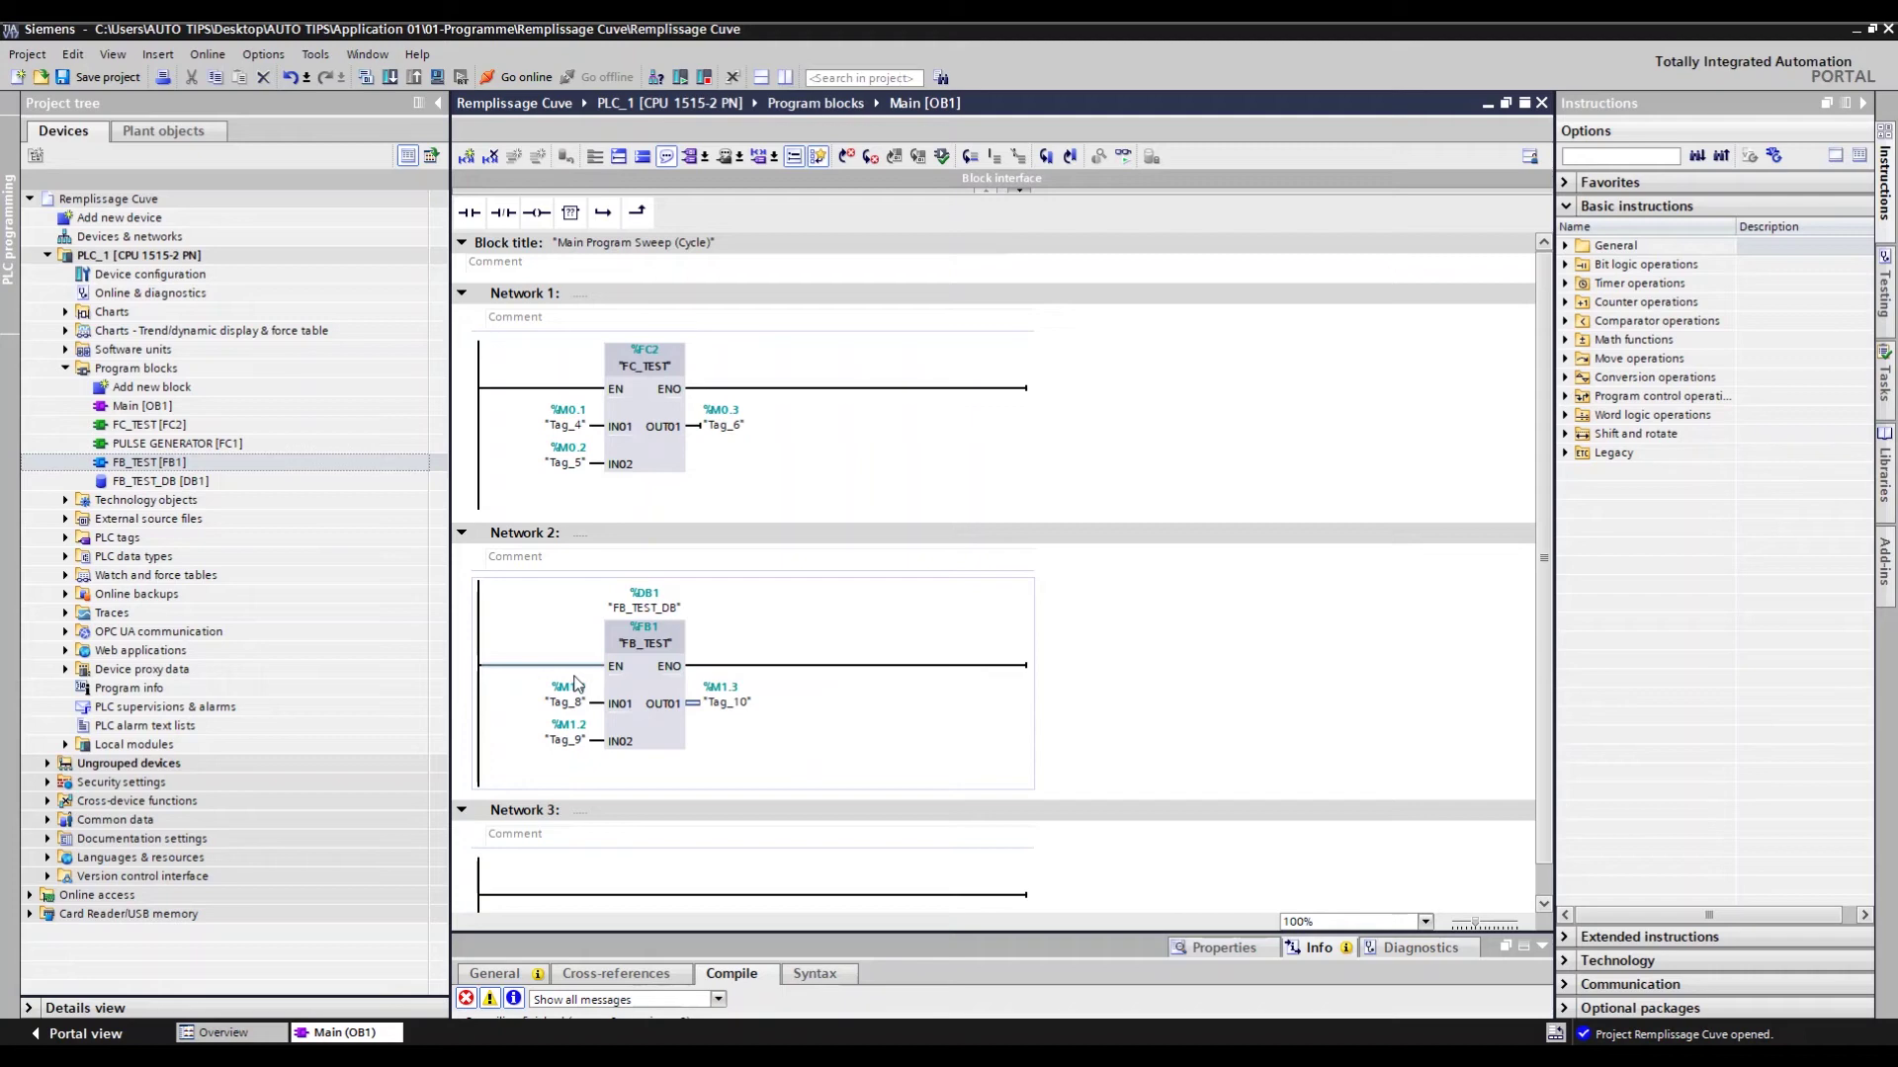
click(365, 77)
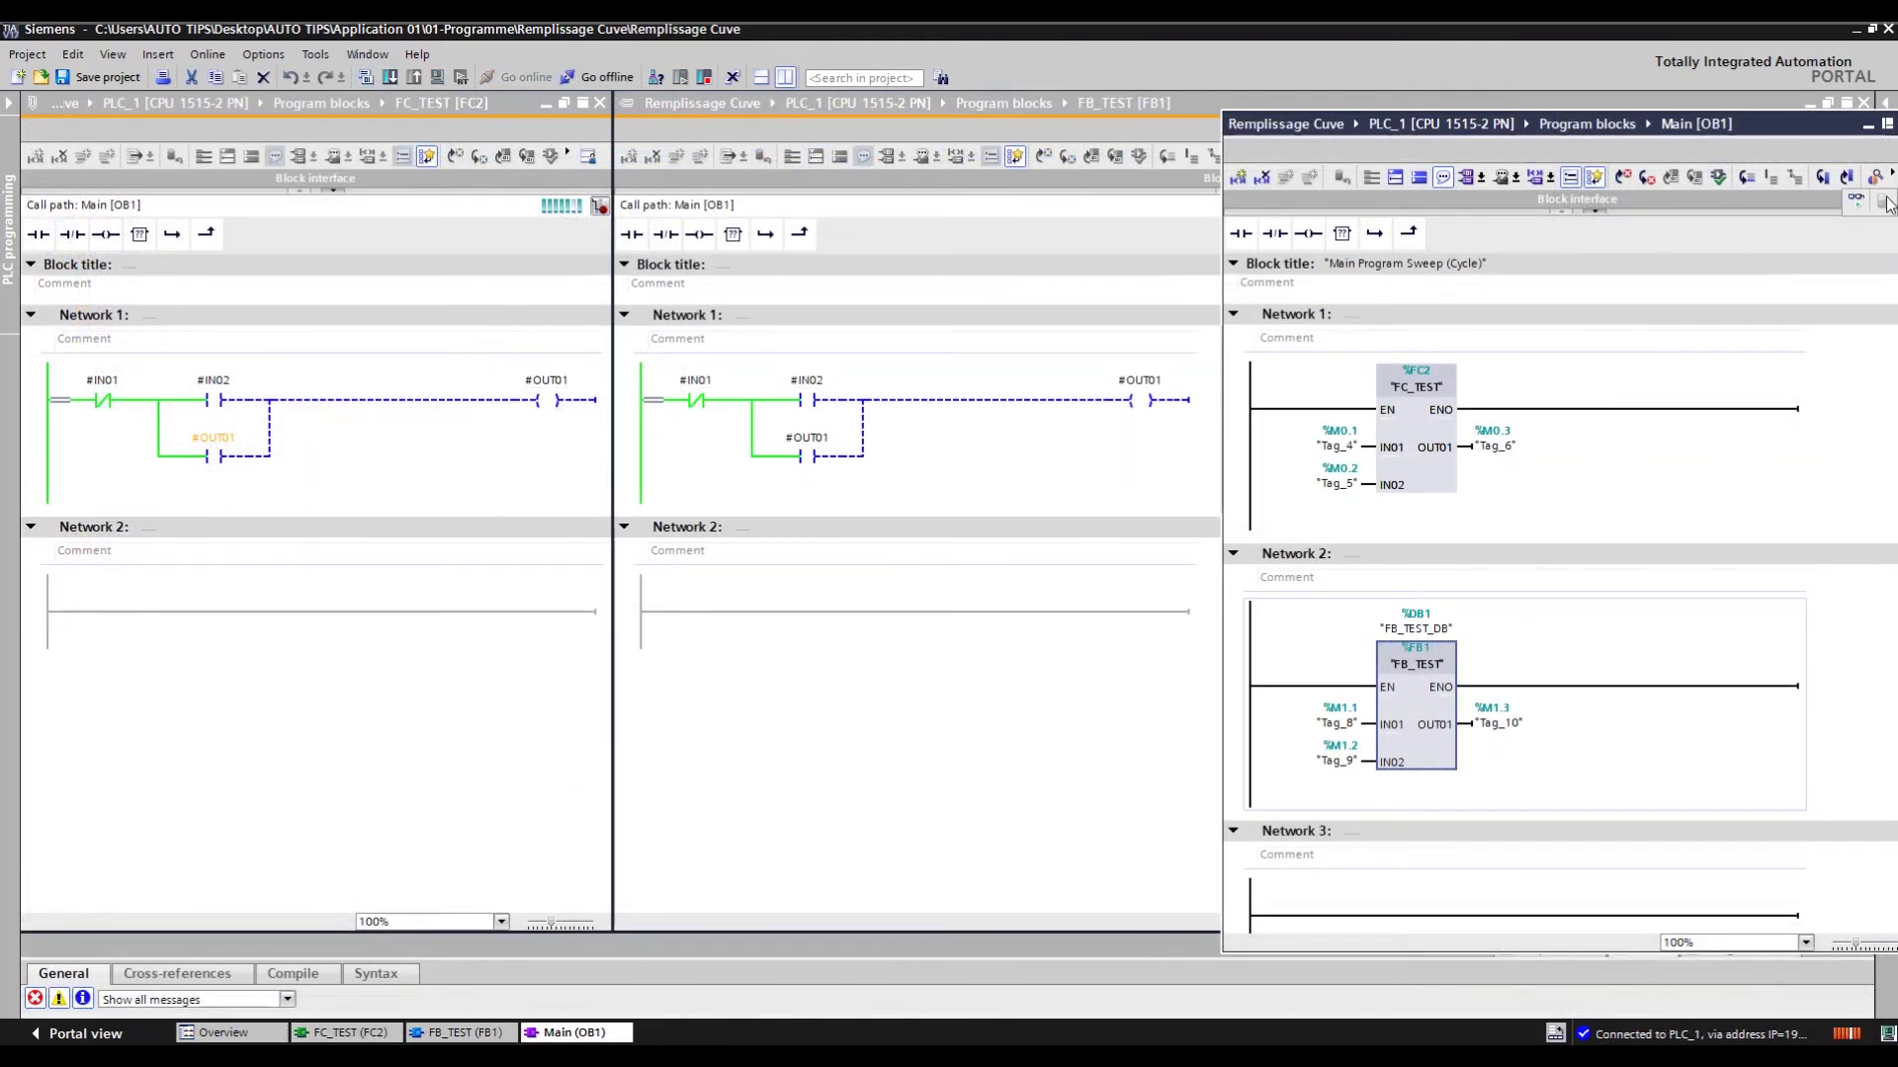
- While monitoring online, toggle Tag_4 to TRUE and back to FALSE
scroll(1634, 299, down, 1)
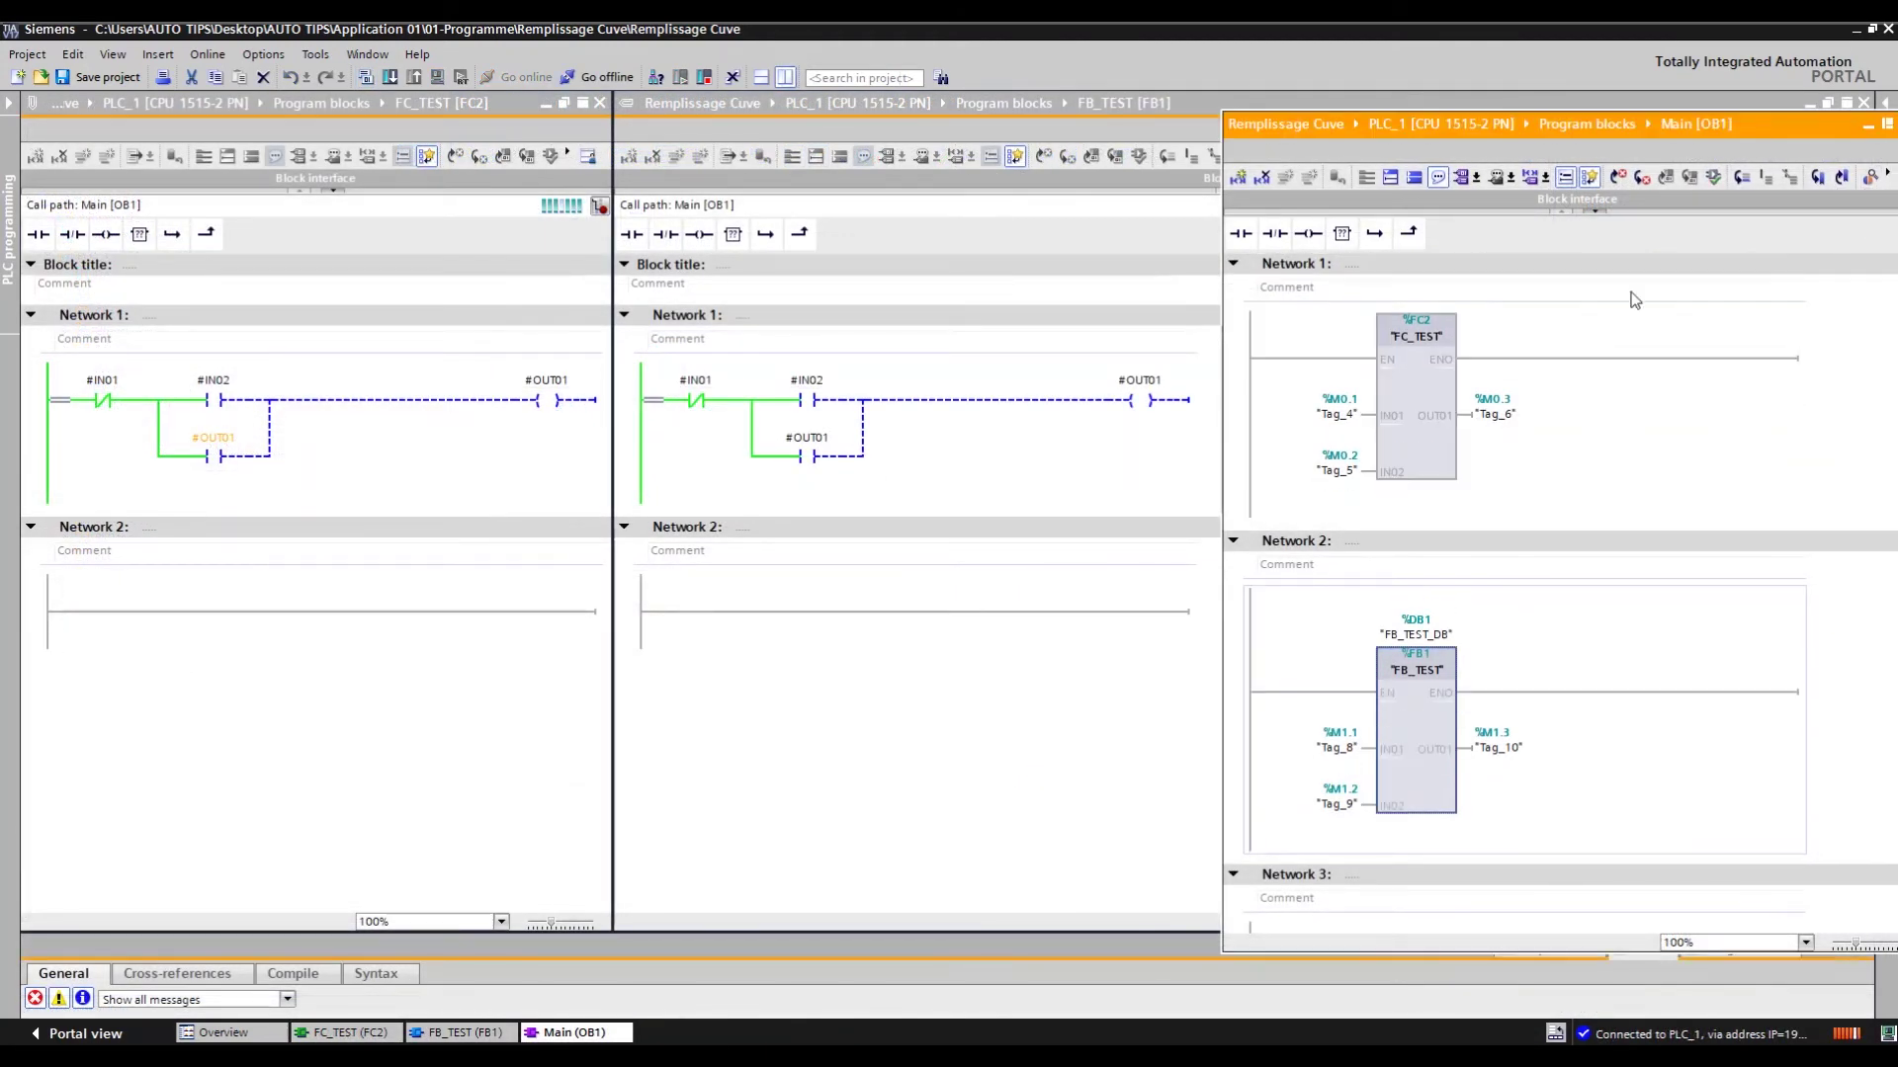
double_click(1337, 392)
click(964, 567)
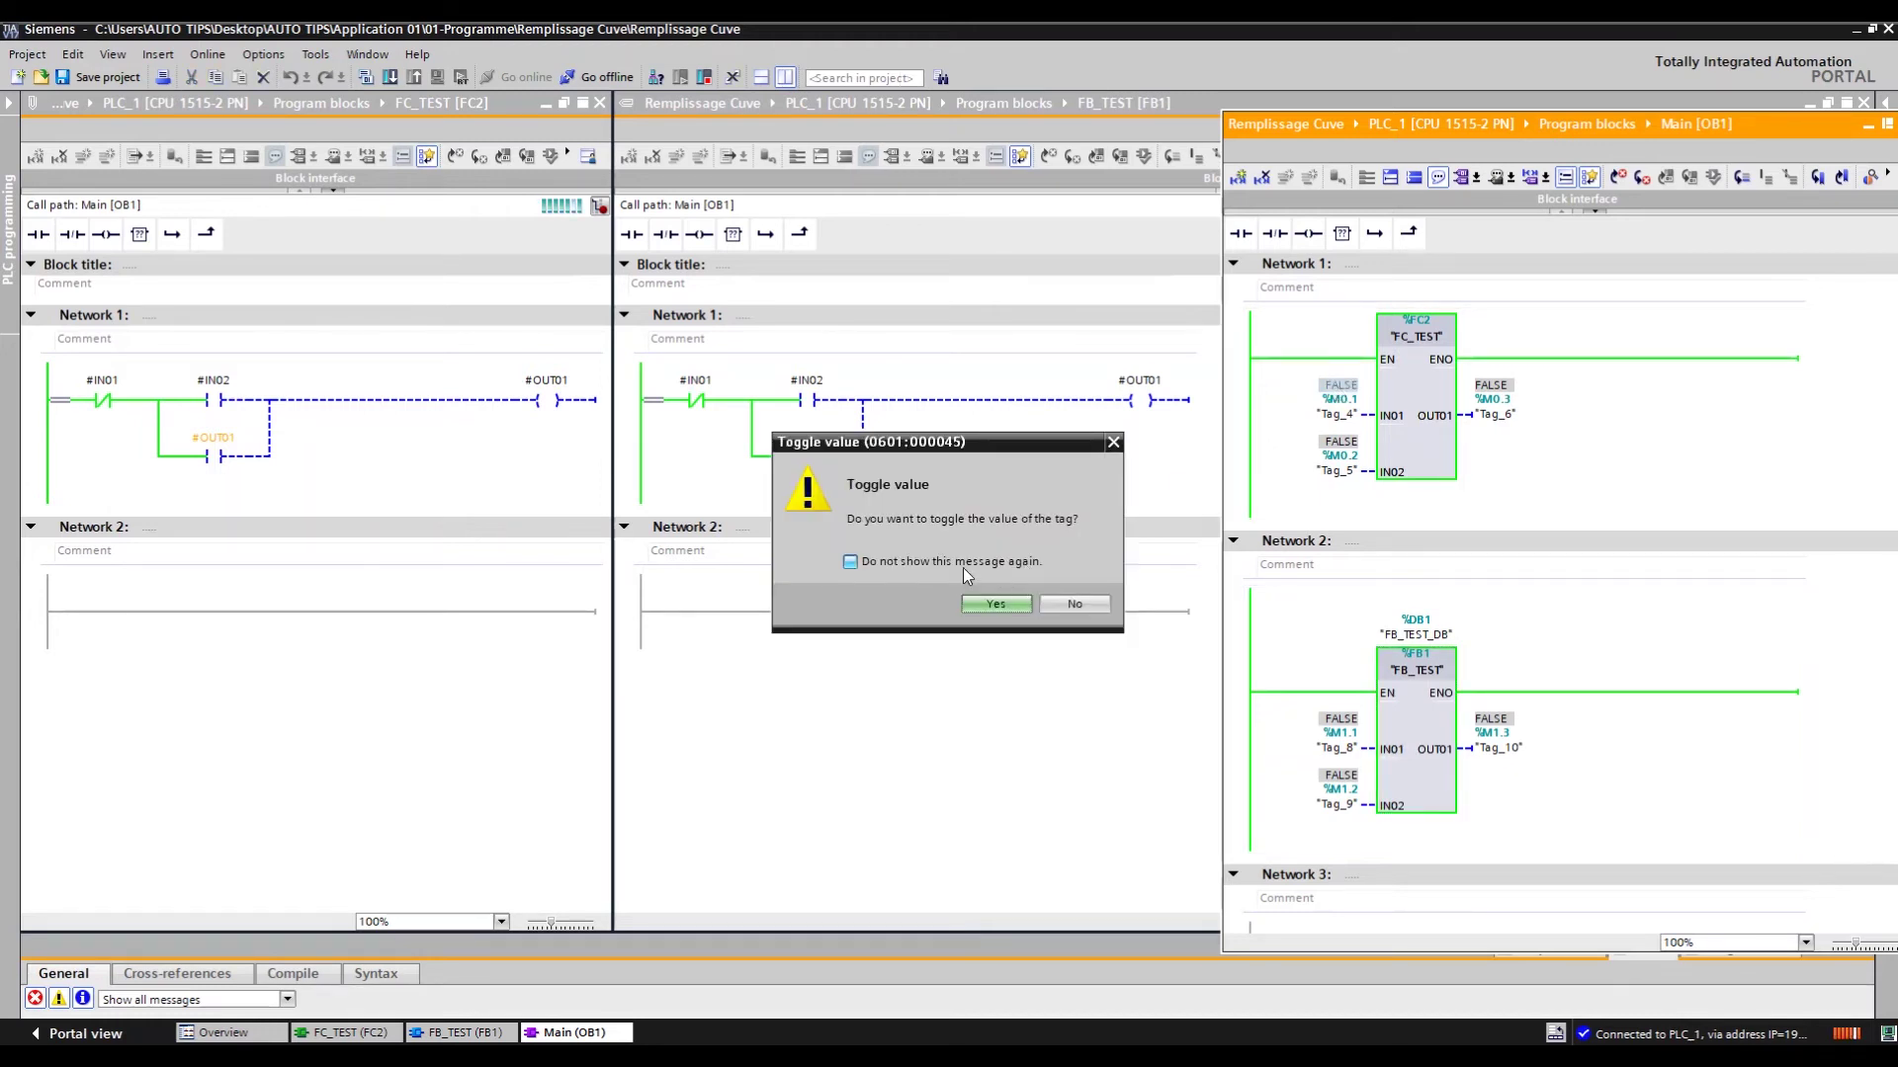
click(988, 605)
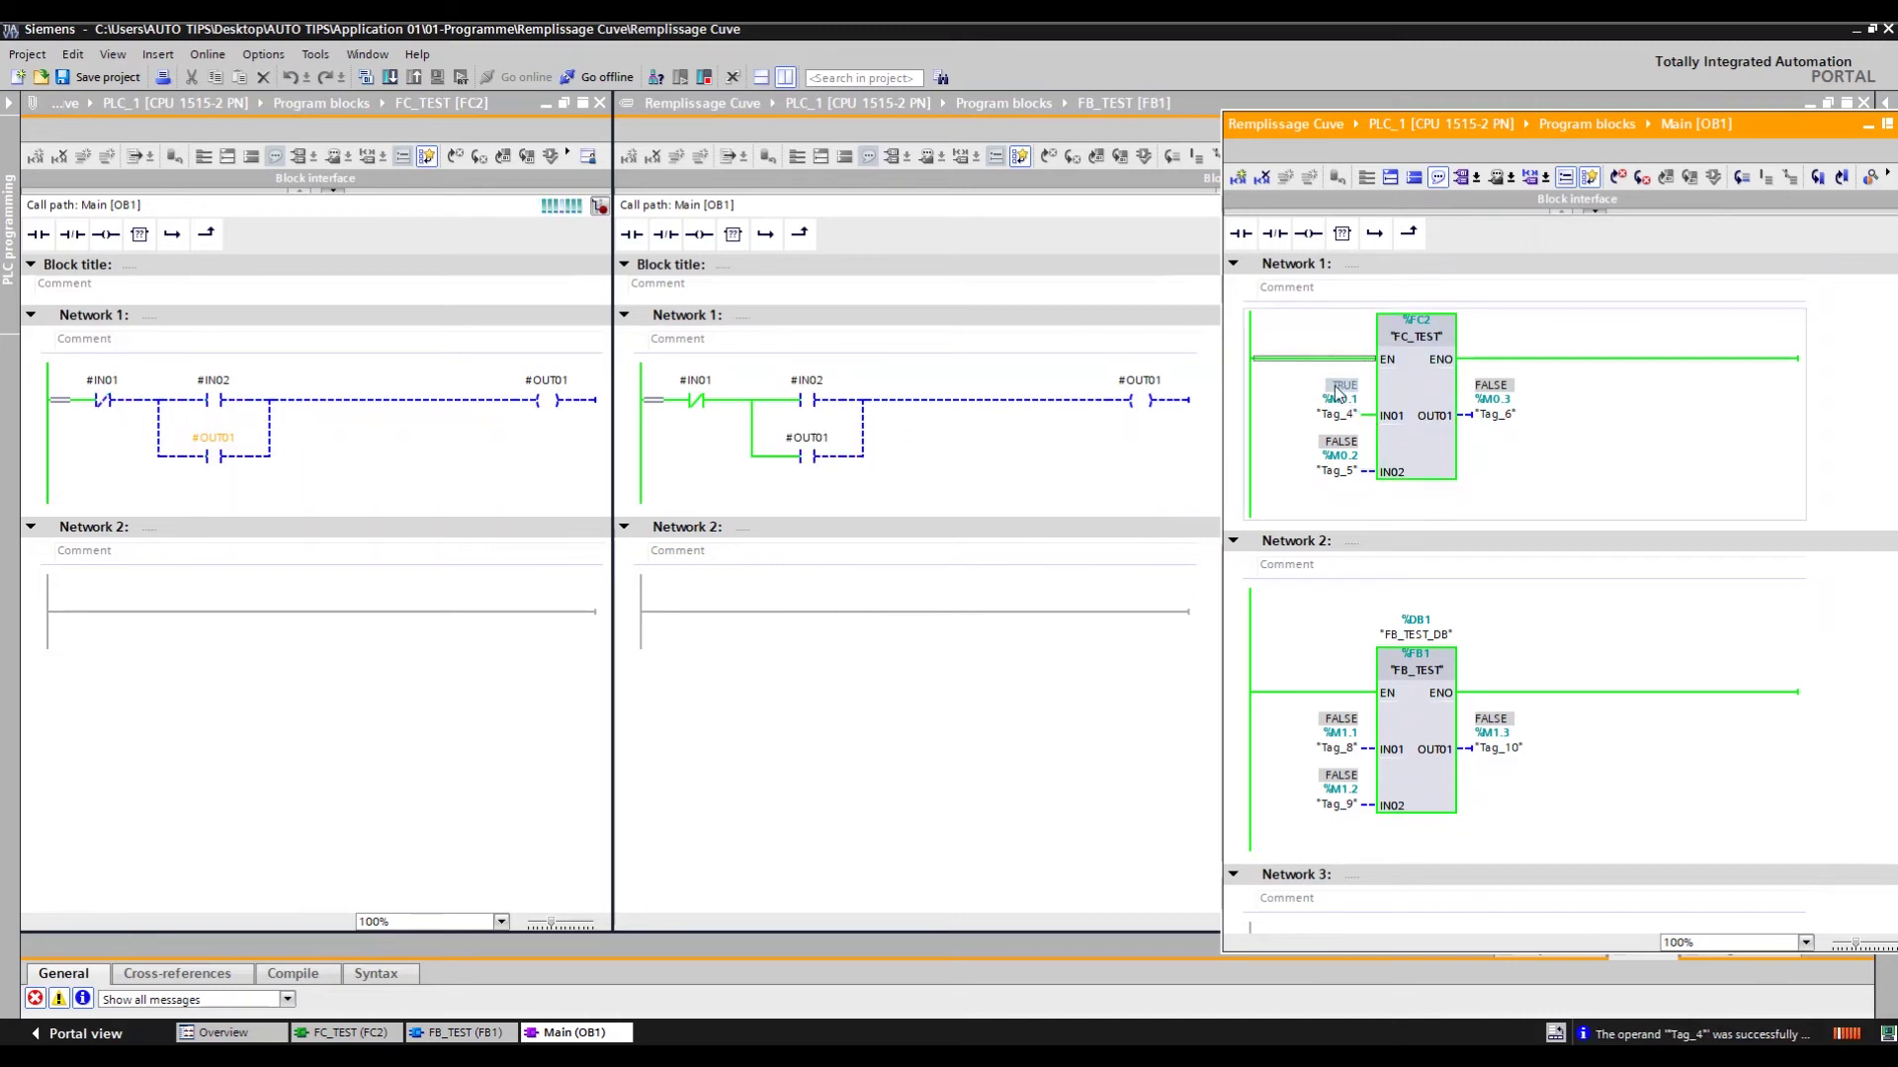
key(ctrl+F3)
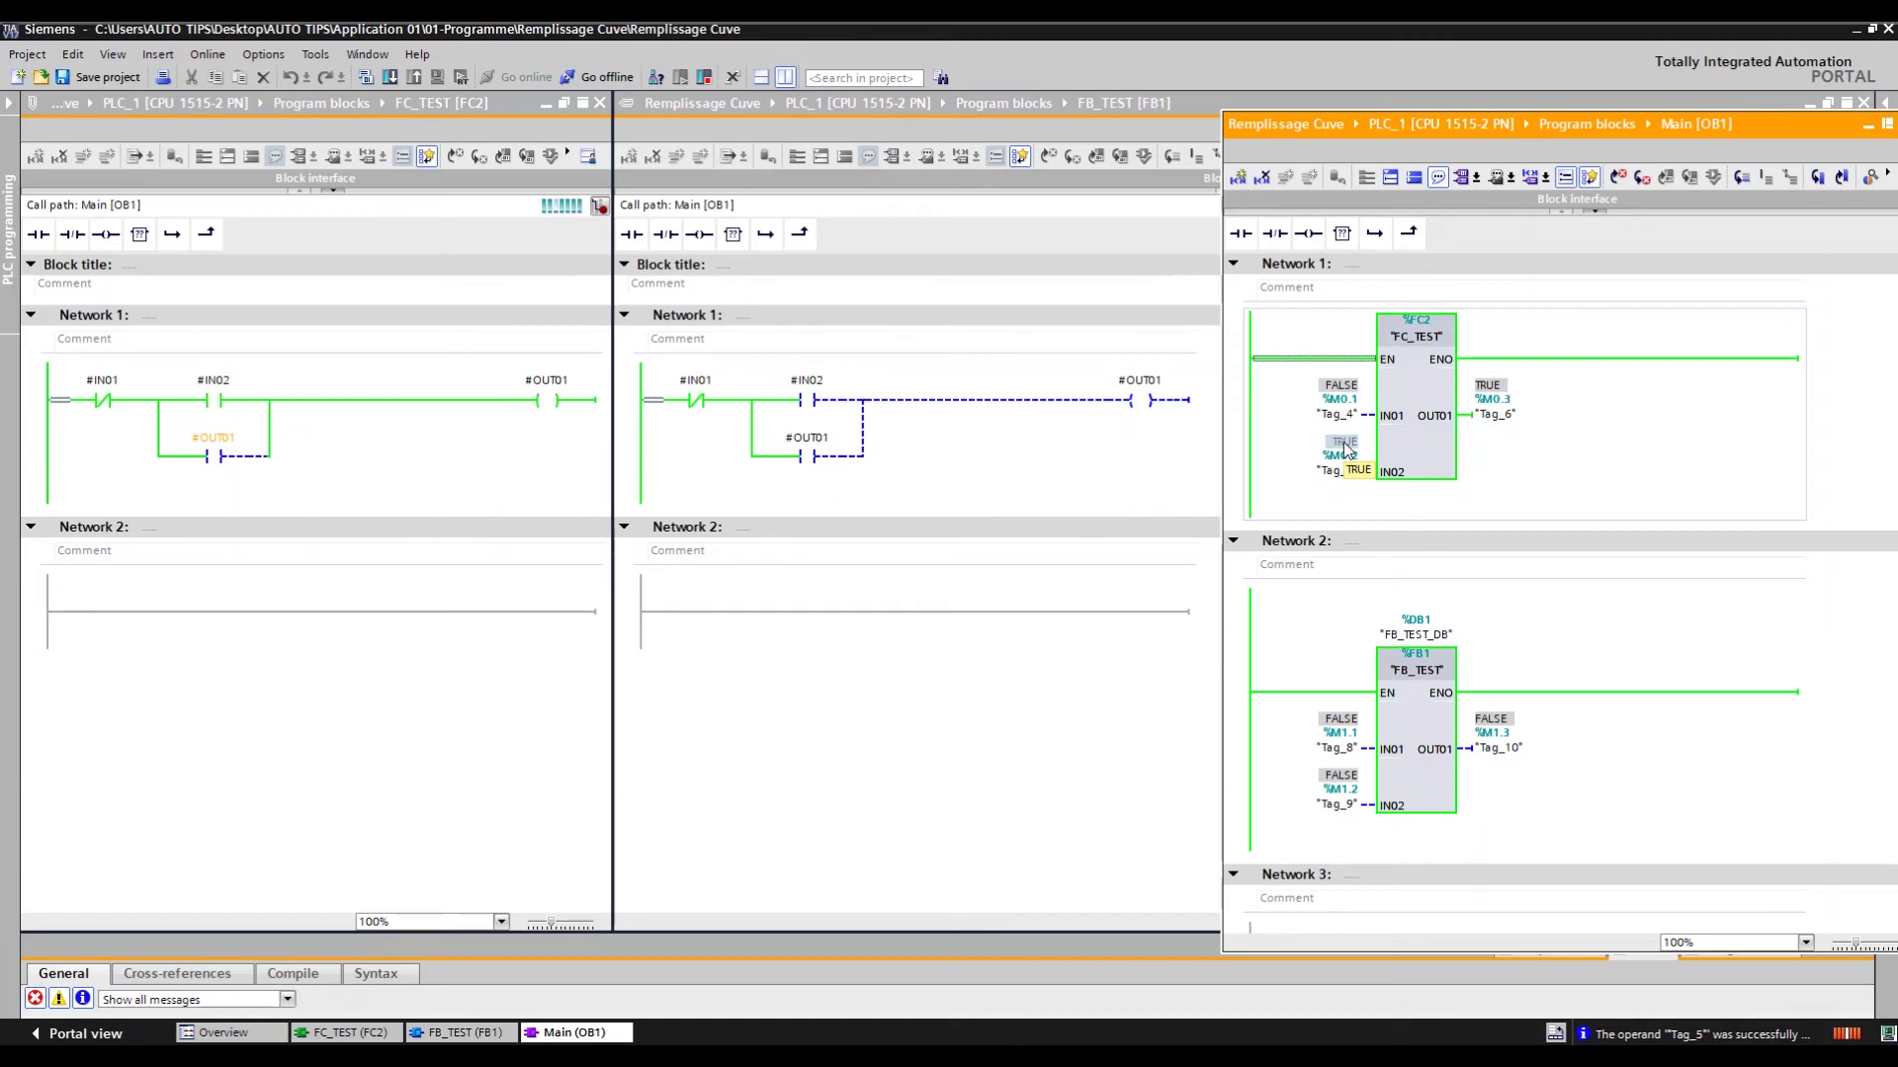
- Toggle Tag_5 back to FALSE, inspect FC_TEST's output, and select Tag_9 on FB_TEST
click(560, 400)
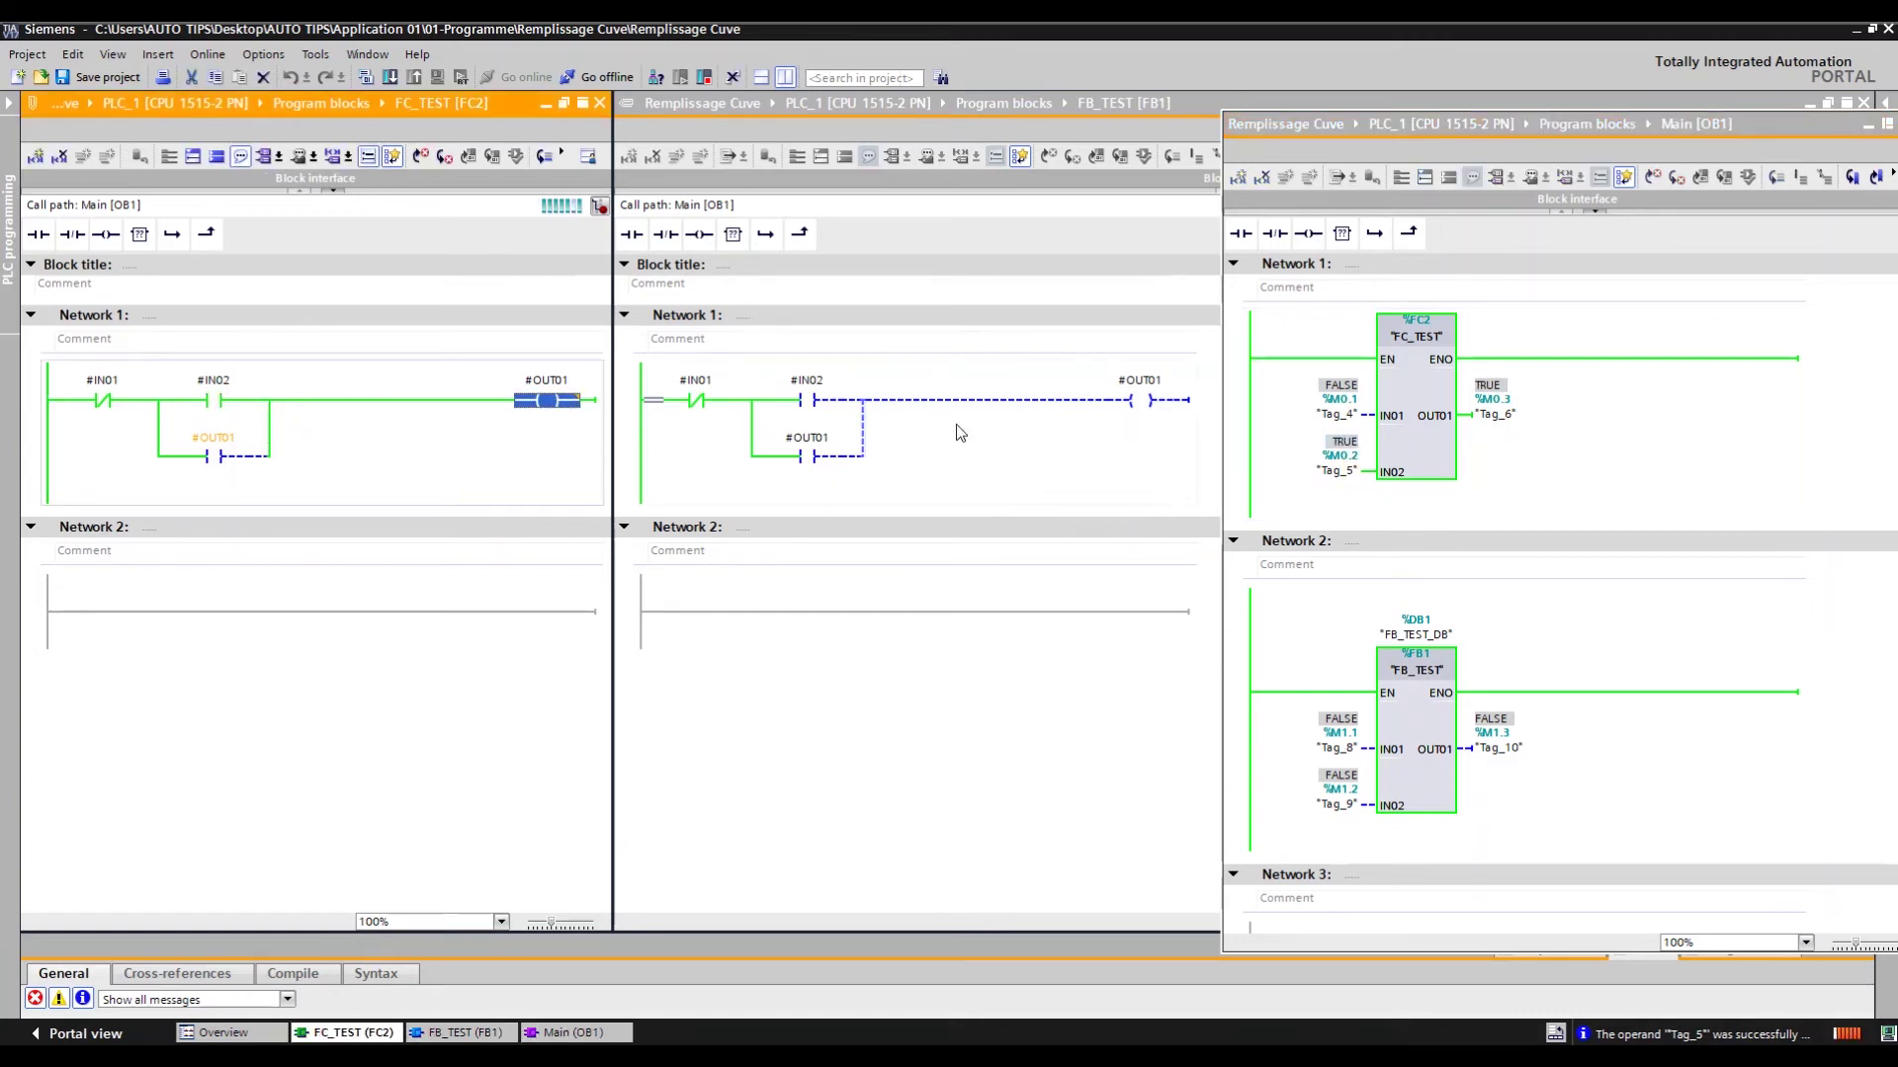
click(1342, 446)
key(ctrl+F3)
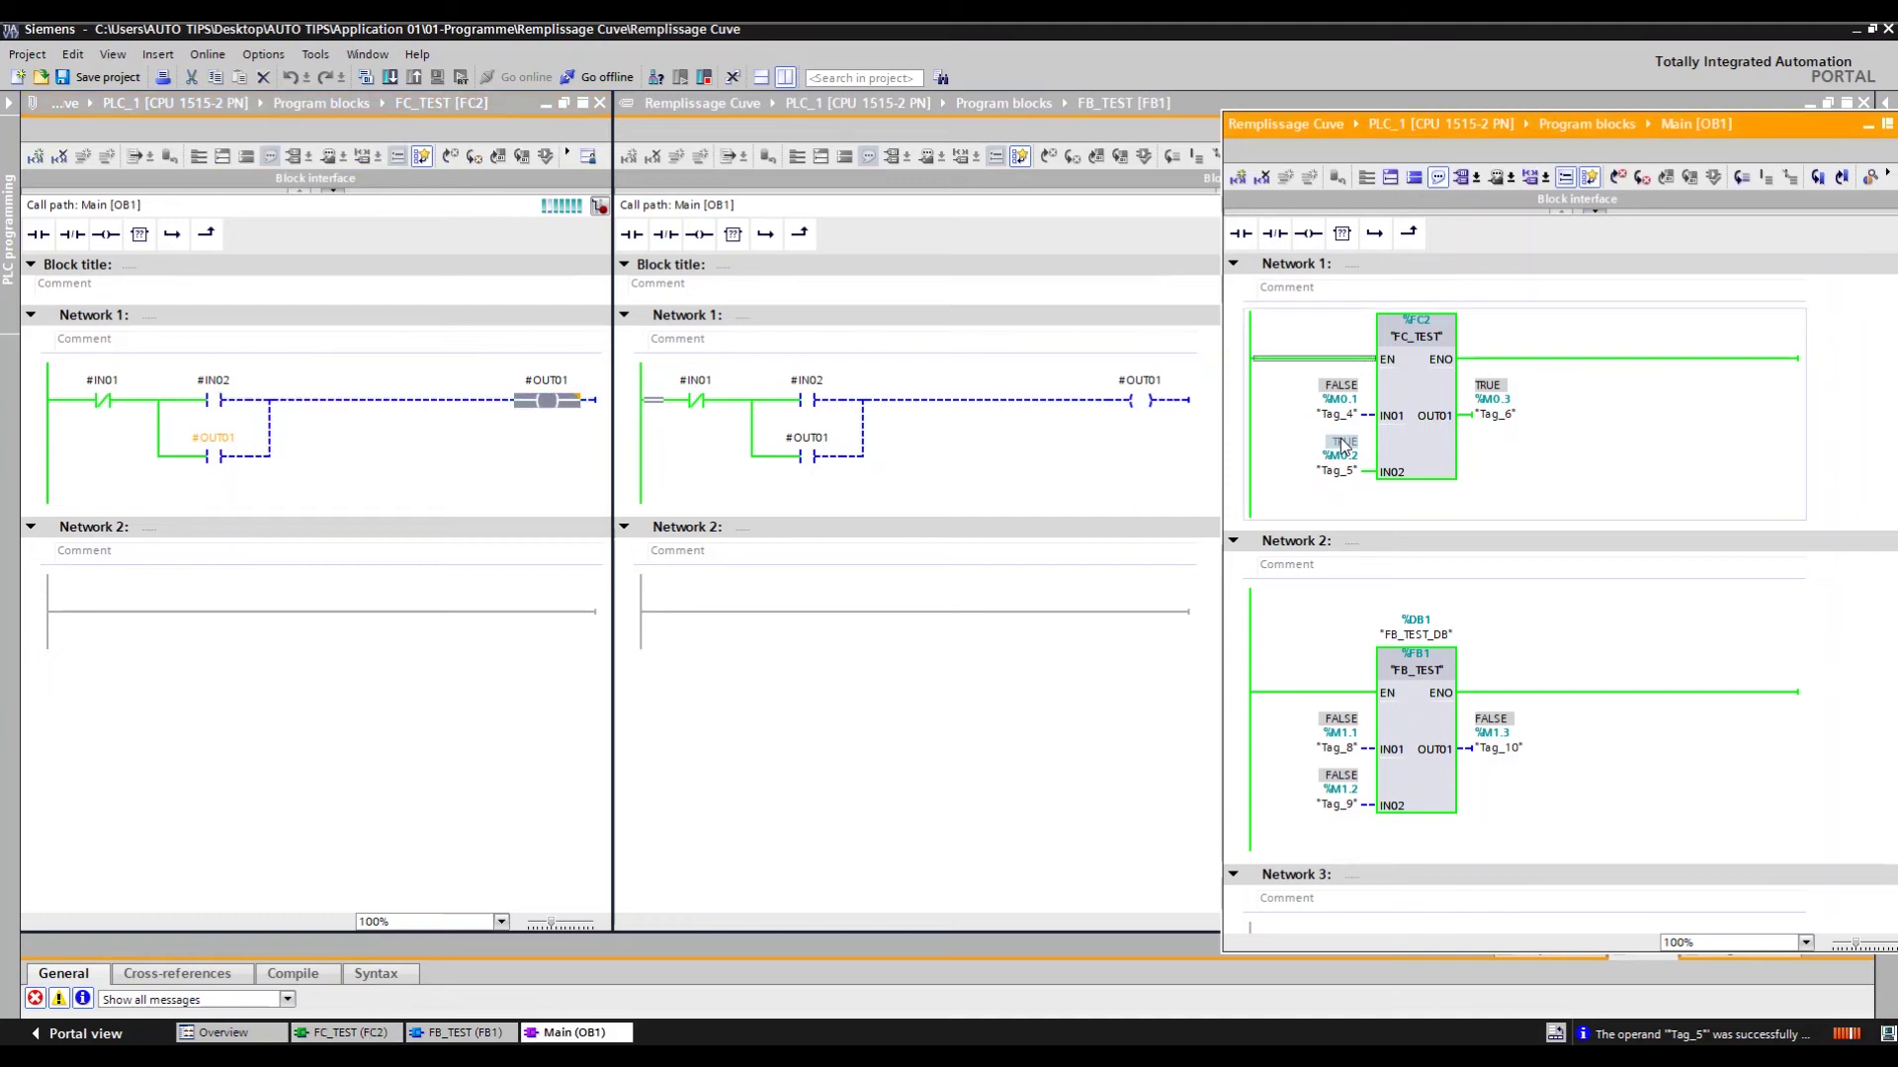
click(482, 473)
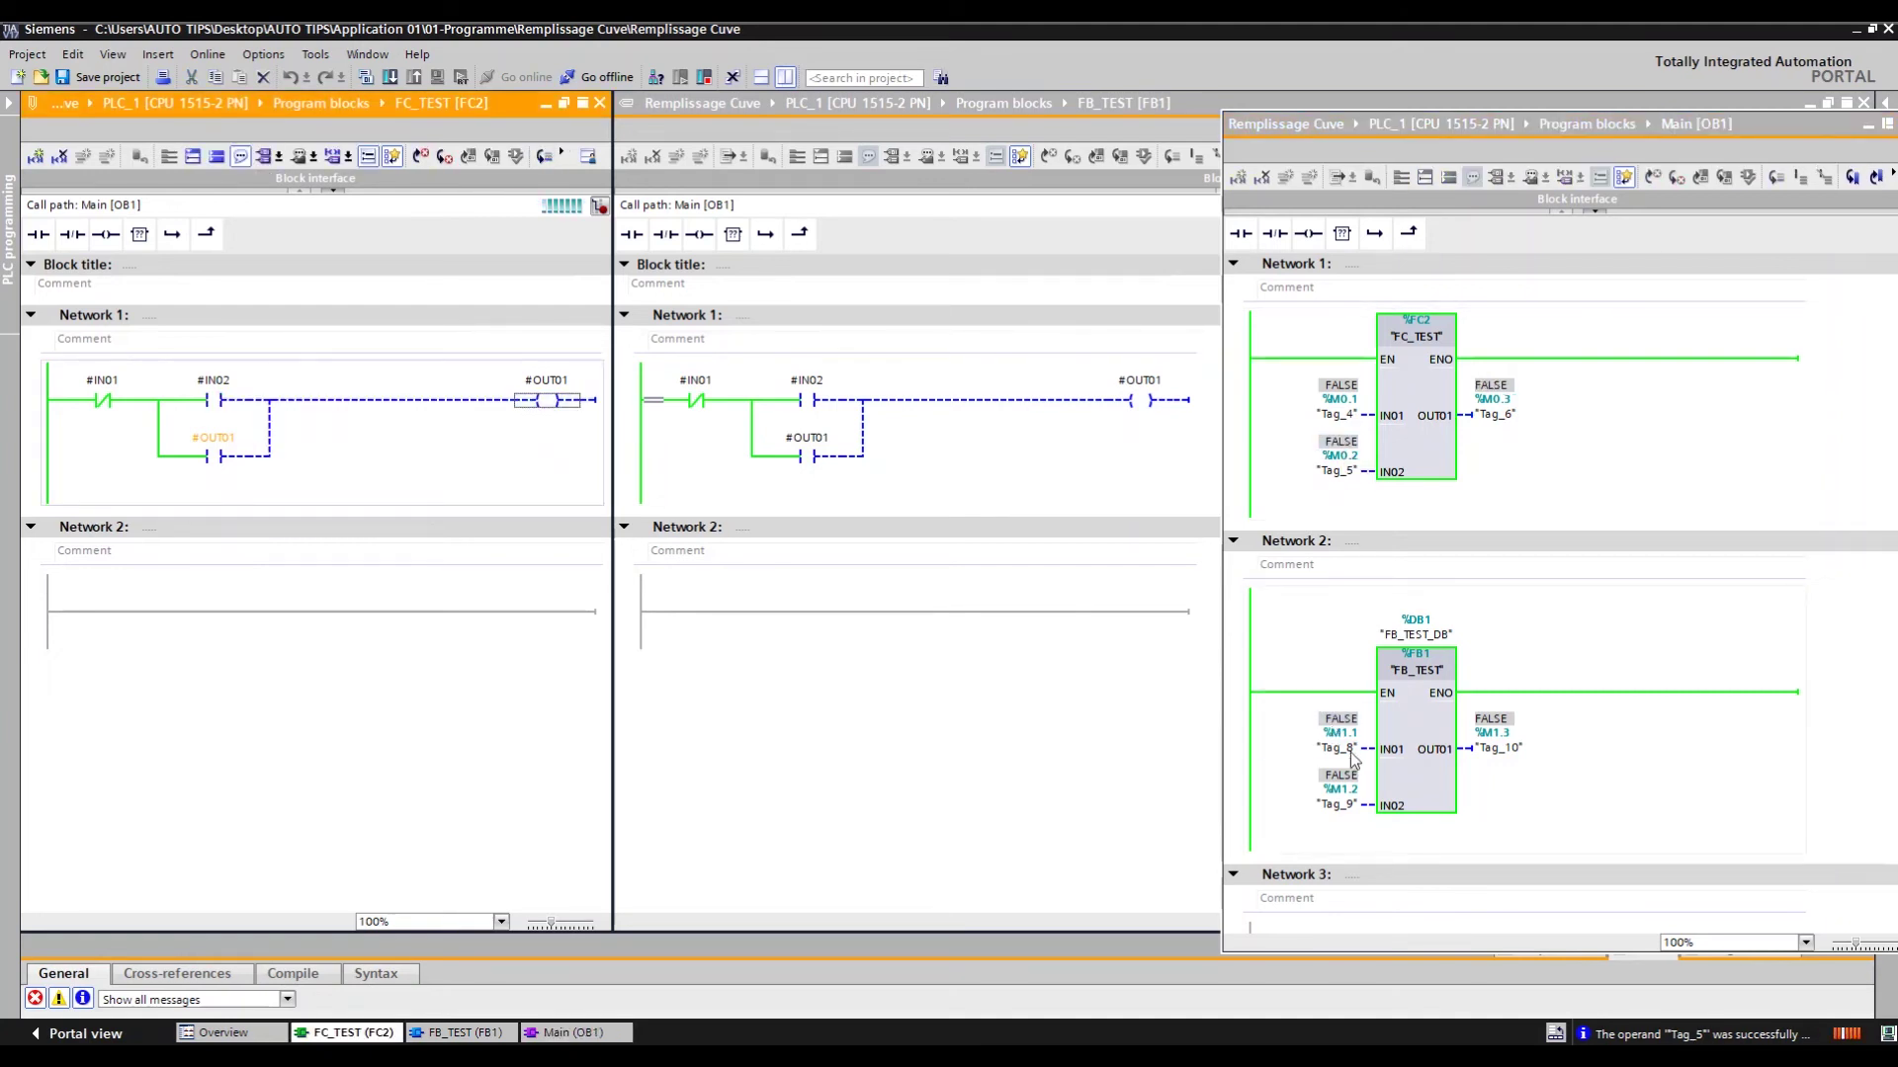
click(1345, 786)
- Set Tag_9 TRUE then FALSE, showing FB_TEST's output Tag_10 stays TRUE
key(ctrl+F2)
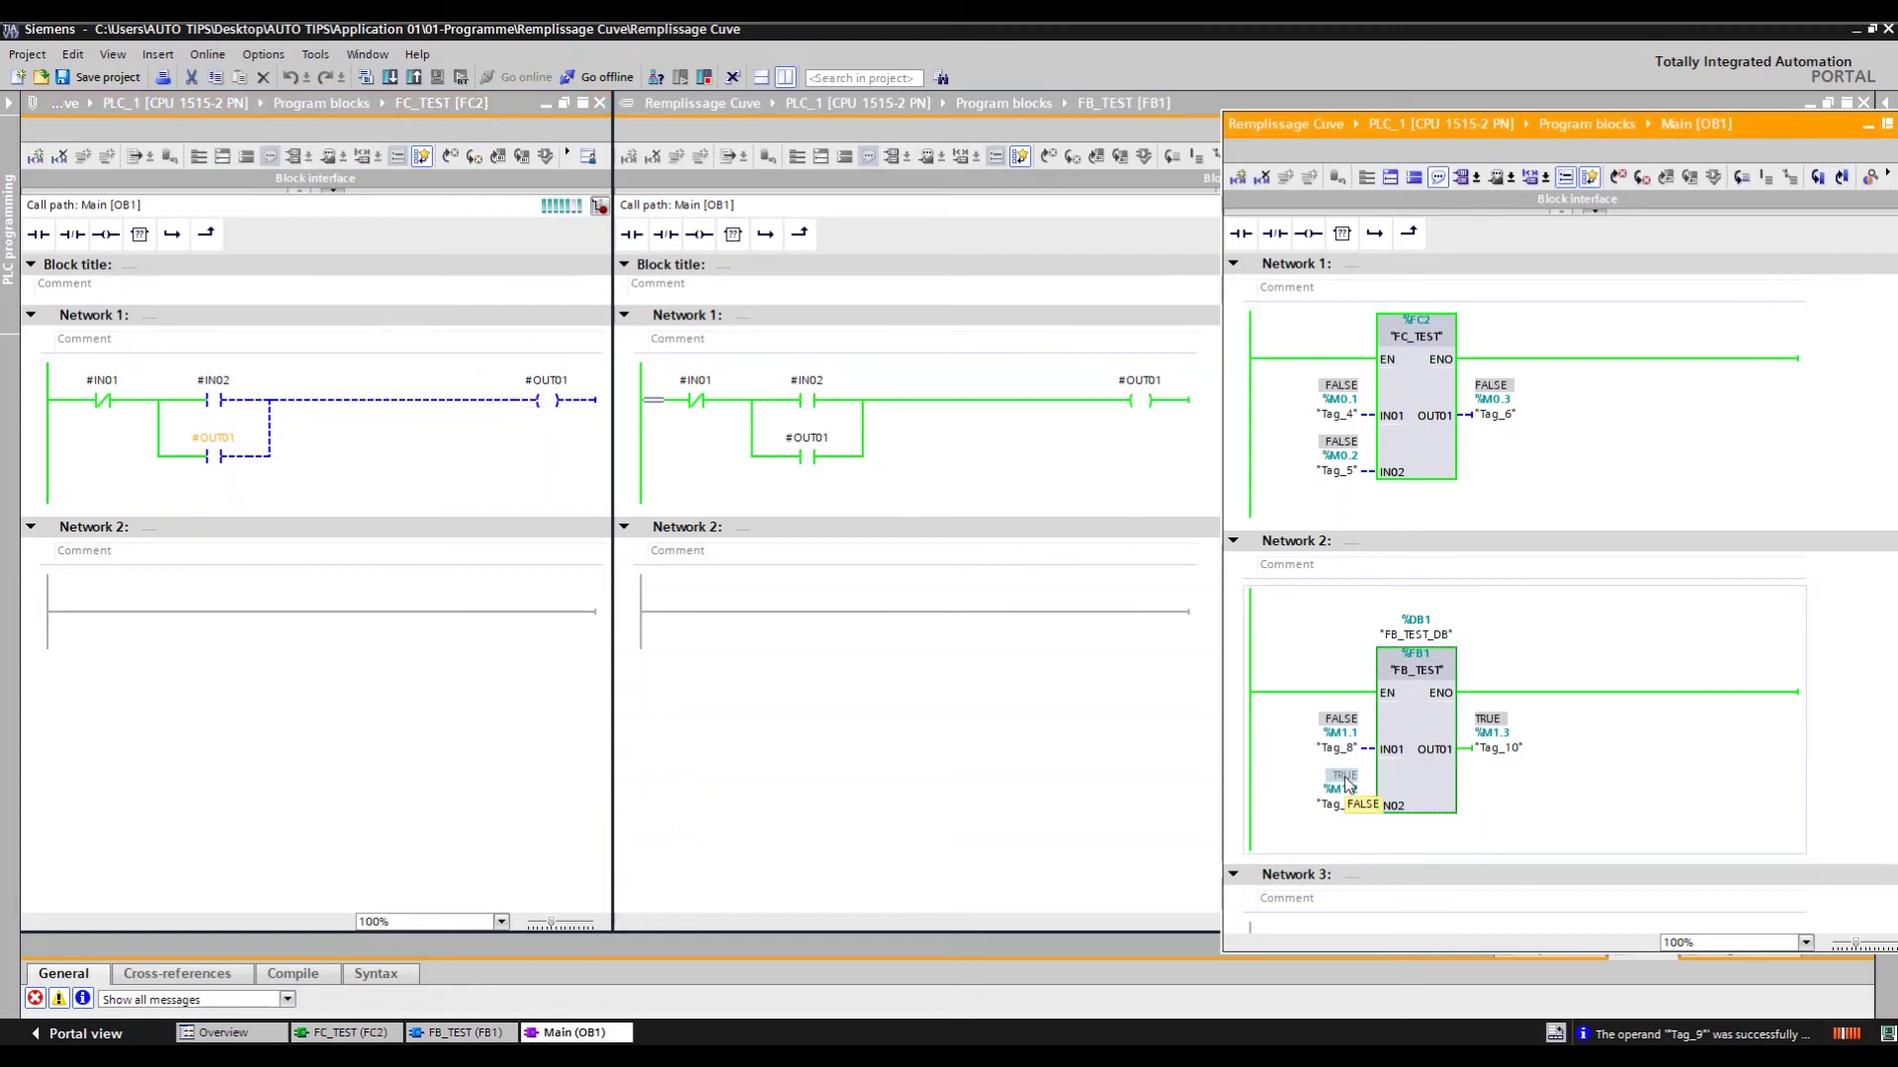
click(1138, 401)
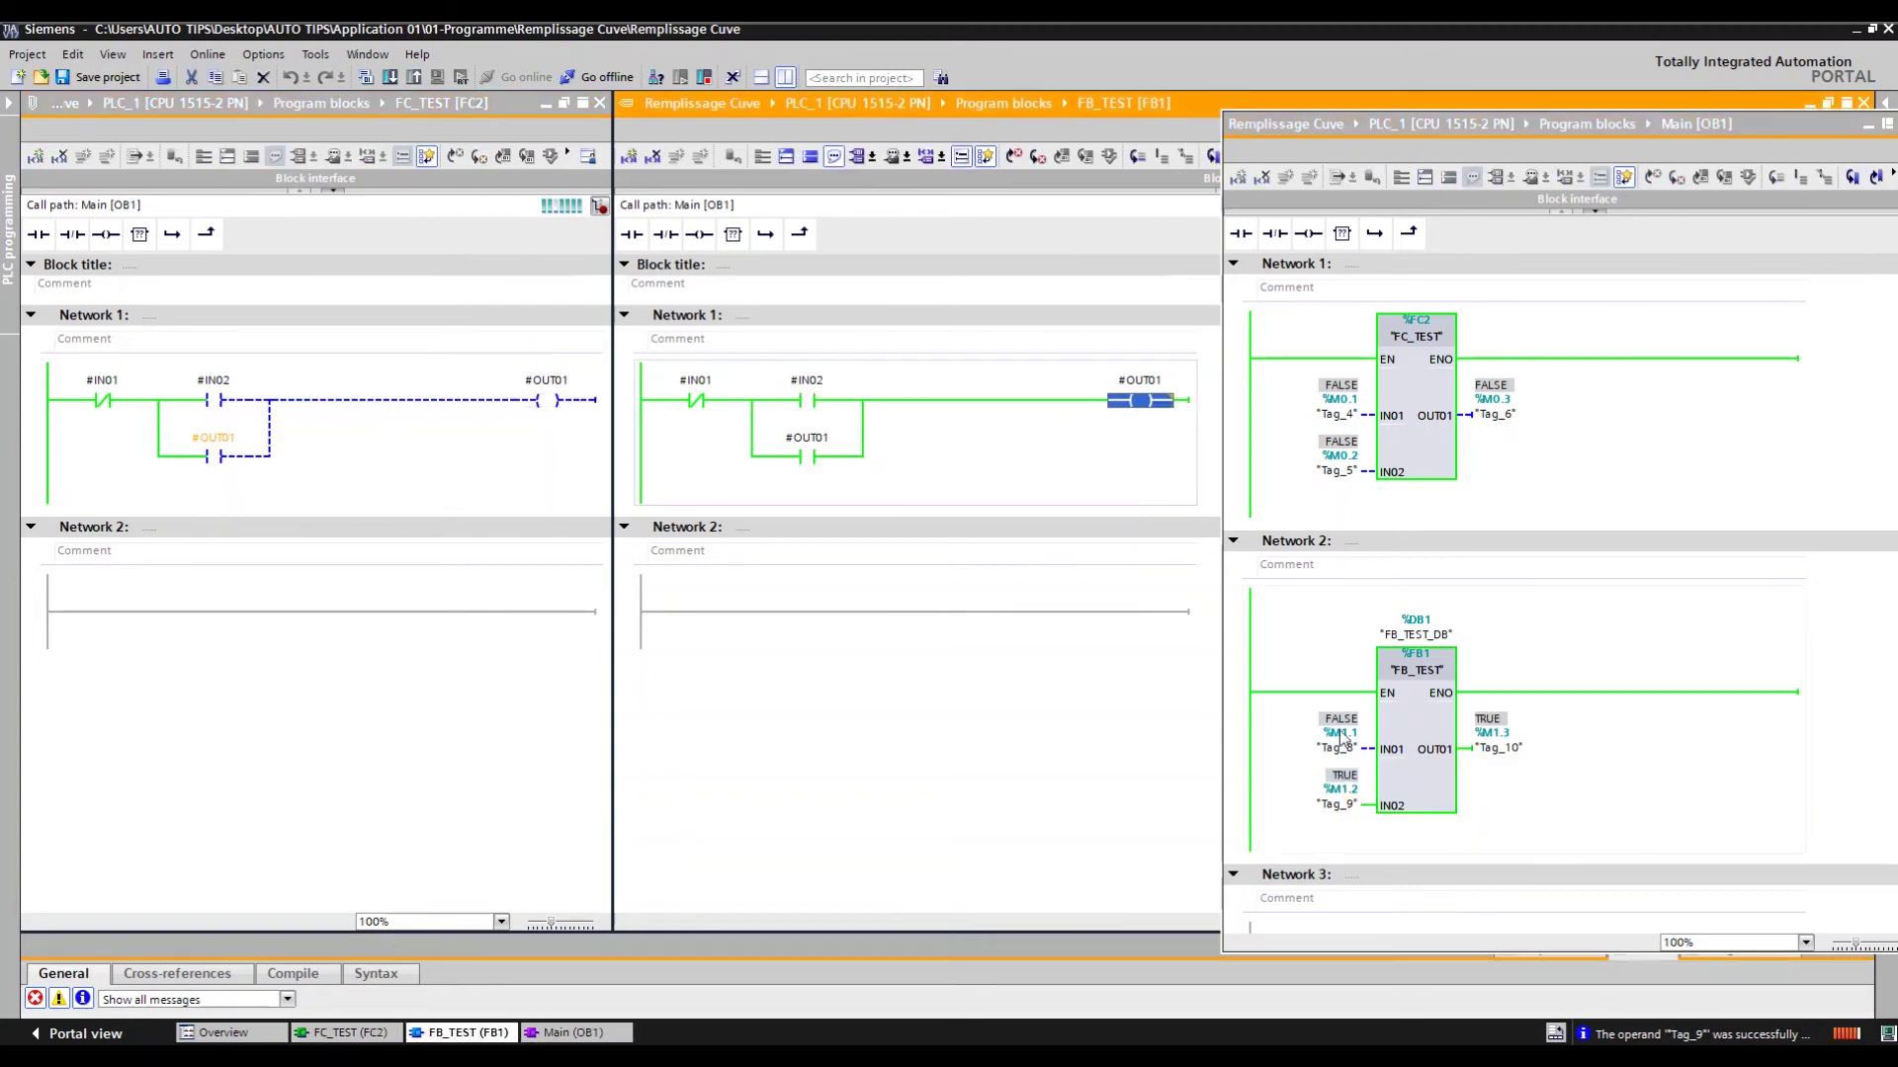
click(1347, 783)
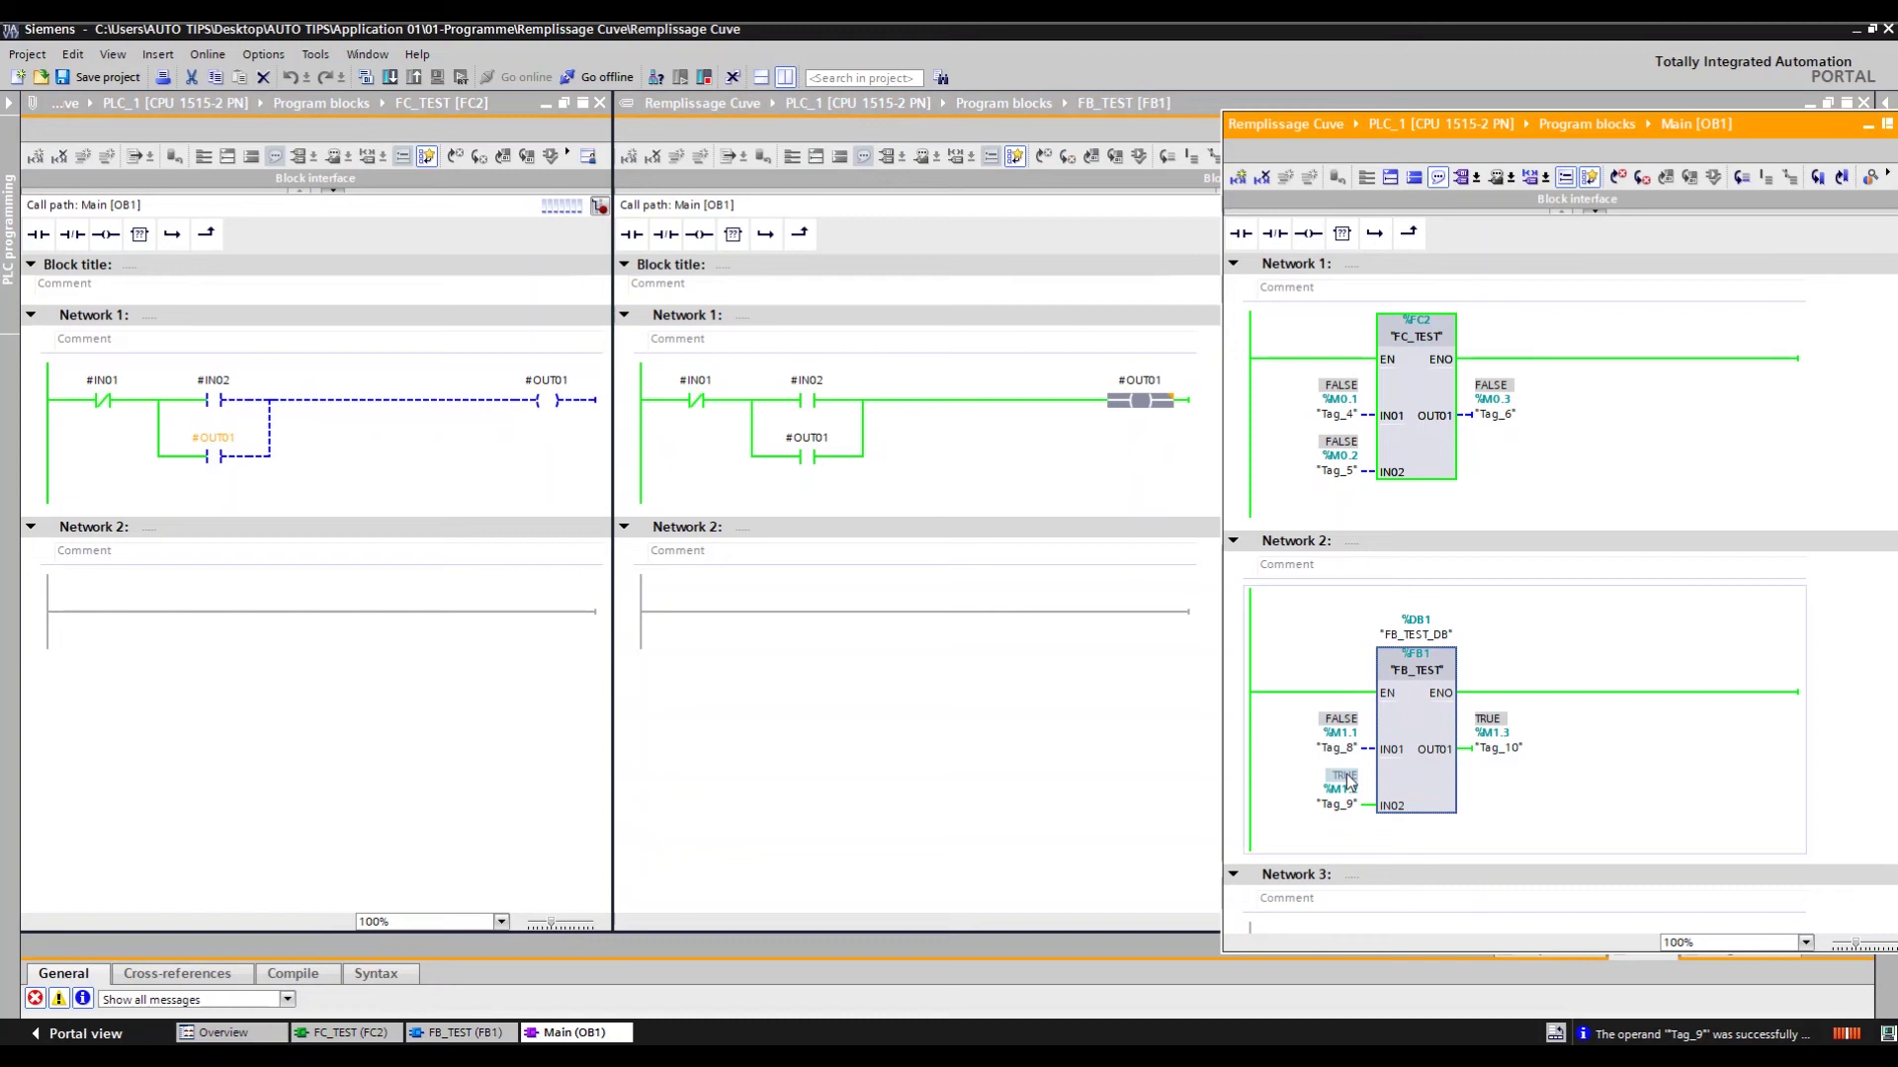
key(ctrl+F3)
click(1509, 749)
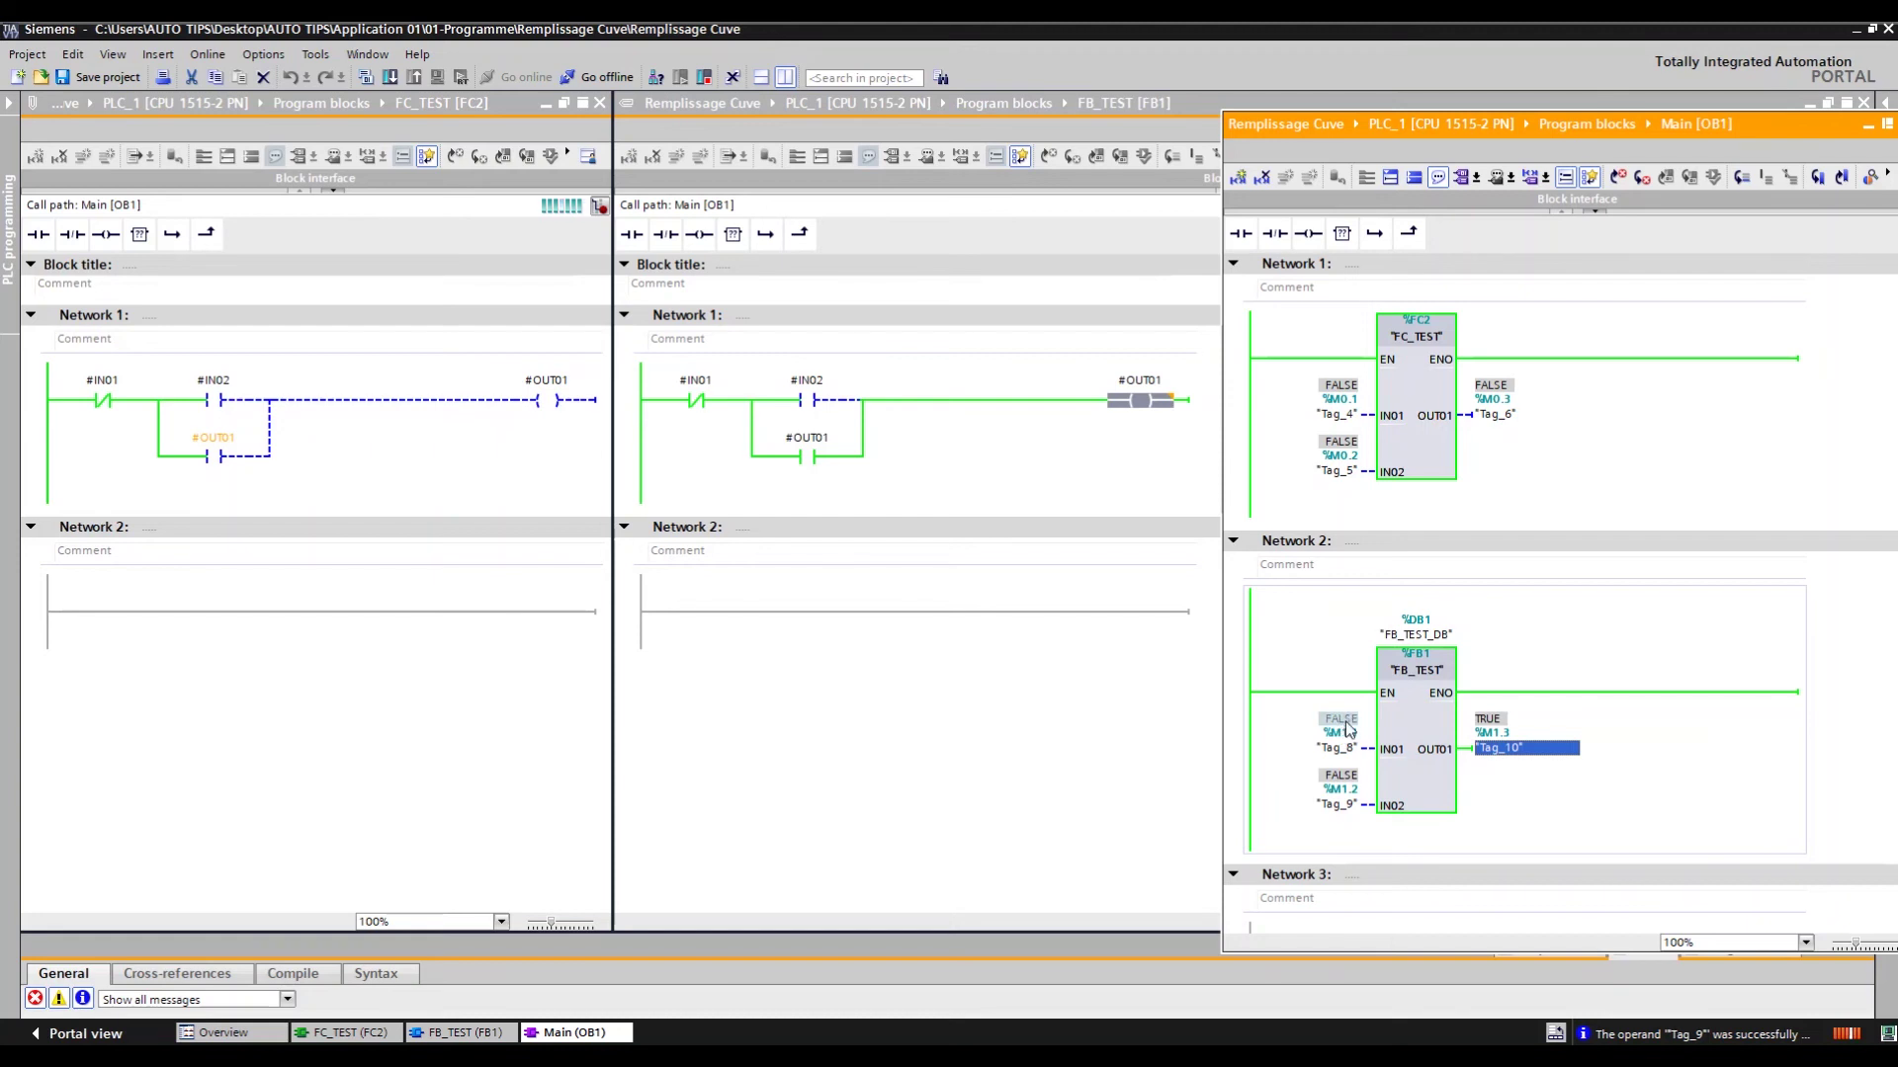
- Reset FB_TEST's output by pulsing Tag_8, set it again via Tag_9, then set FC_TEST's Tag_4 TRUE
key(ctrl+F2)
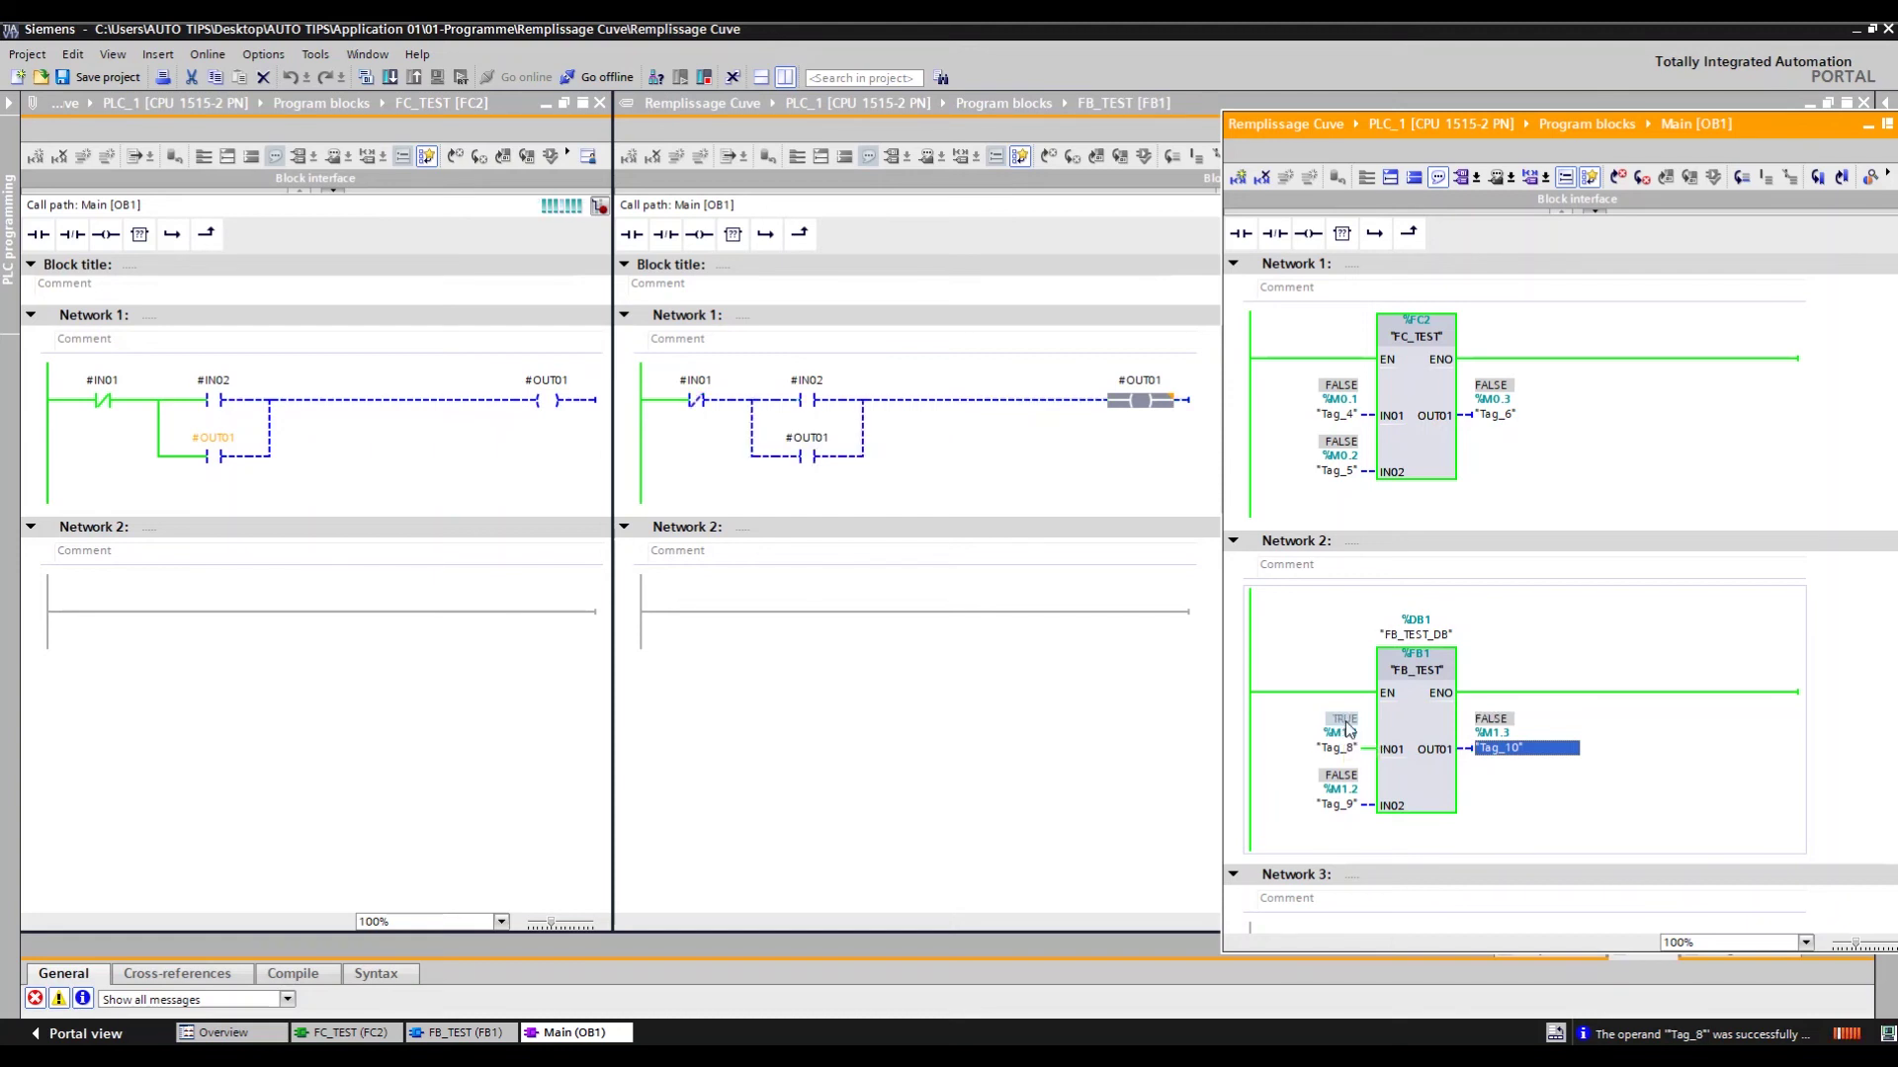
key(ctrl+F3)
key(ctrl+F2)
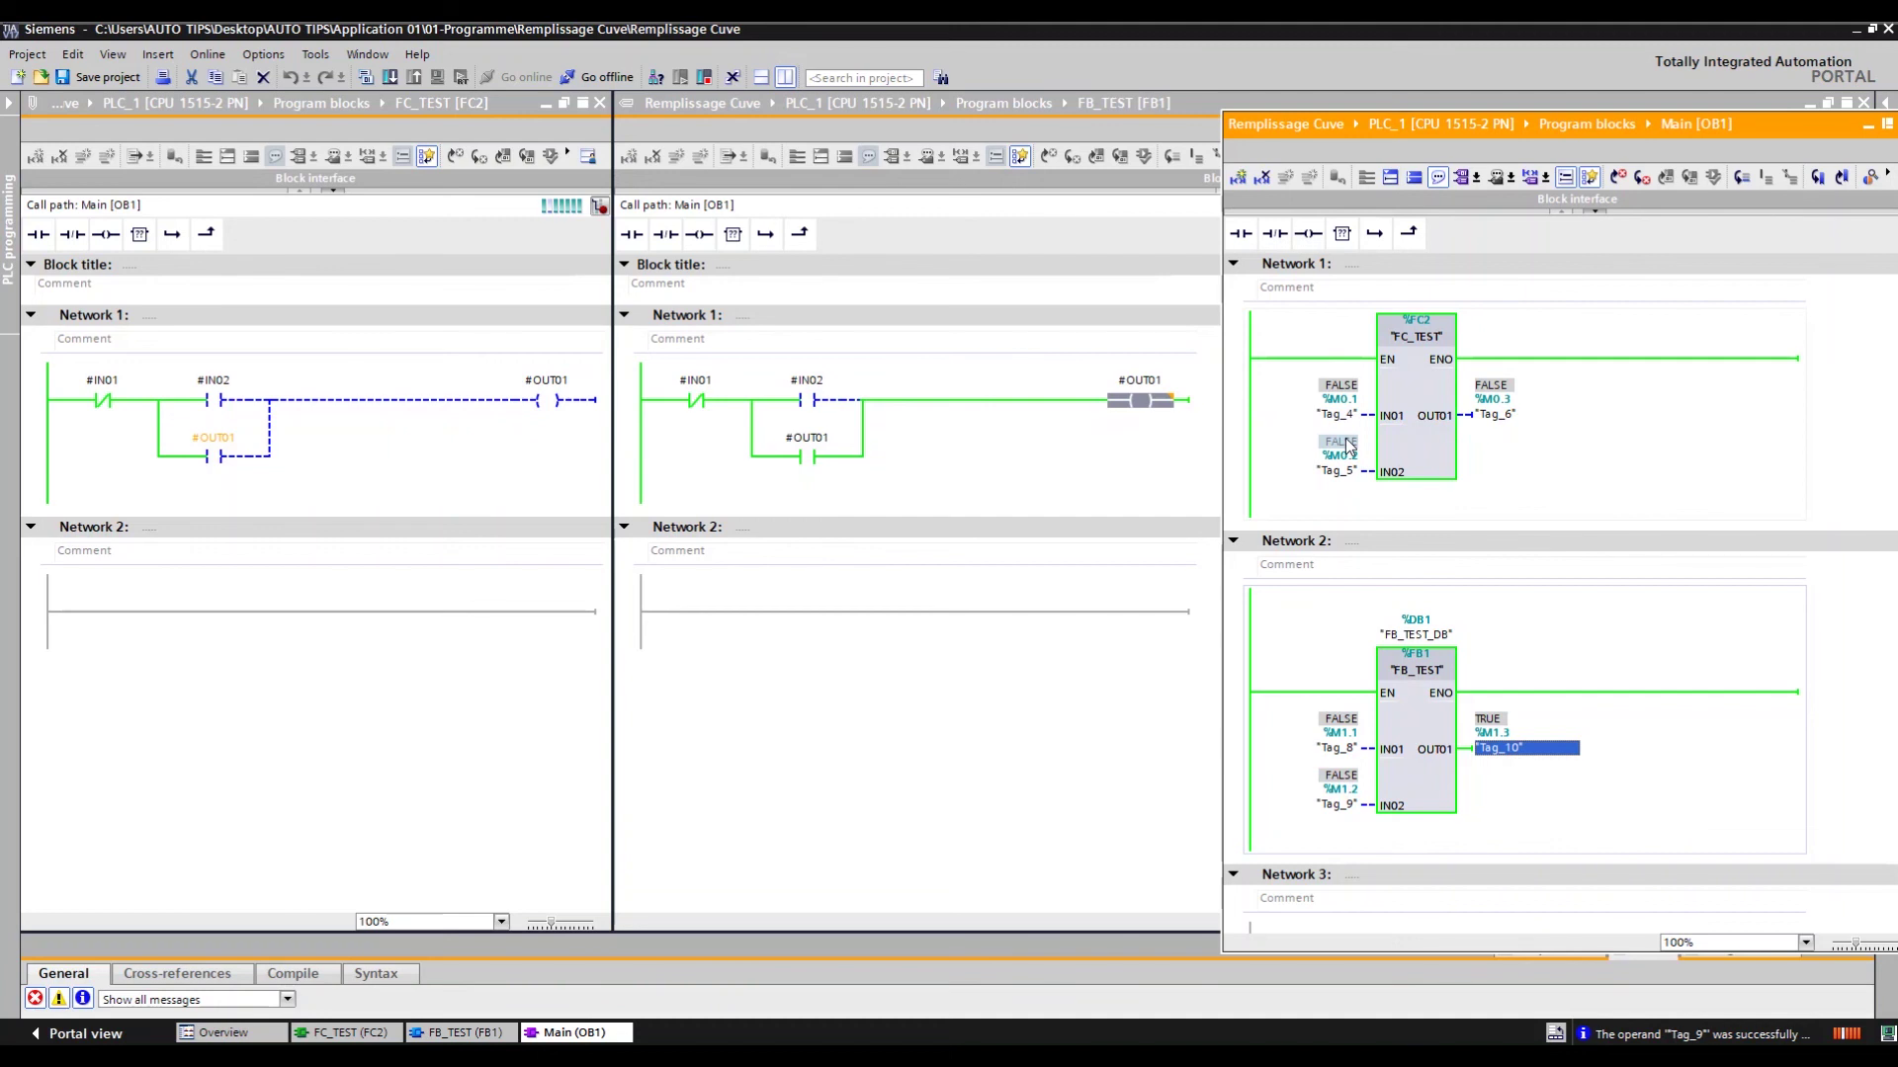
click(1347, 388)
key(ctrl+F2)
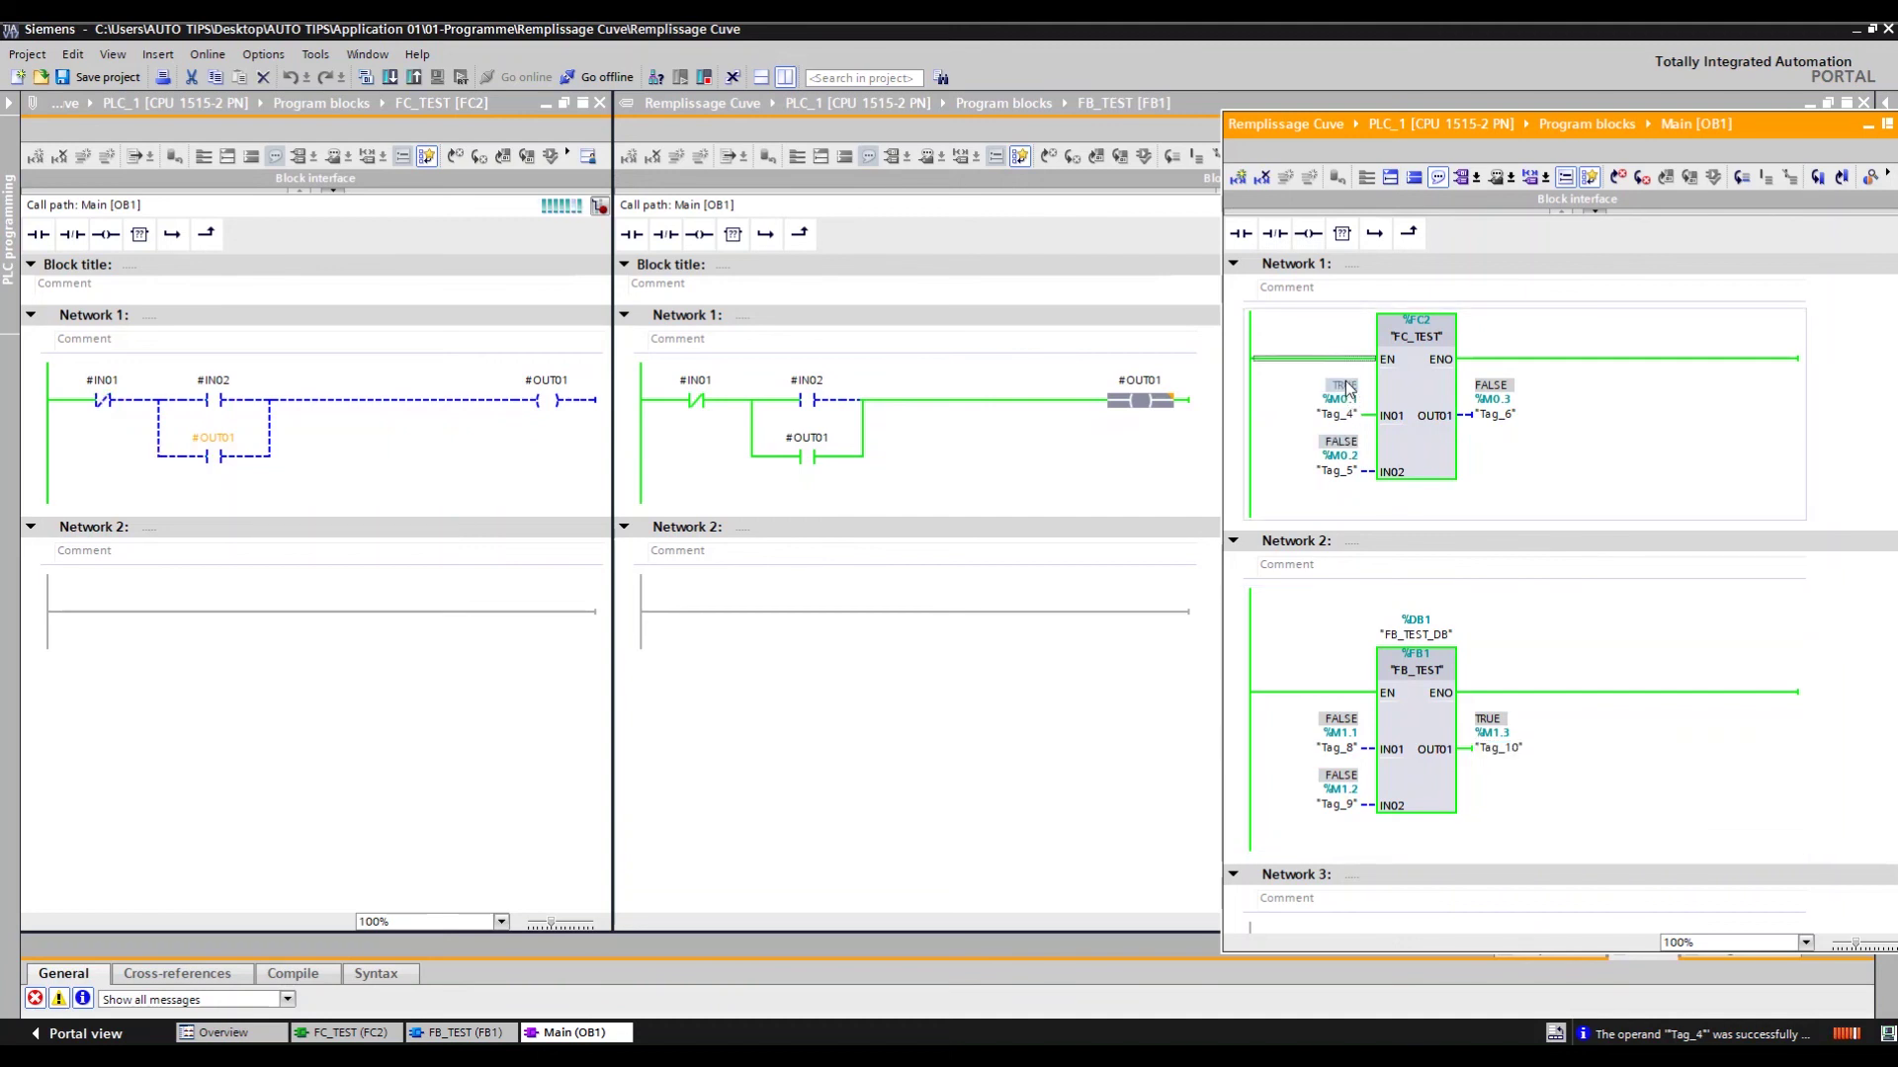
- Clear Tag_4, then set and clear Tag_5 (M0.2), watching FC_TEST's OUT01 drop back to FALSE
key(ctrl+F3)
click(1335, 444)
key(ctrl+F2)
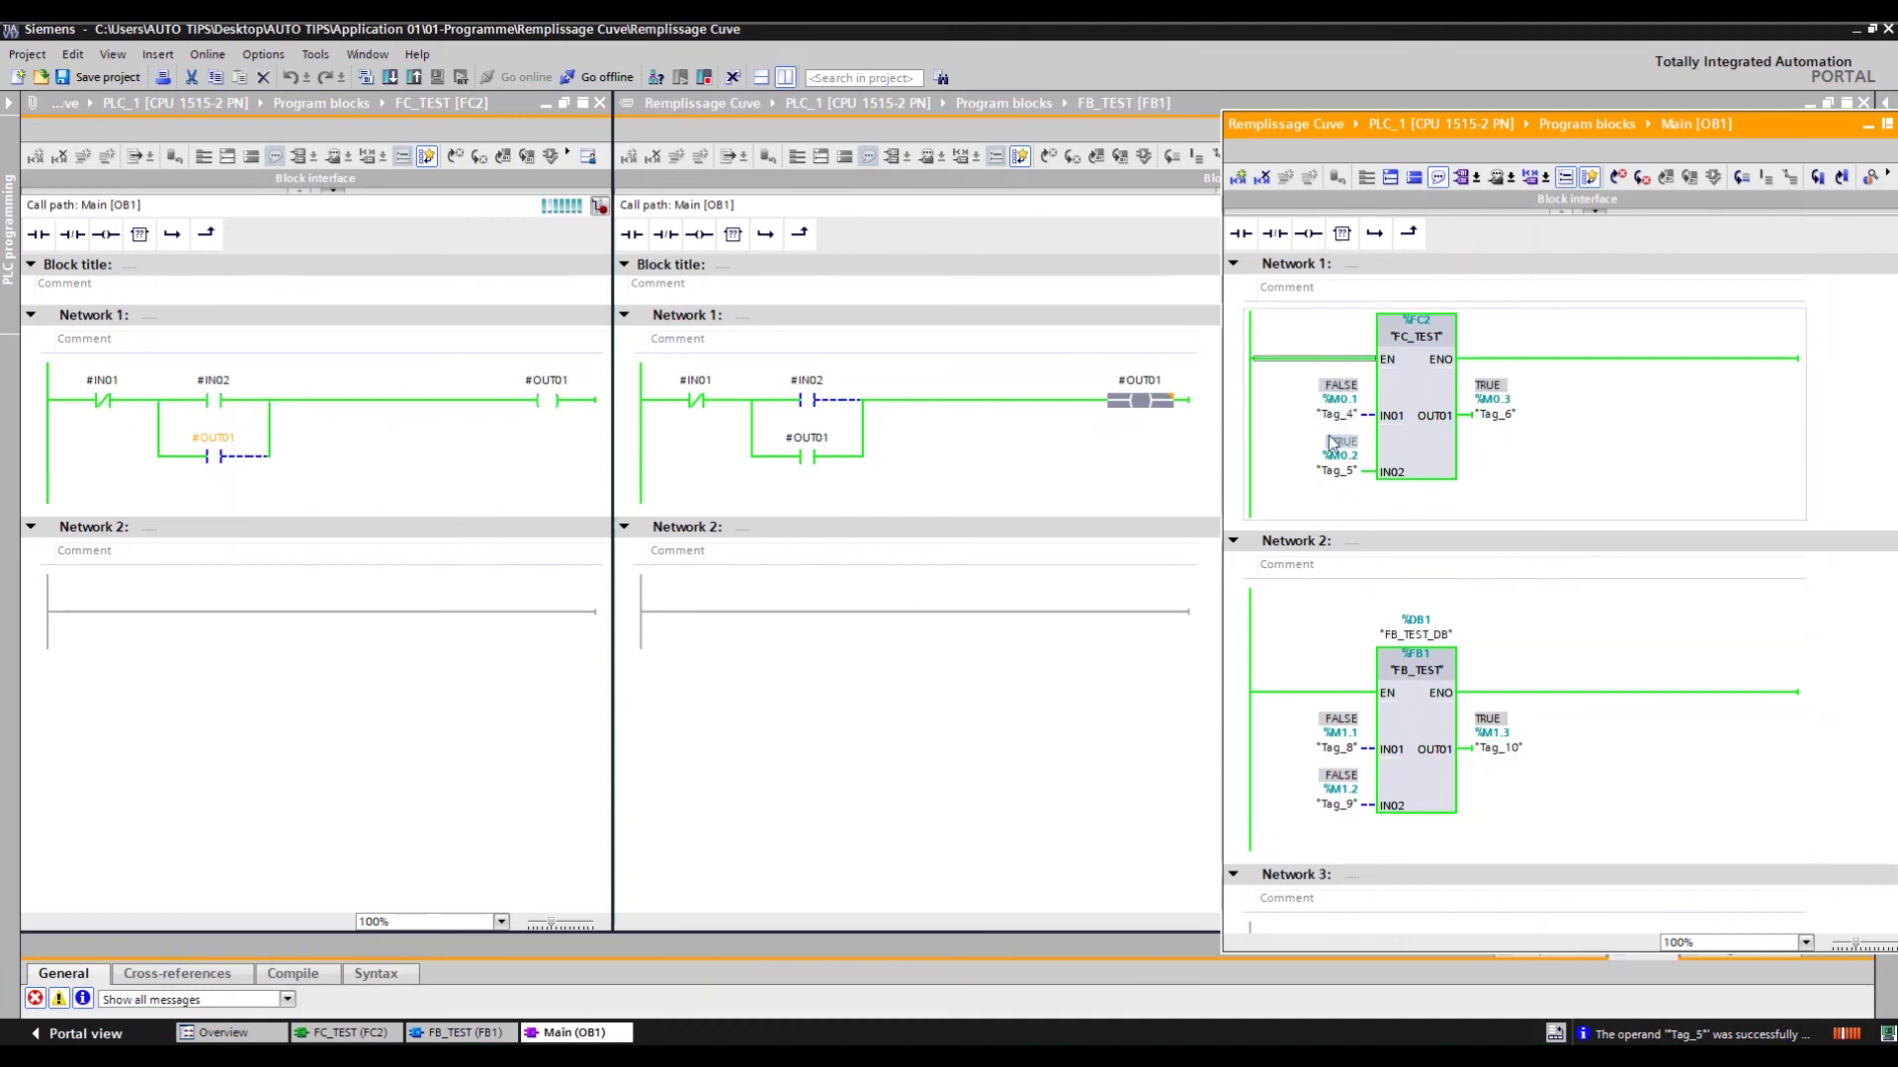
click(394, 399)
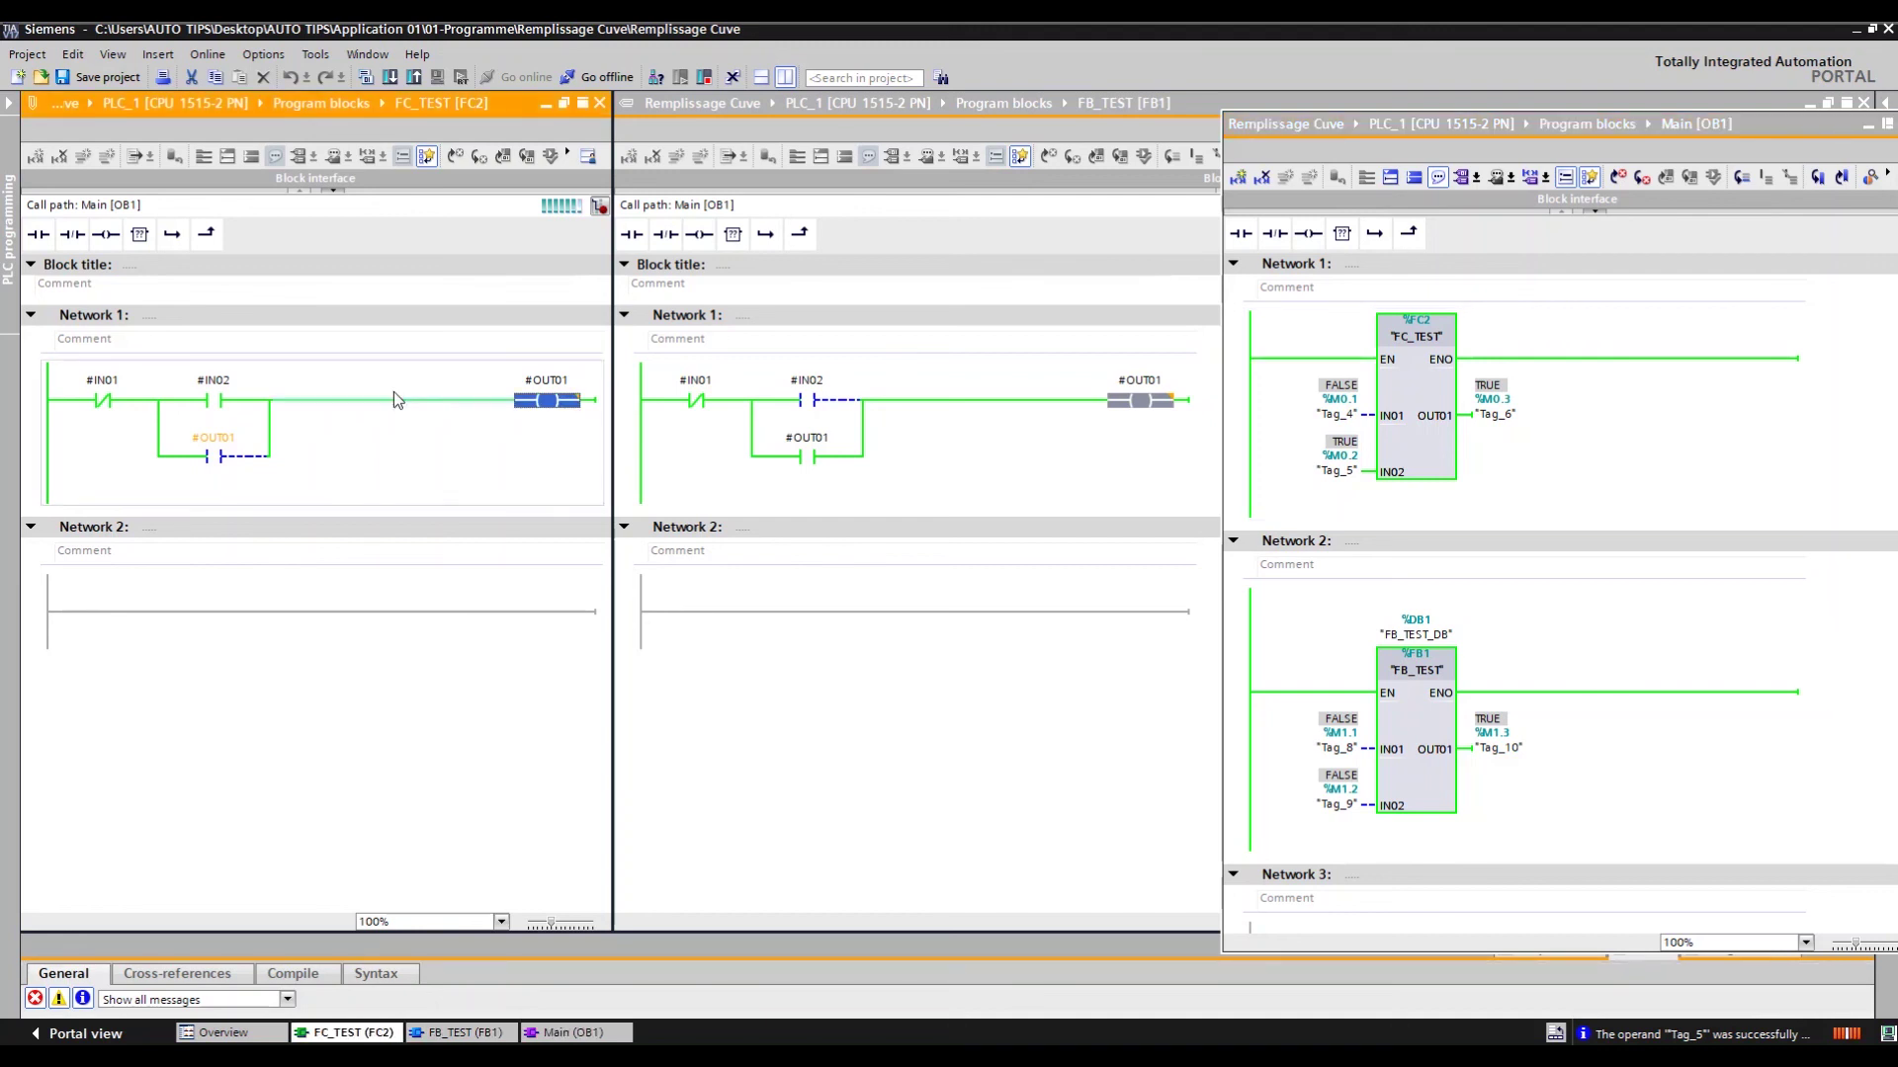
click(214, 400)
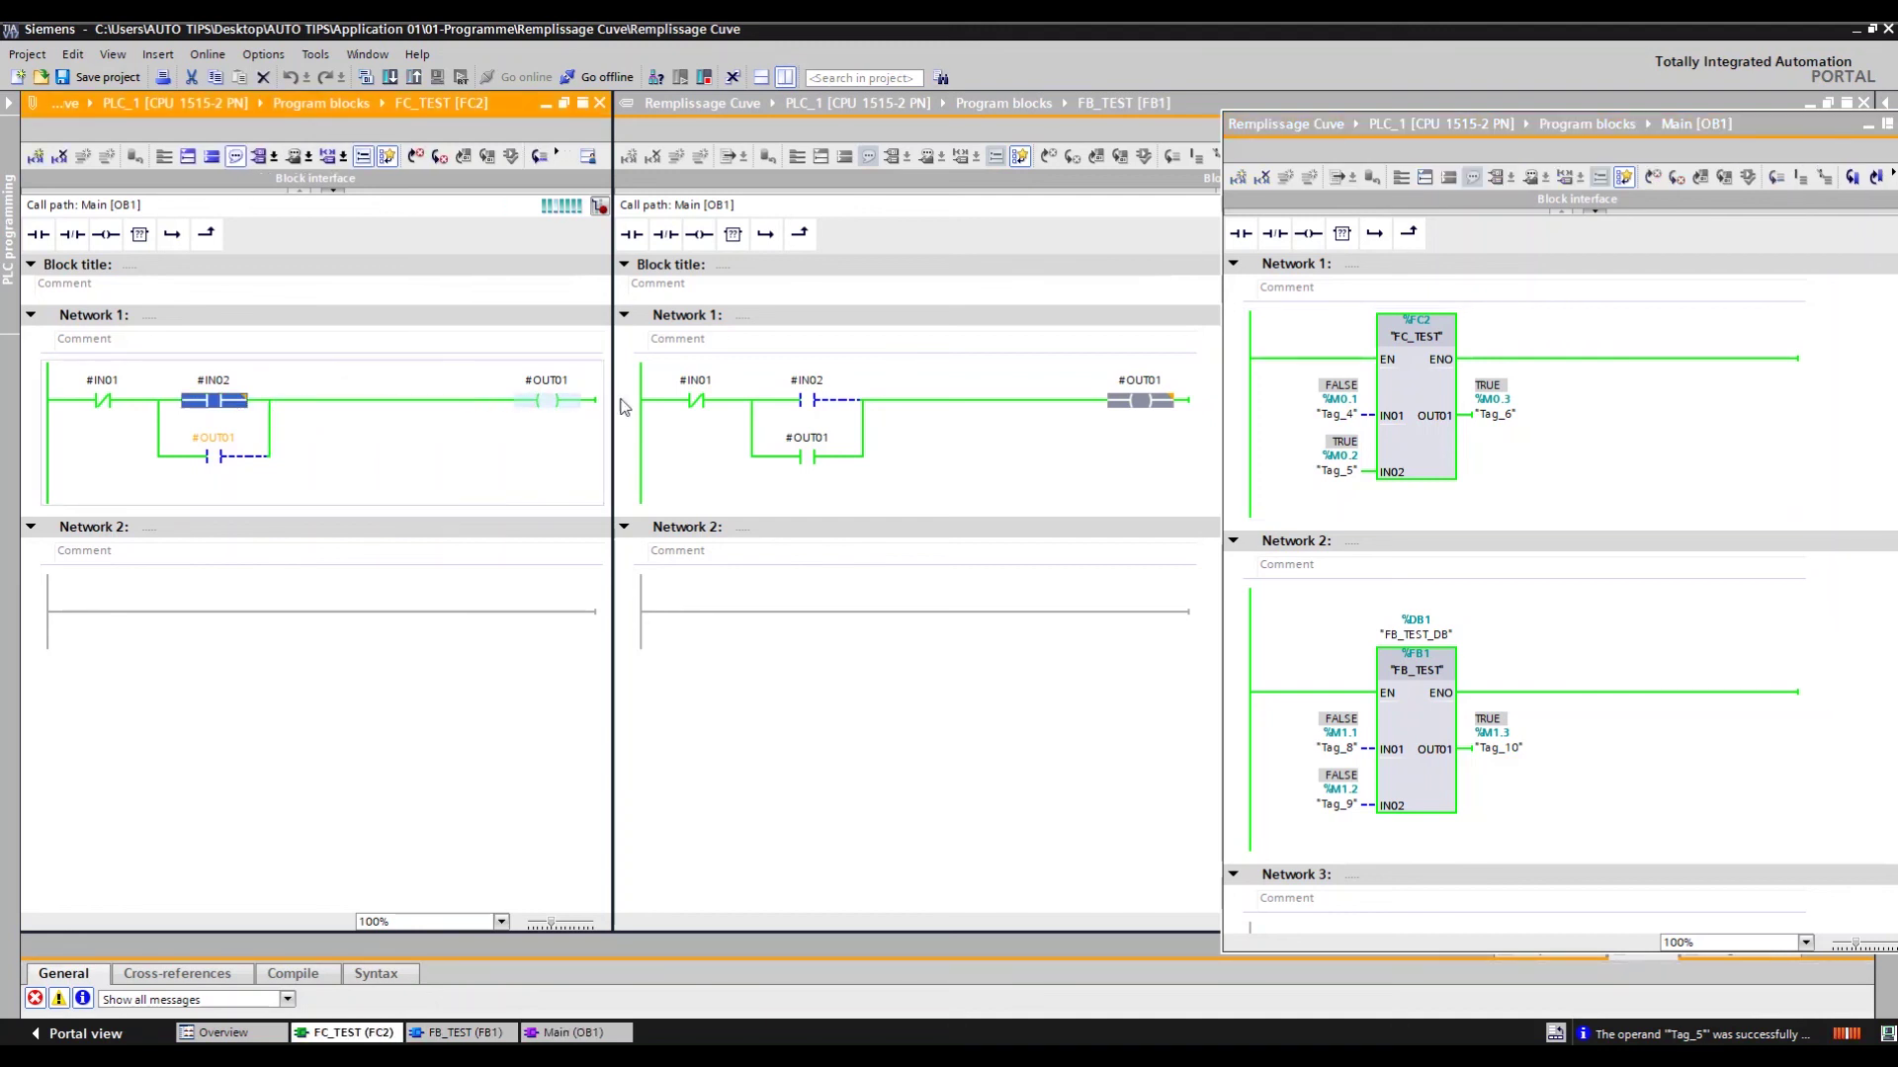
click(1339, 447)
key(ctrl+F3)
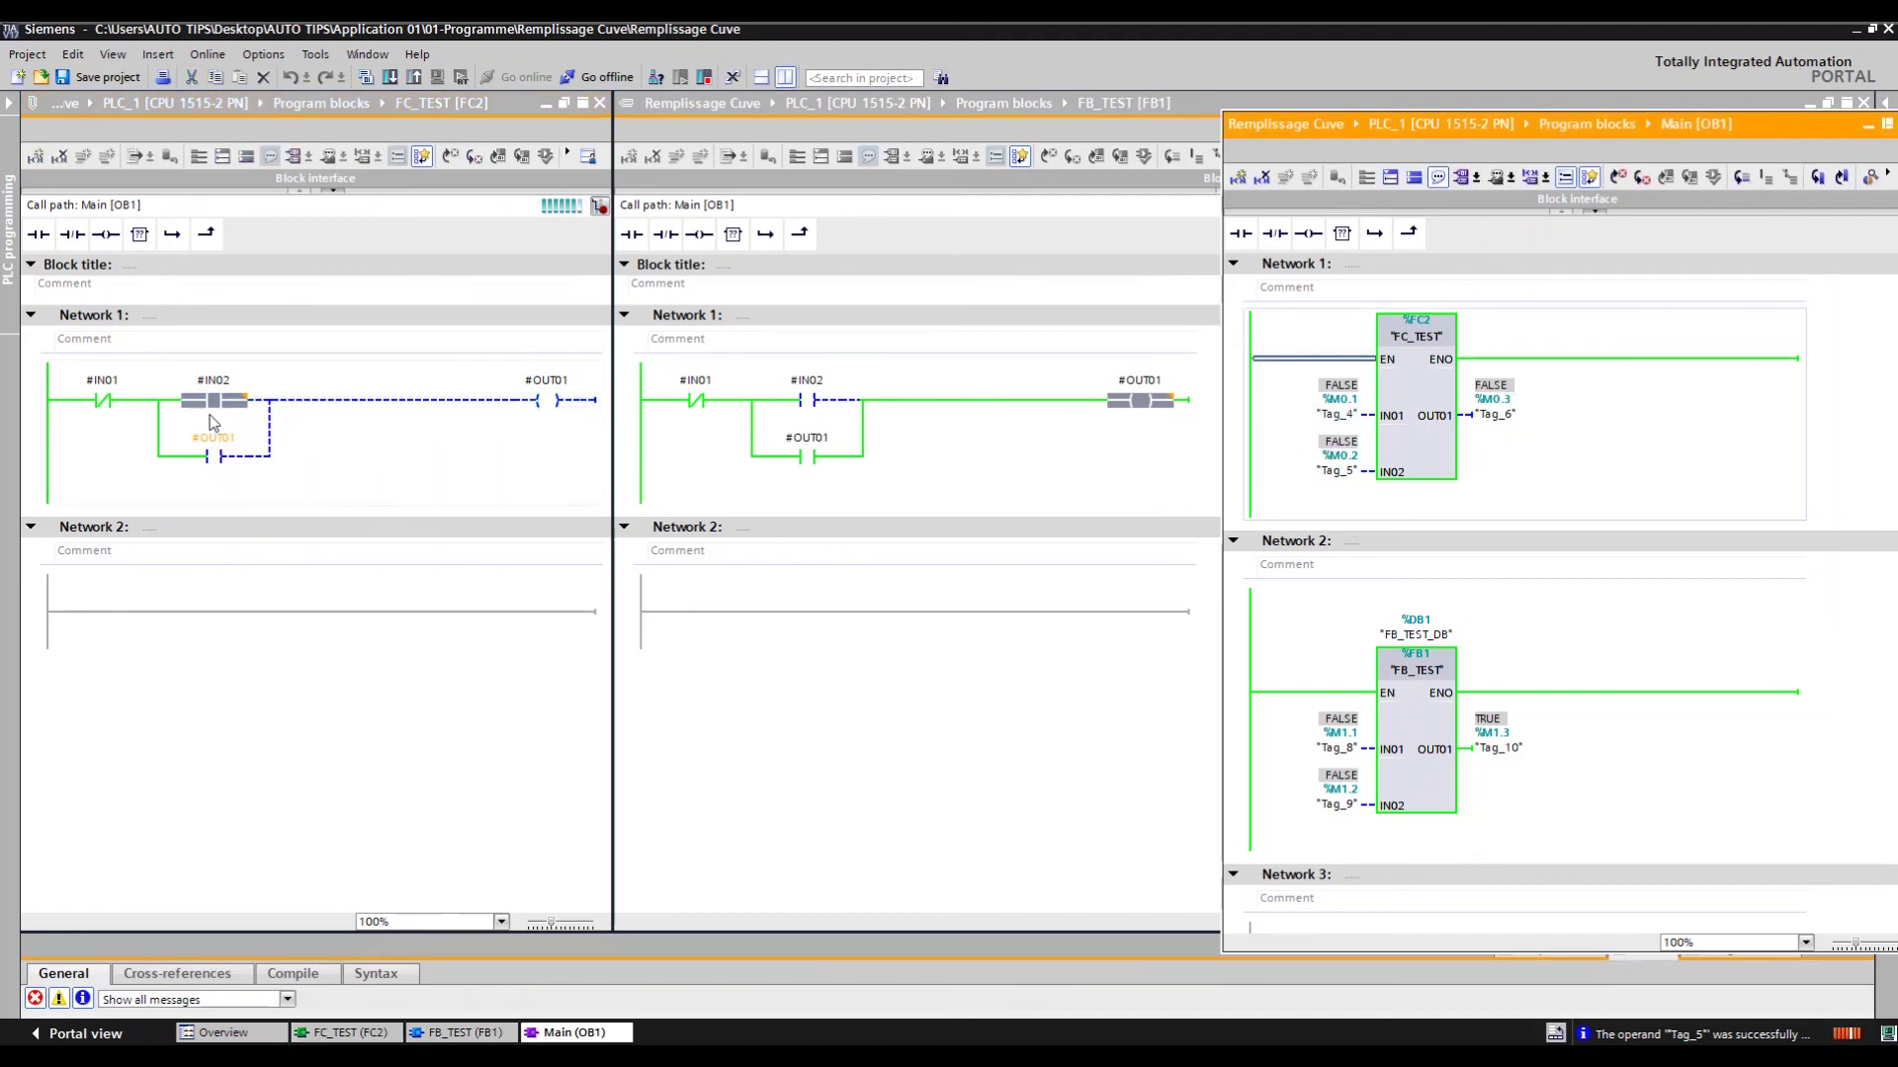